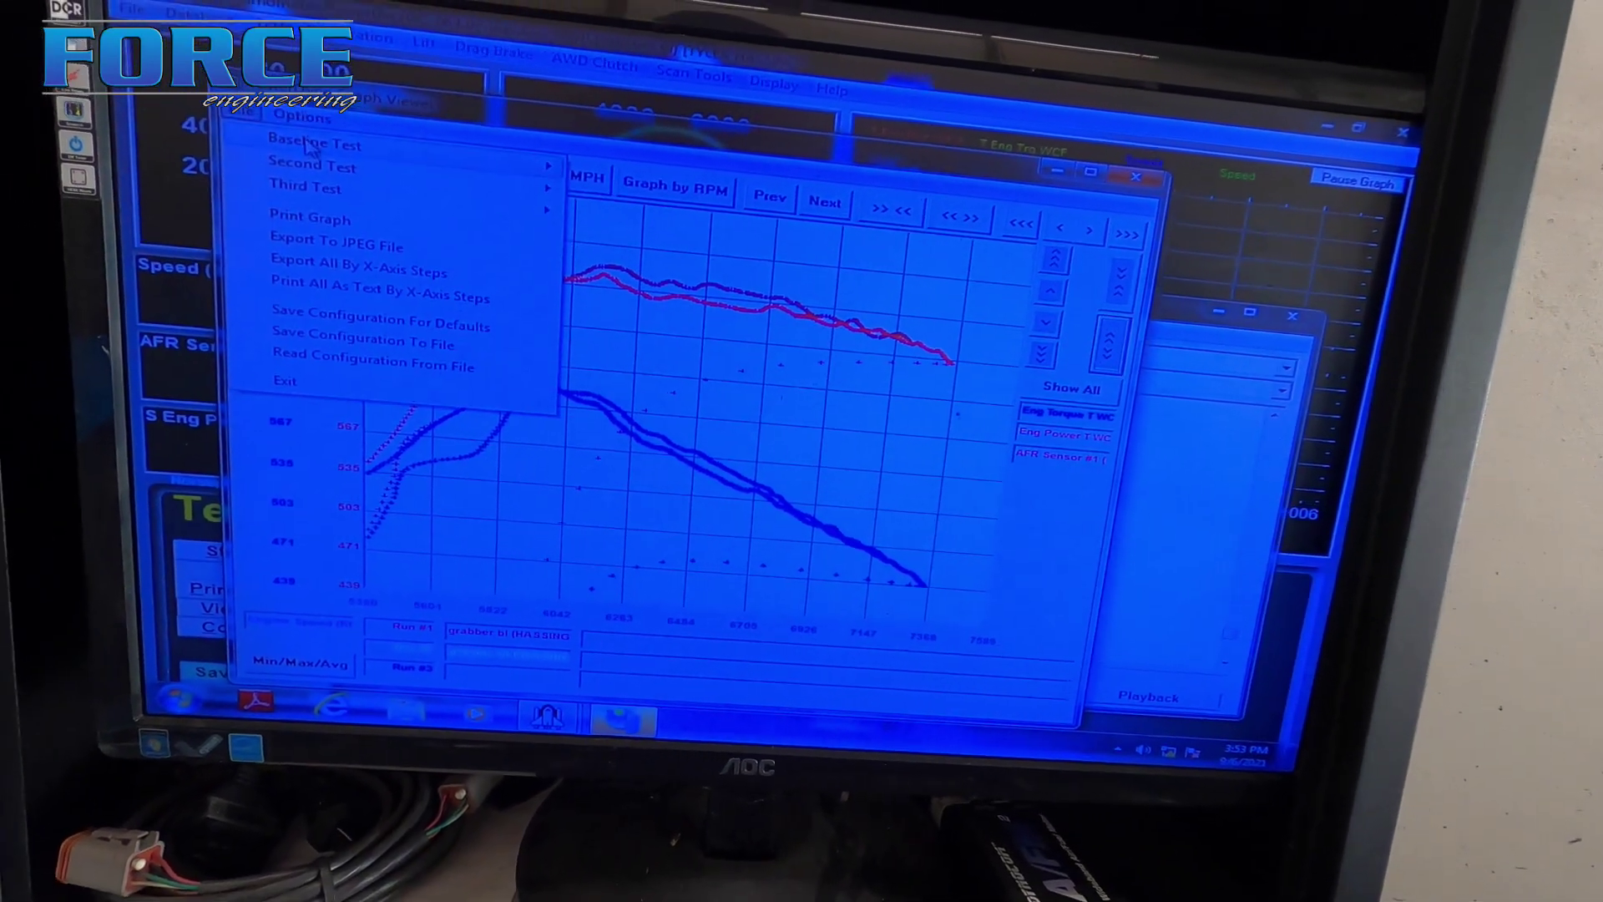
# Load a saved run as the second test in the PowerDyne graph viewer
pyautogui.moveTo(320, 159)
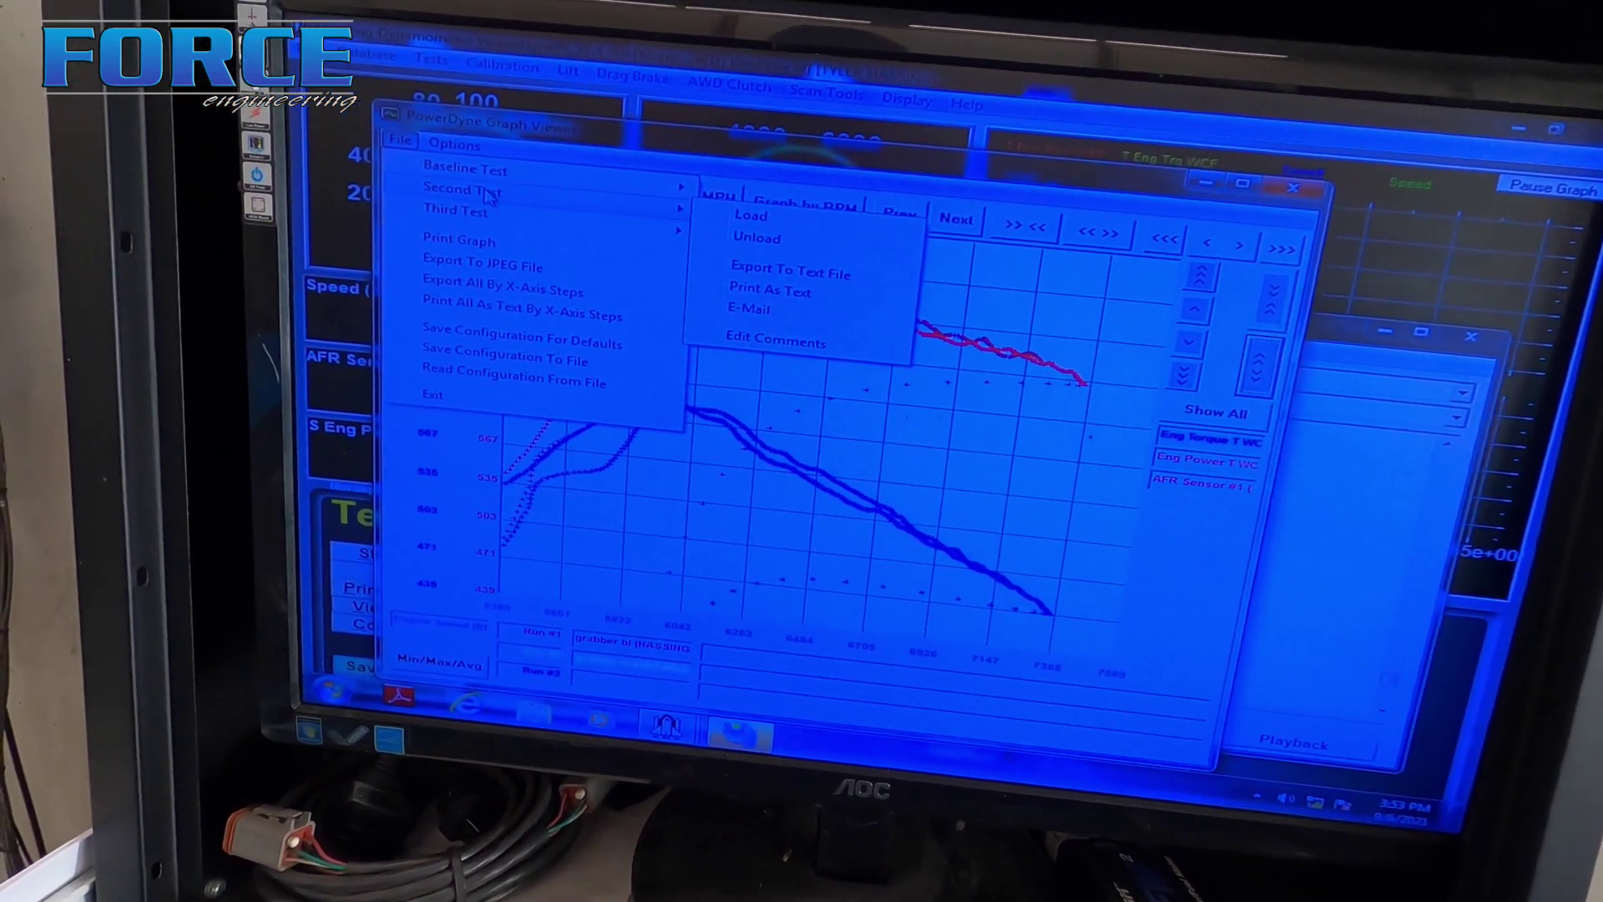
pyautogui.click(743, 217)
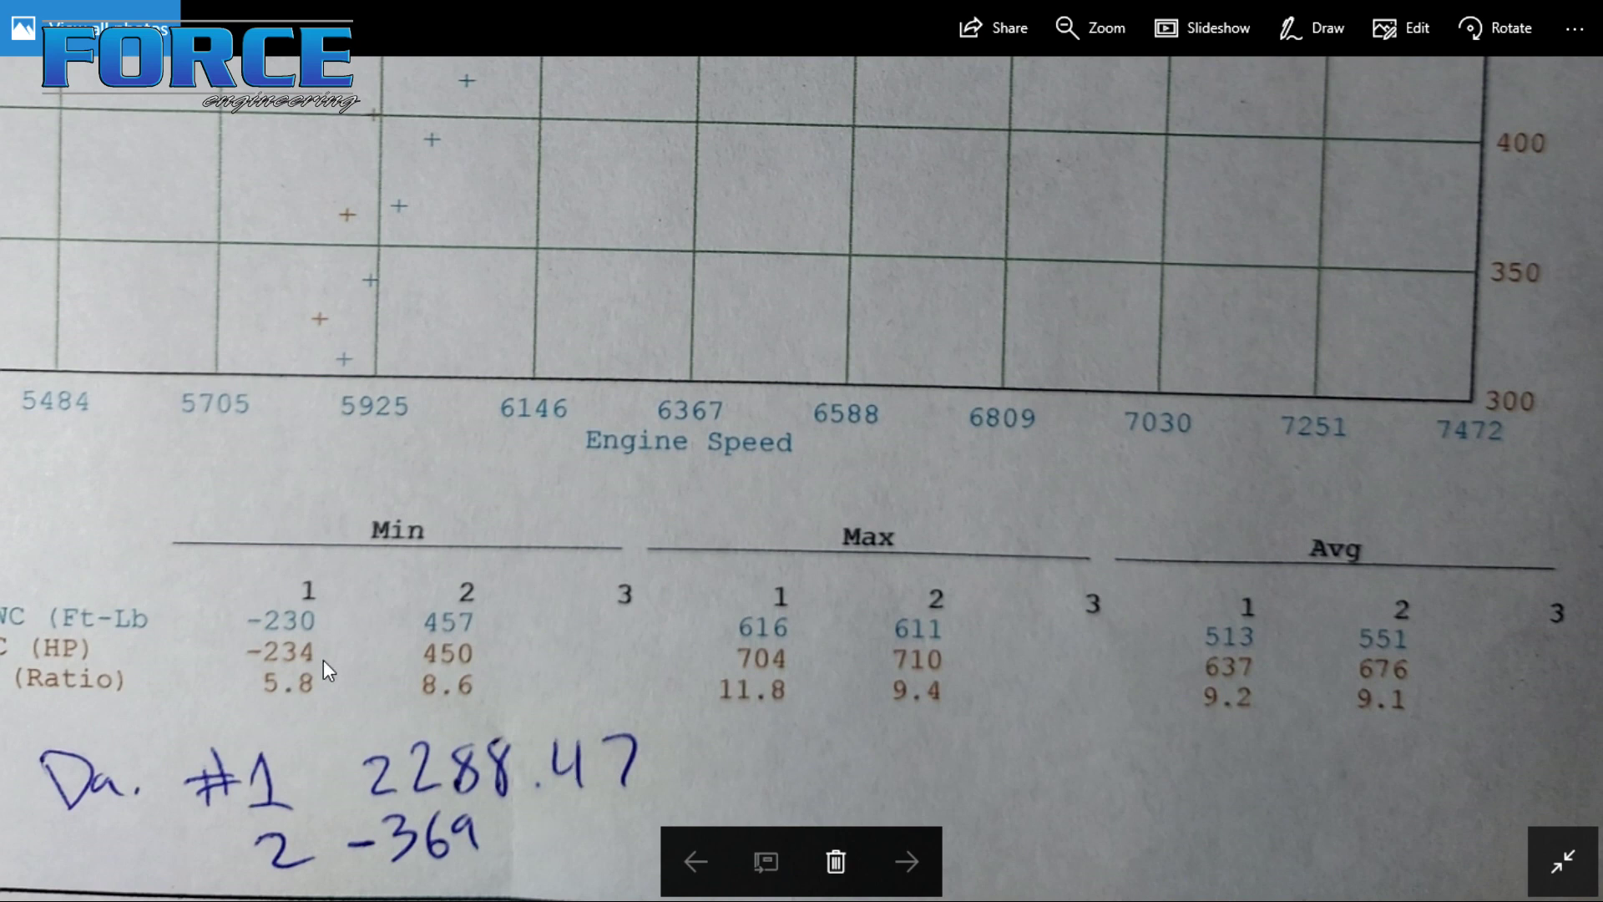
# Examine the Min, Max and Avg table and the torque and power curves on the dyno sheet marked DA 2288.47 and -369
pyautogui.moveTo(511, 259); pyautogui.dragTo(512, 278)
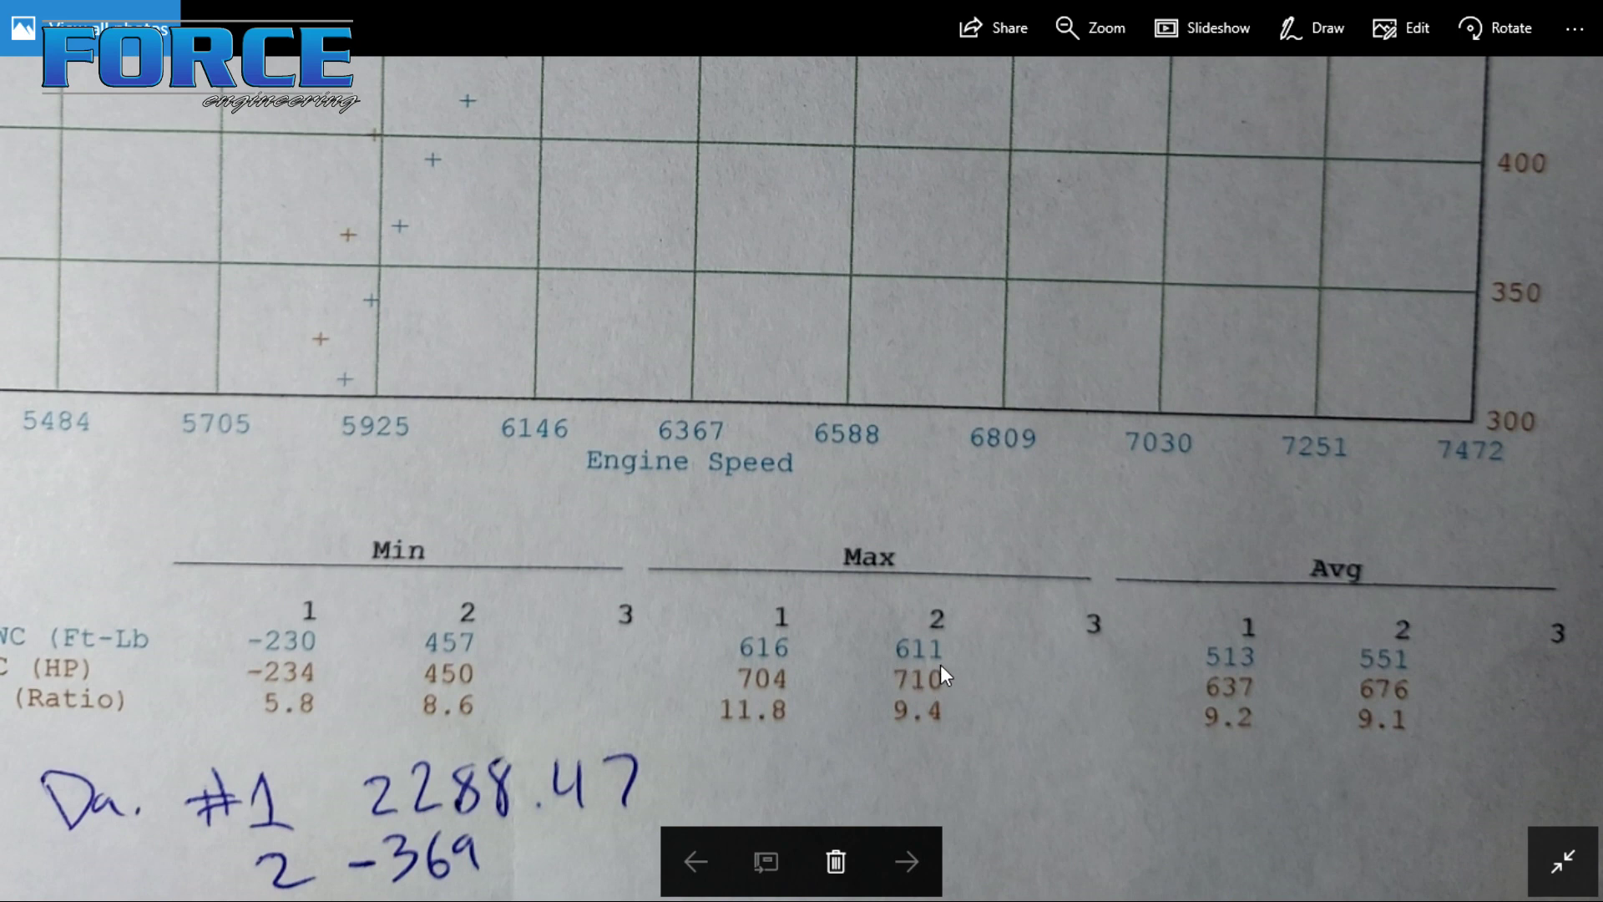
pyautogui.moveTo(705, 339); pyautogui.dragTo(923, 576)
pyautogui.scroll(-5, 638, 564)
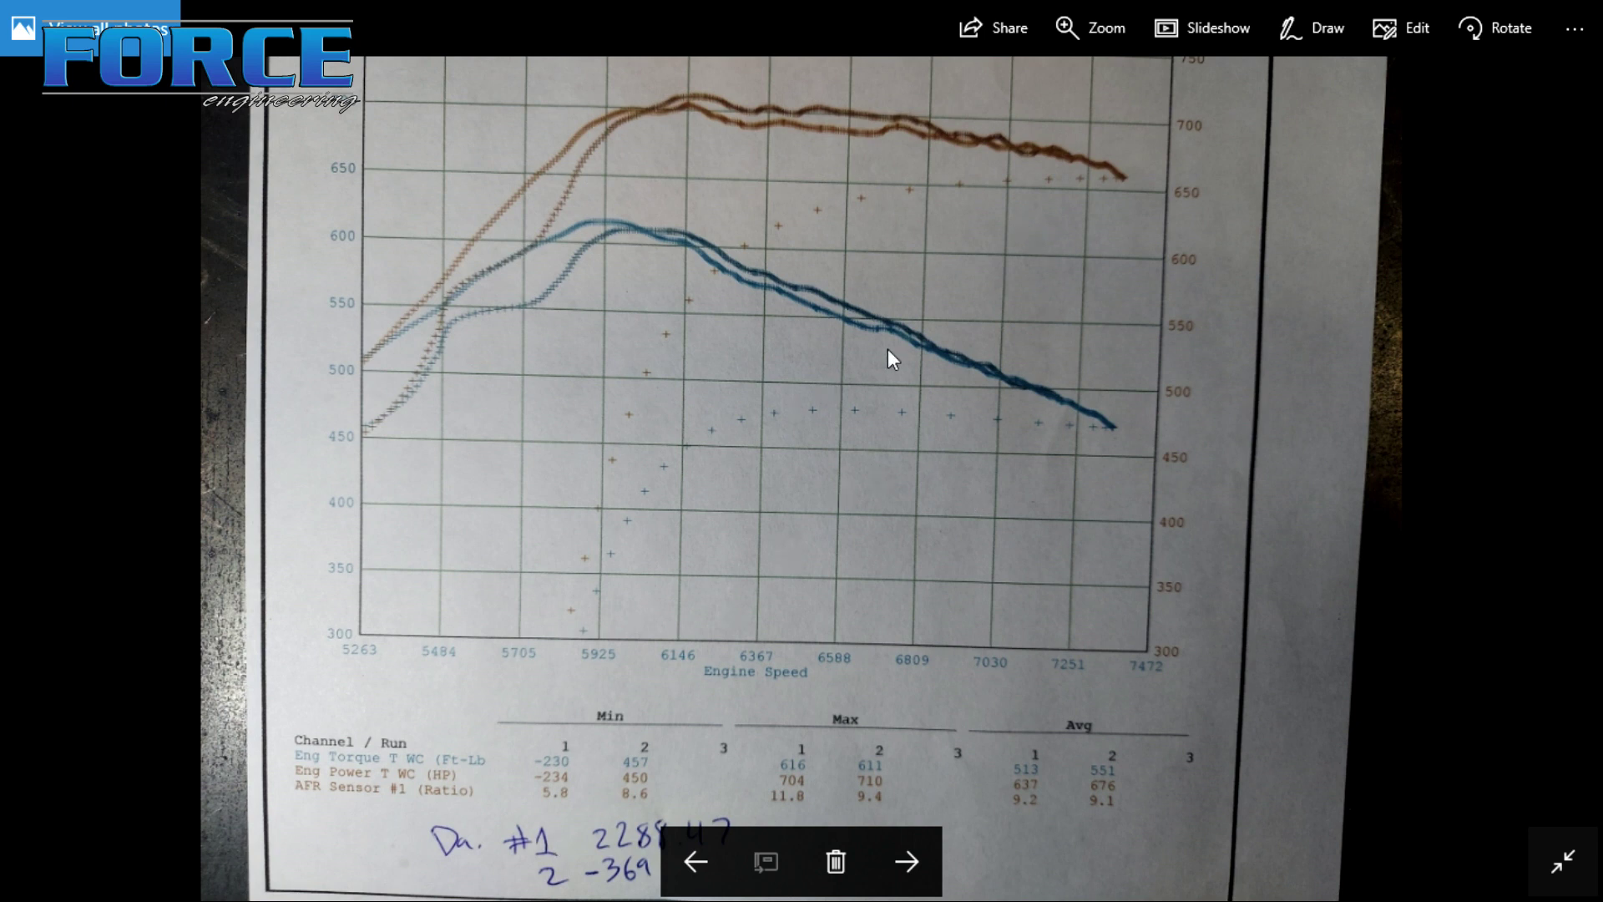
# Open the next dyno sheet photo and examine its Min, Max and Avg table and handwritten DA and psi notes up close
pyautogui.click(904, 864)
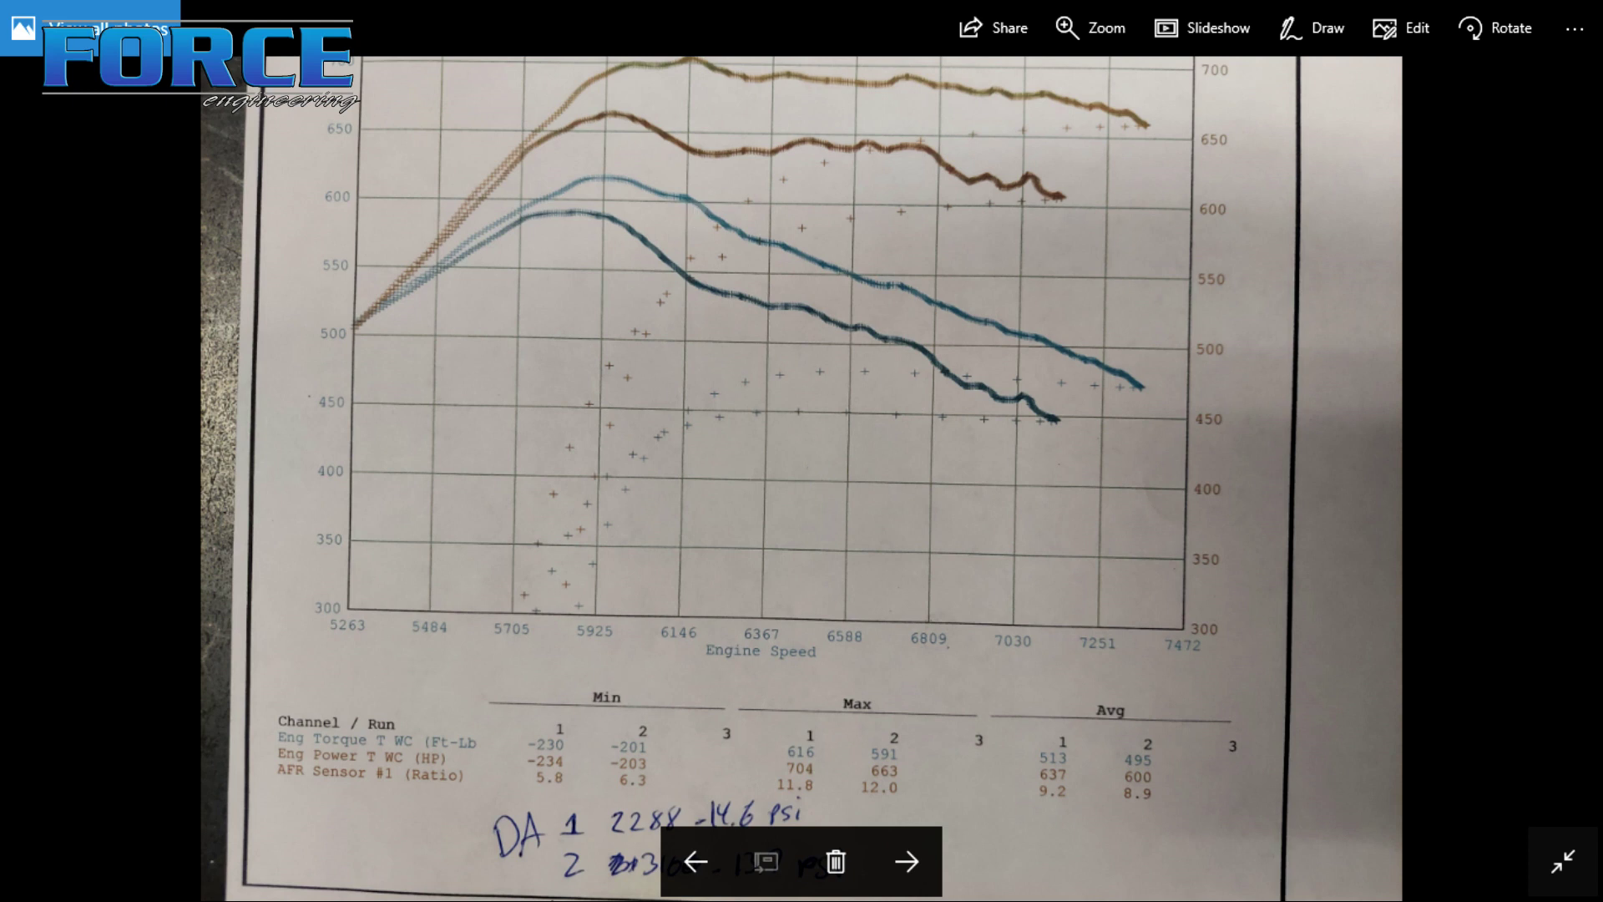
pyautogui.scroll(3, 431, 794)
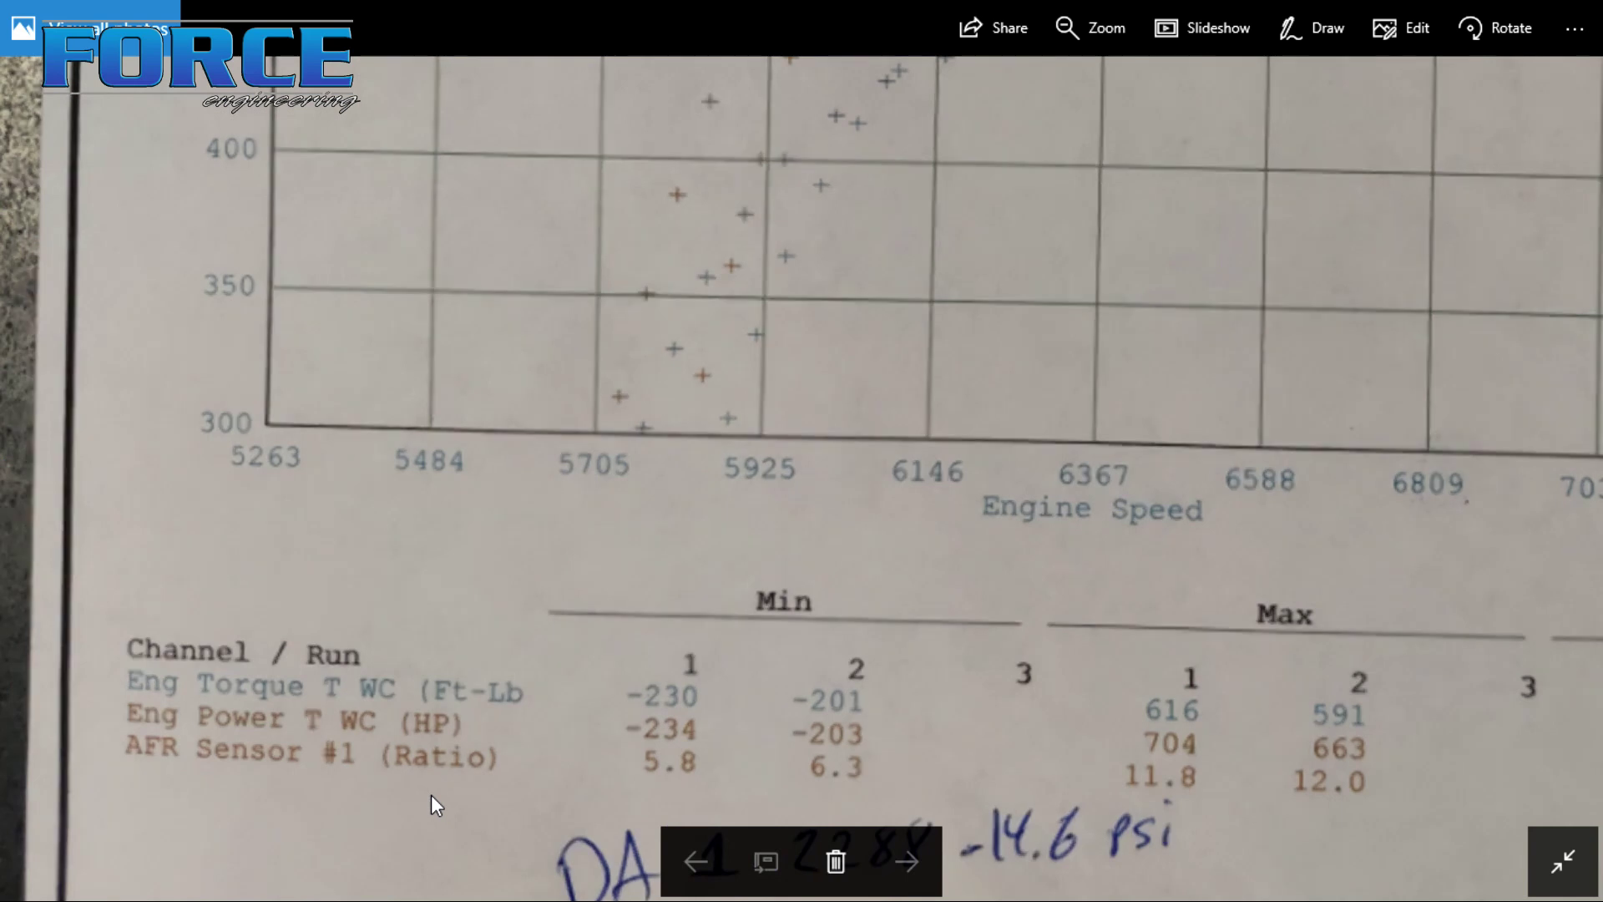
pyautogui.moveTo(1219, 585); pyautogui.dragTo(506, 15)
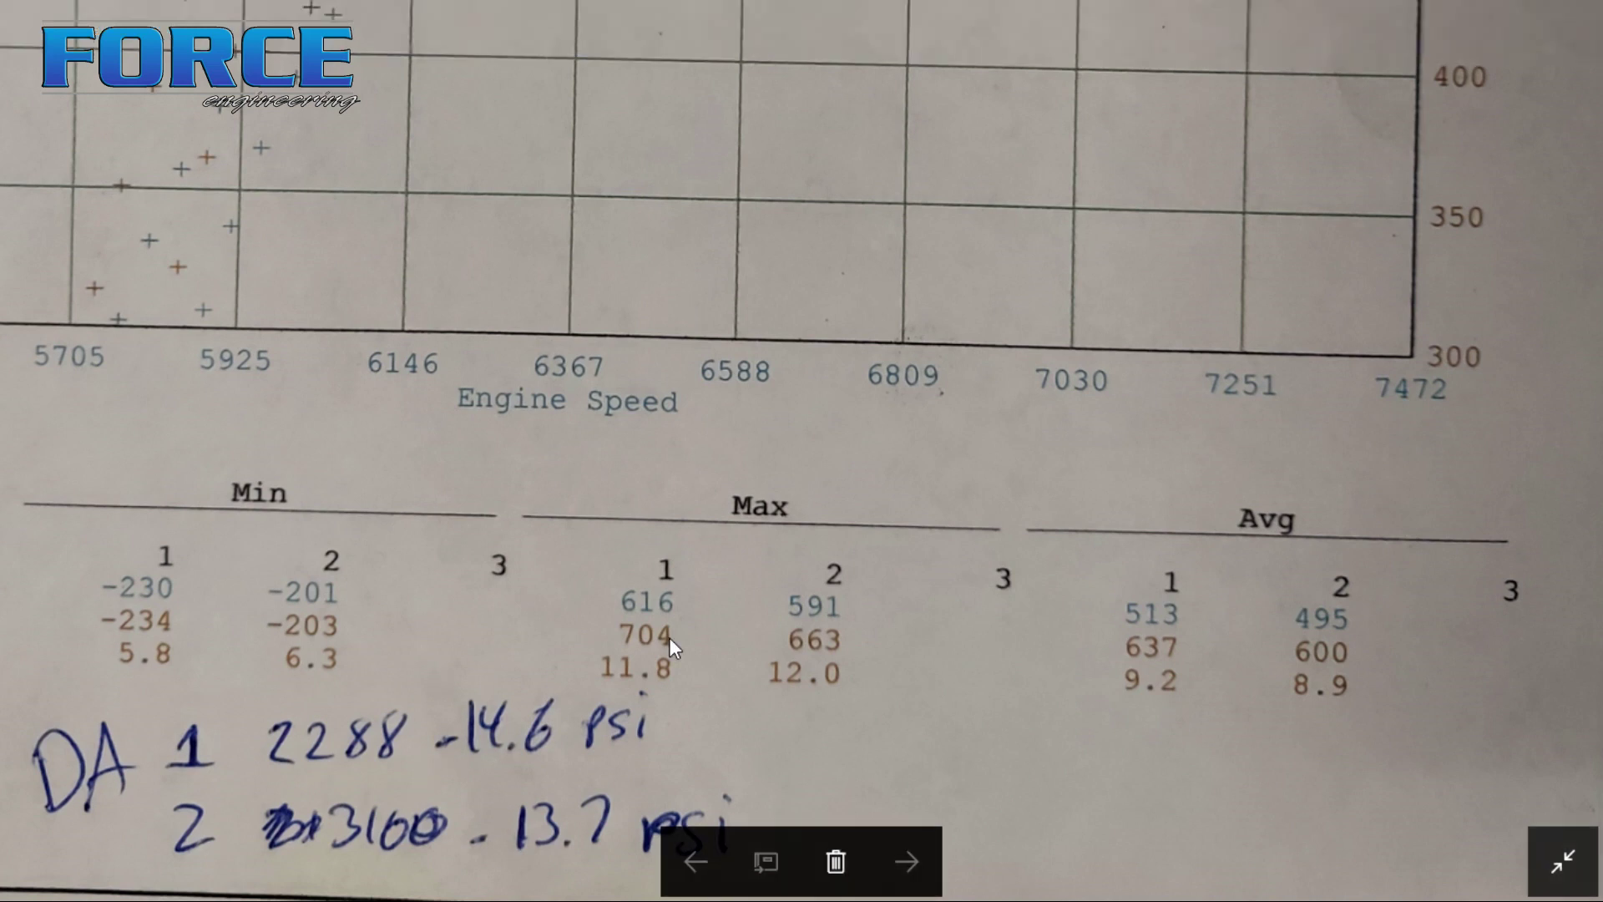
pyautogui.scroll(-3, 640, 283)
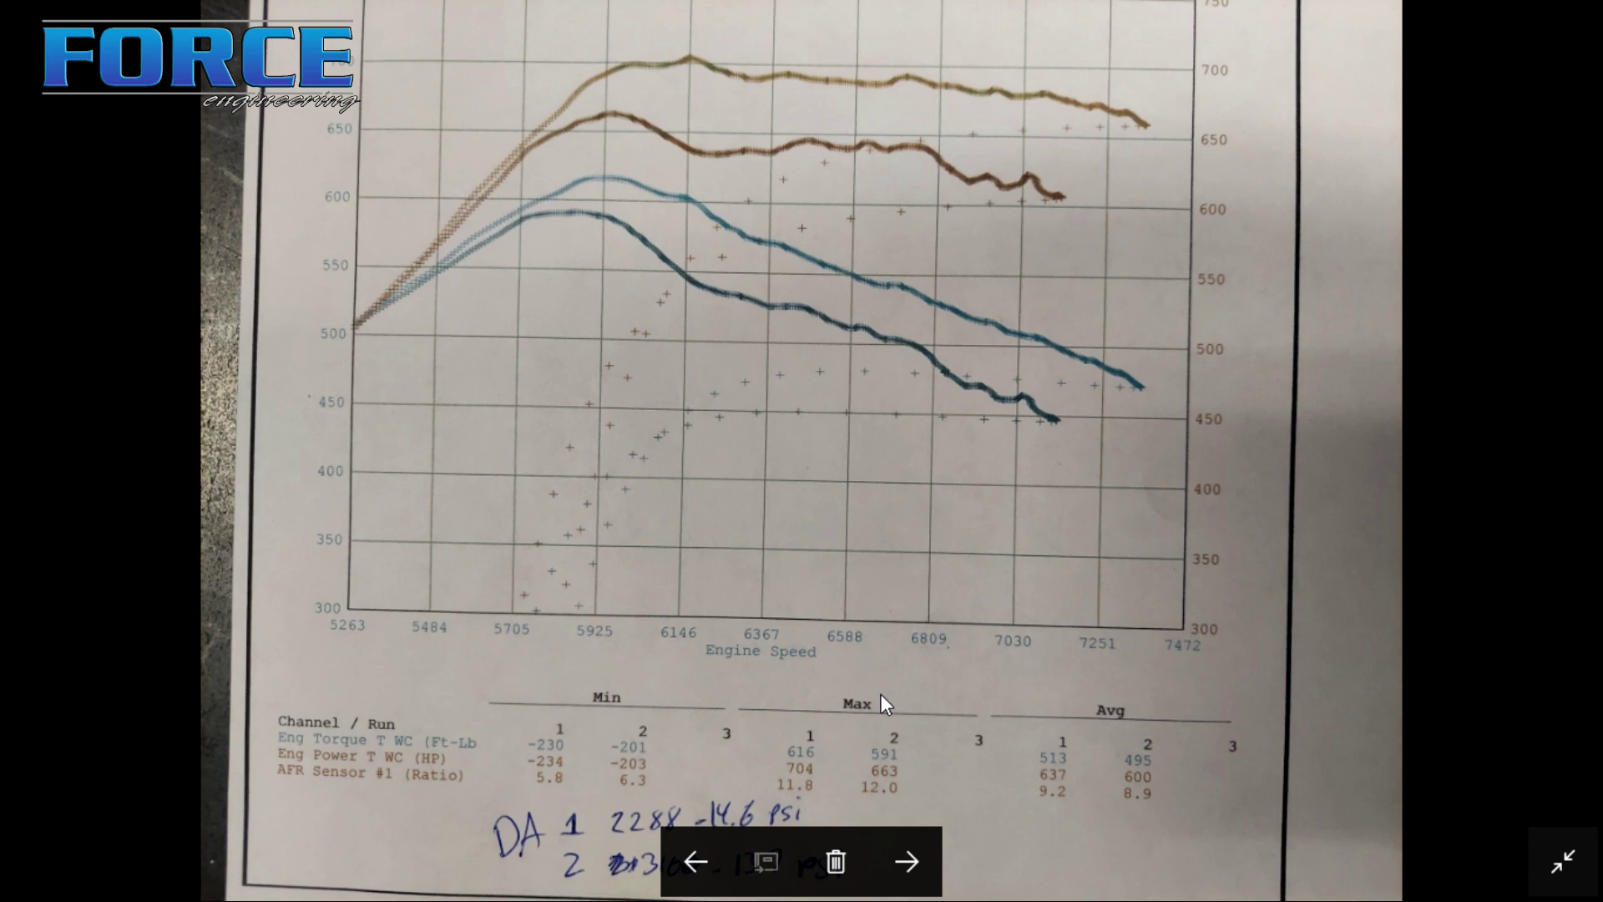
# Go back through the photos to the dyno sheet marked DA 2288 and -980 and examine its summary table and curves
pyautogui.click(901, 857)
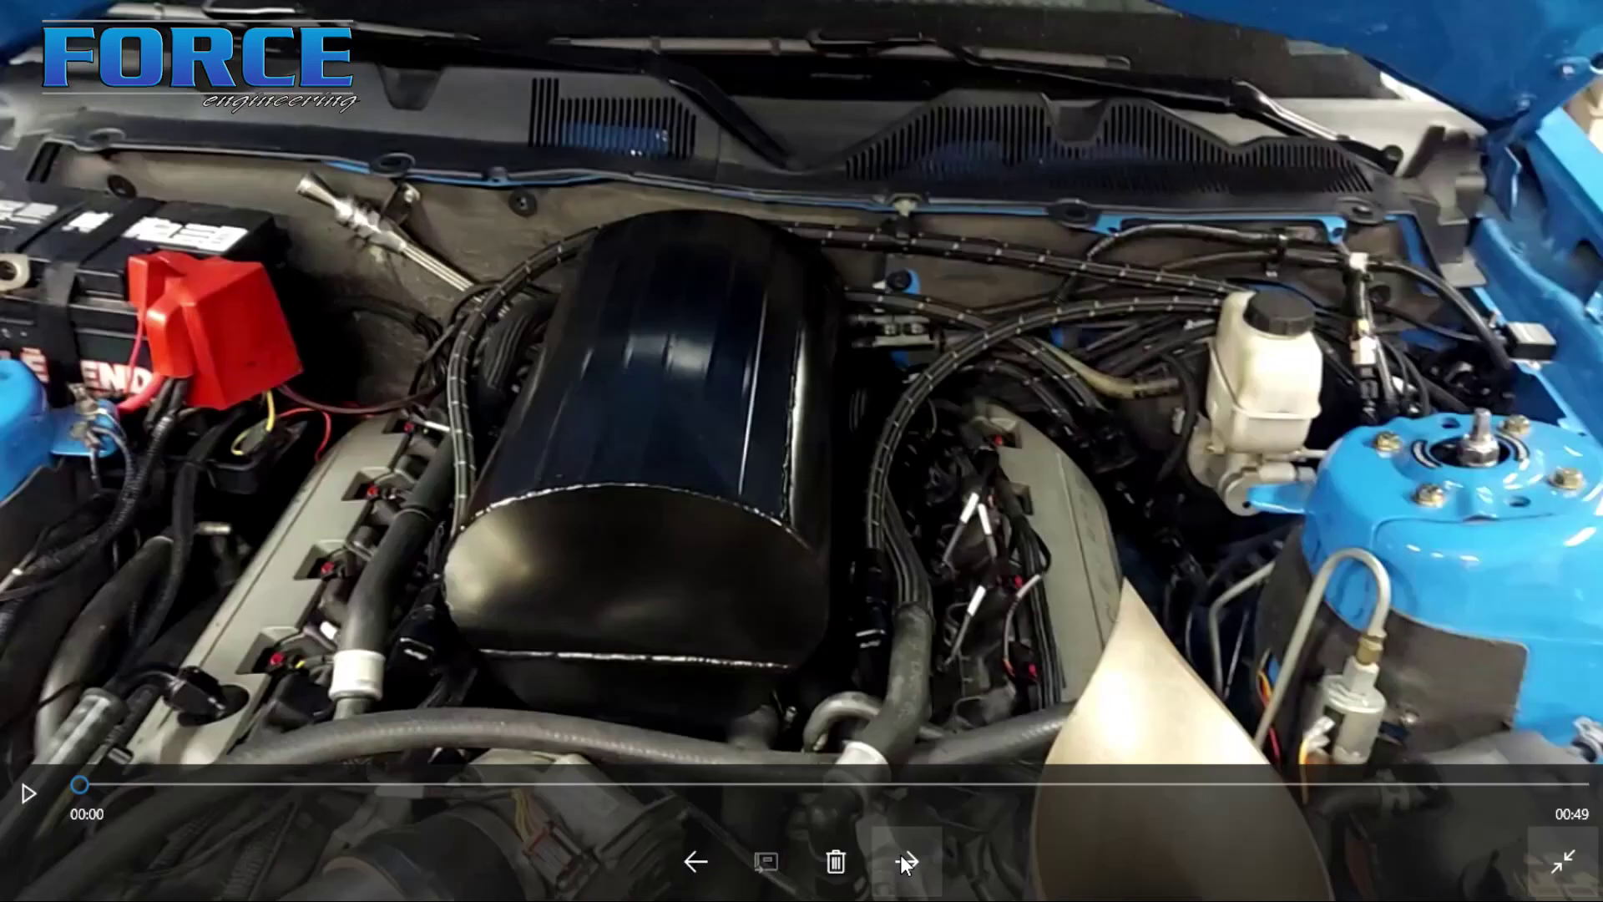
pyautogui.click(696, 861)
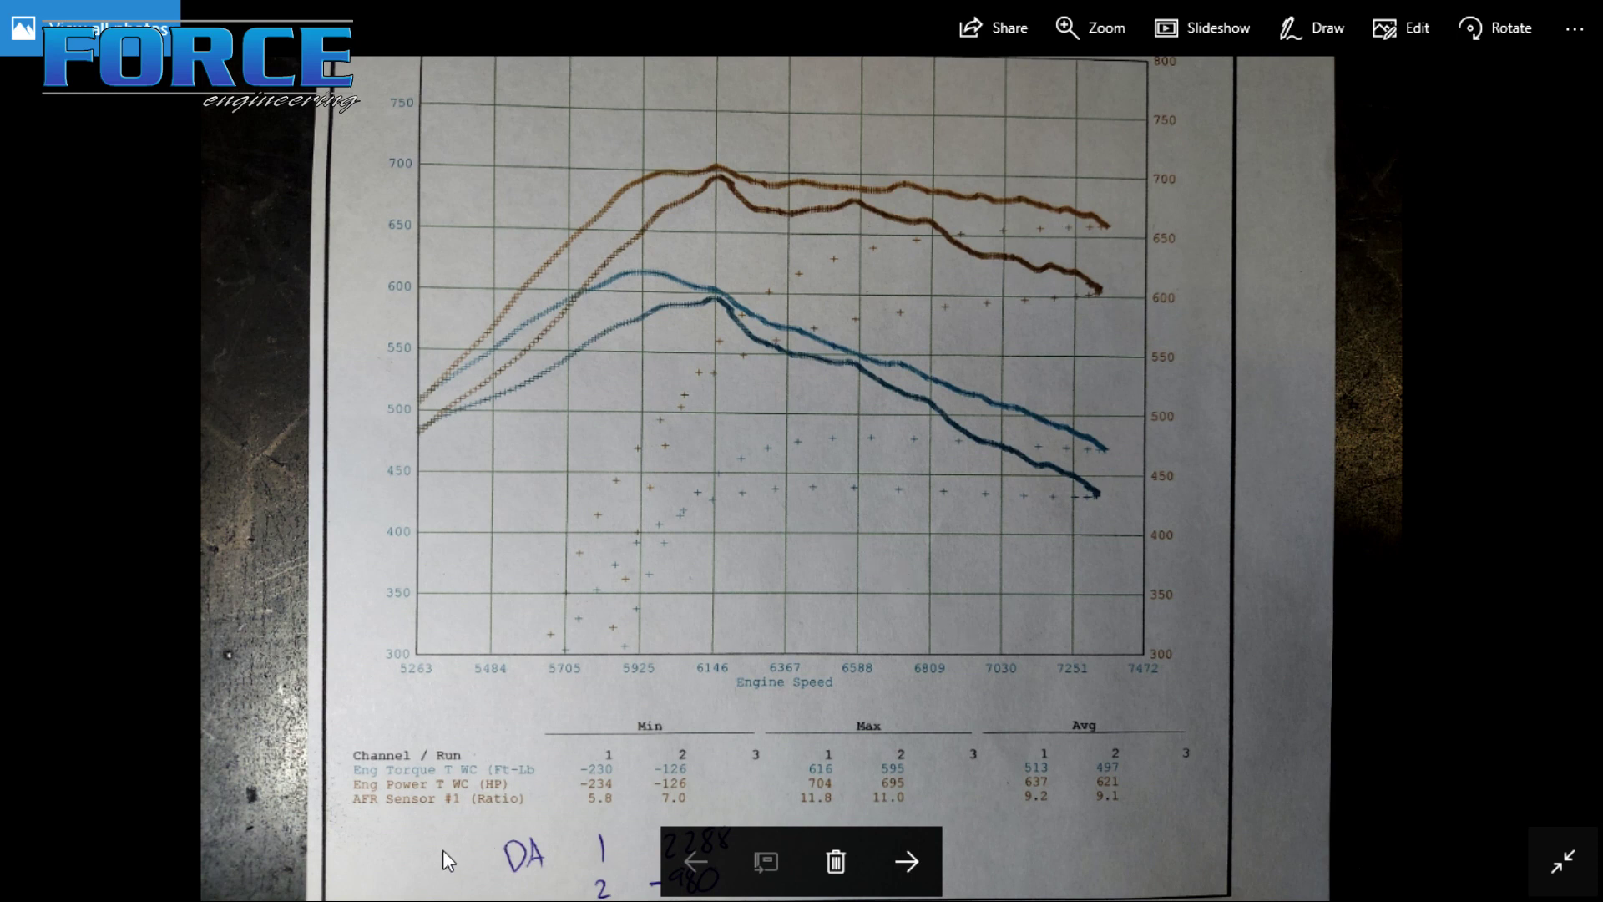
pyautogui.scroll(3, 568, 804)
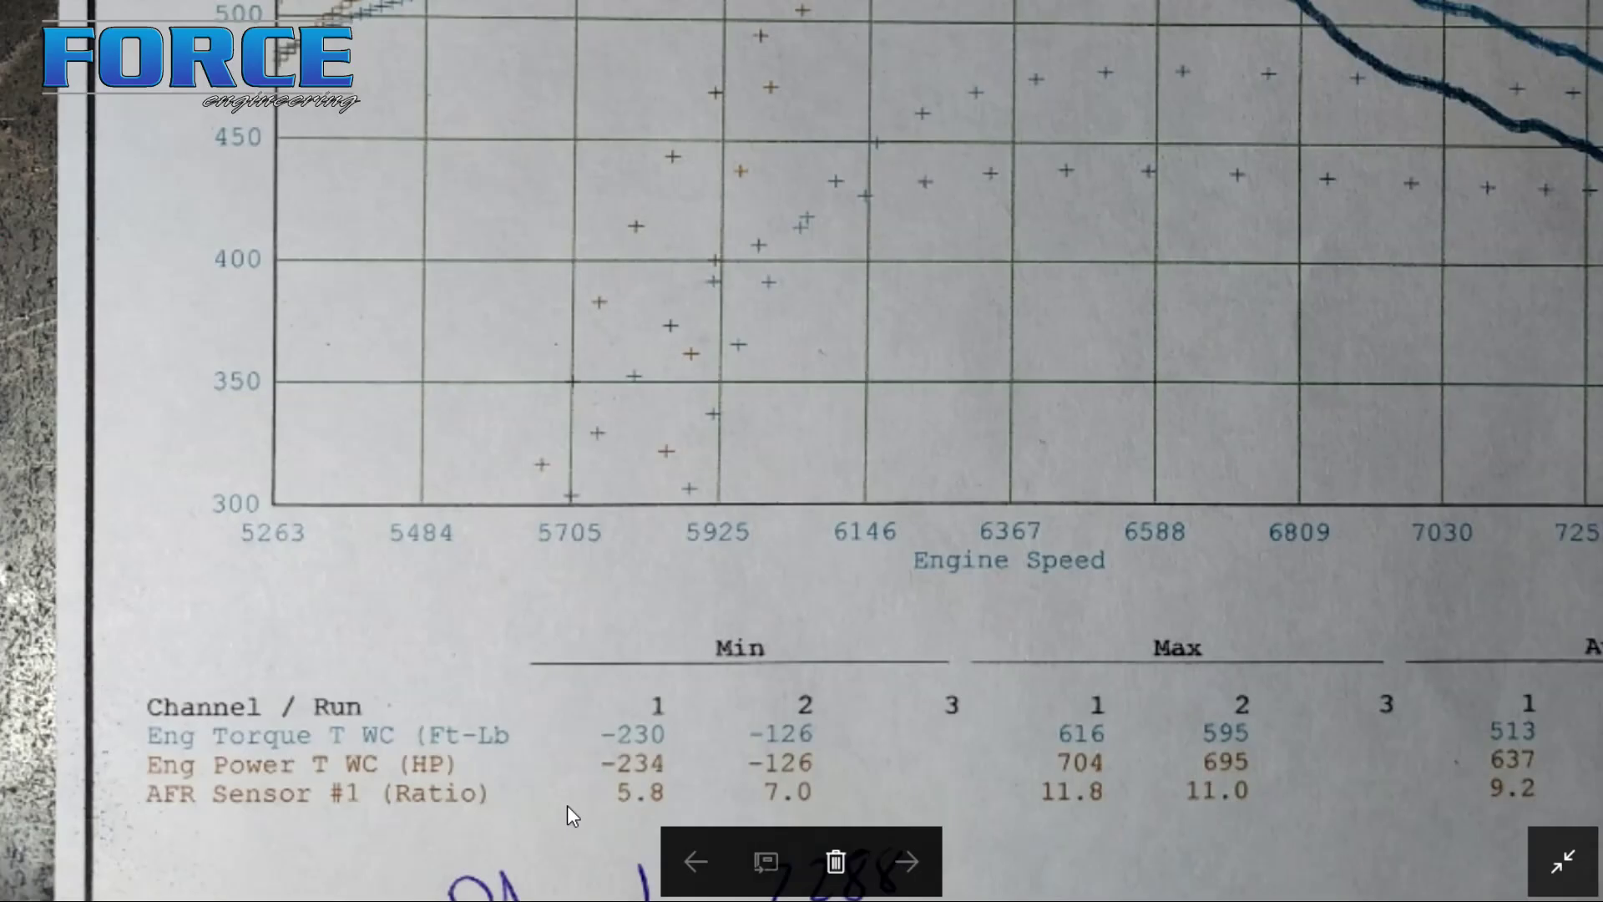
pyautogui.moveTo(965, 735); pyautogui.dragTo(563, 334)
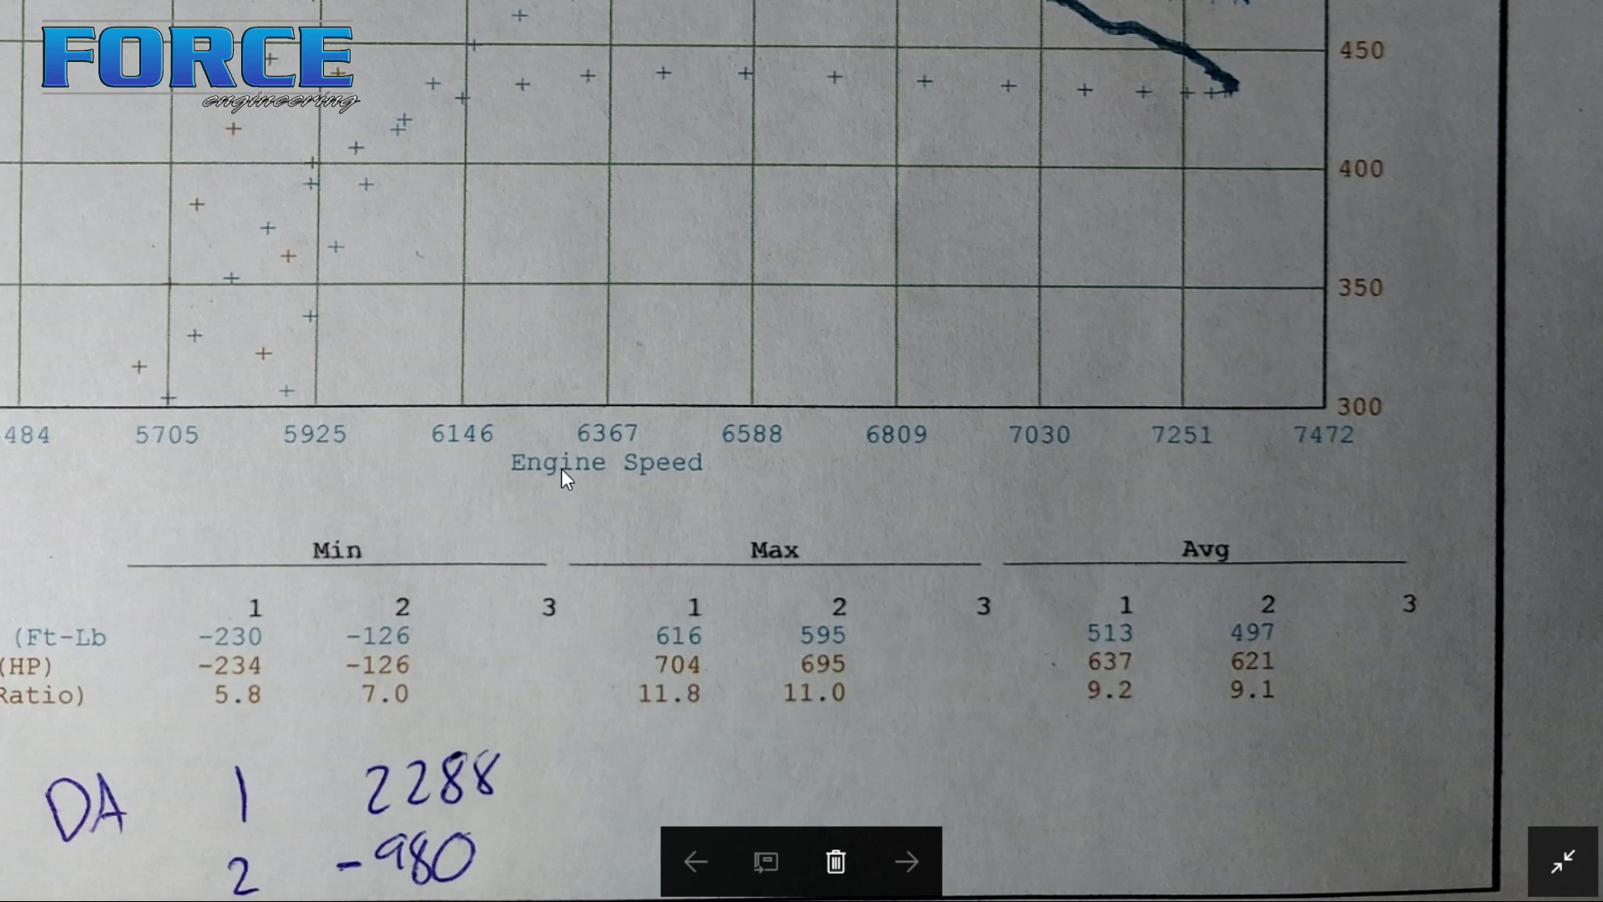
pyautogui.moveTo(561, 468); pyautogui.dragTo(731, 460)
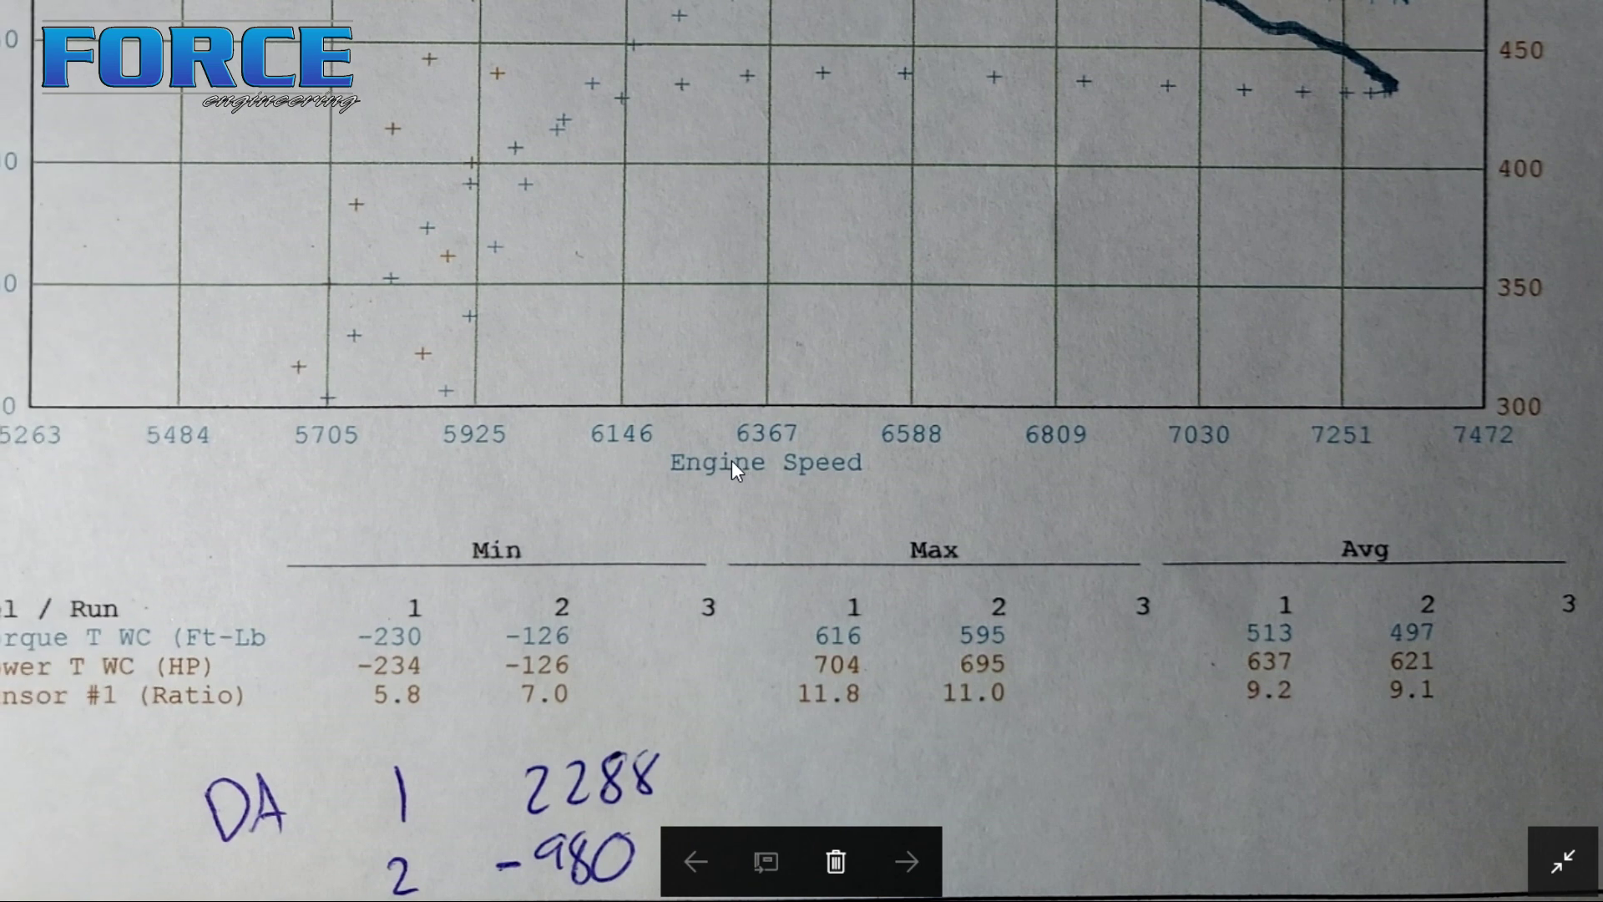
pyautogui.doubleClick(652, 309)
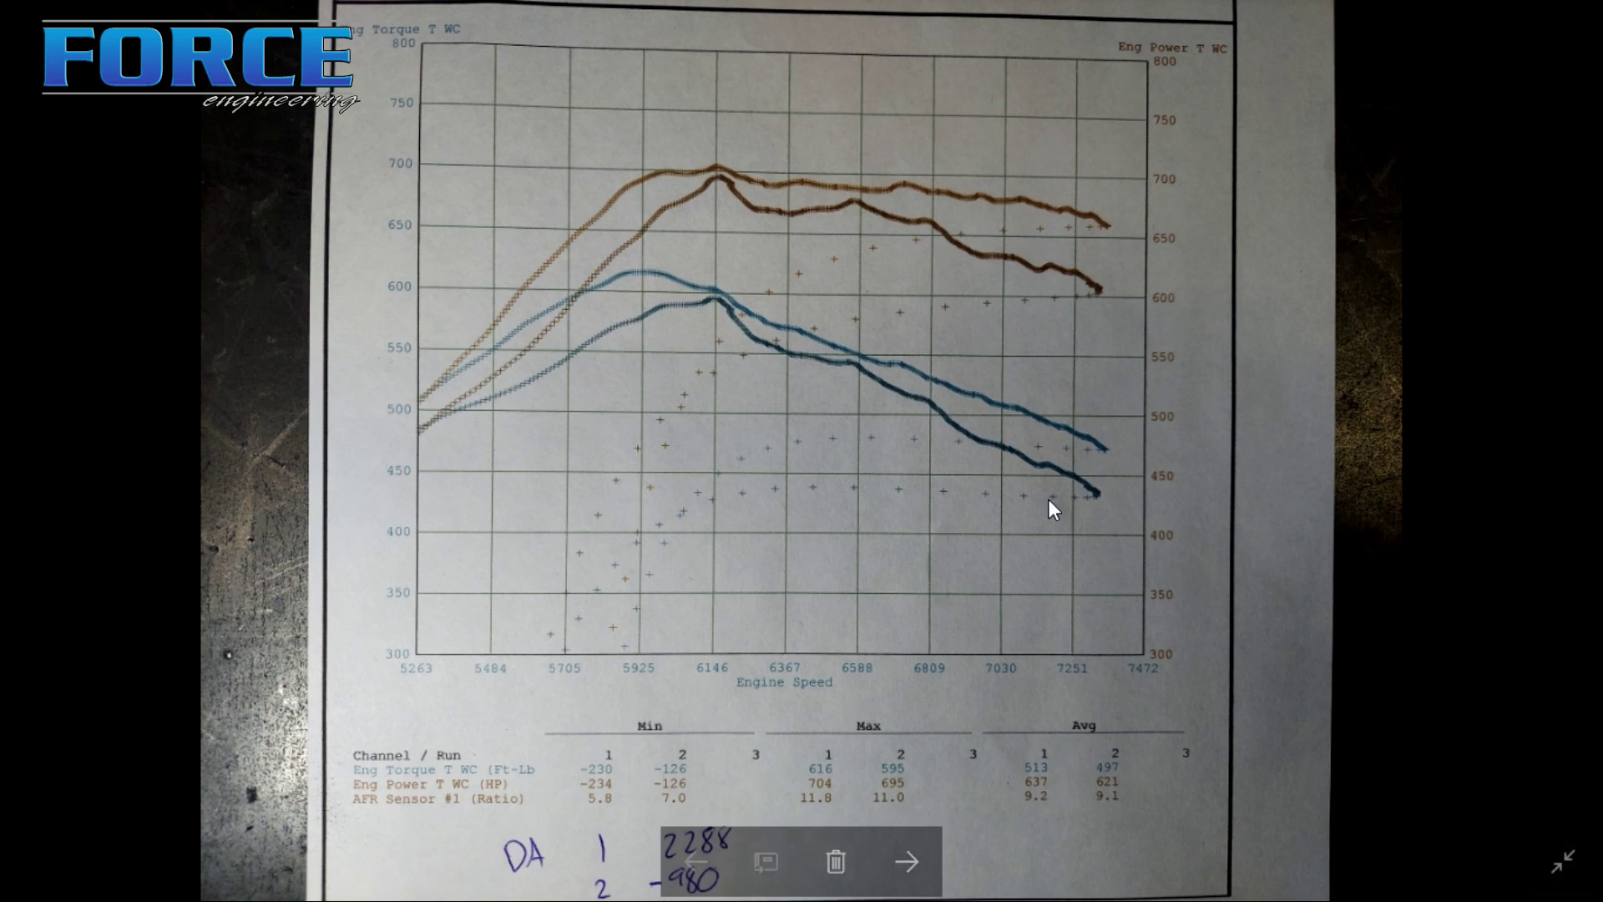
# Leave the full-screen photo view, switch to Screen Recorder and stop the running recording
pyautogui.press('Escape')
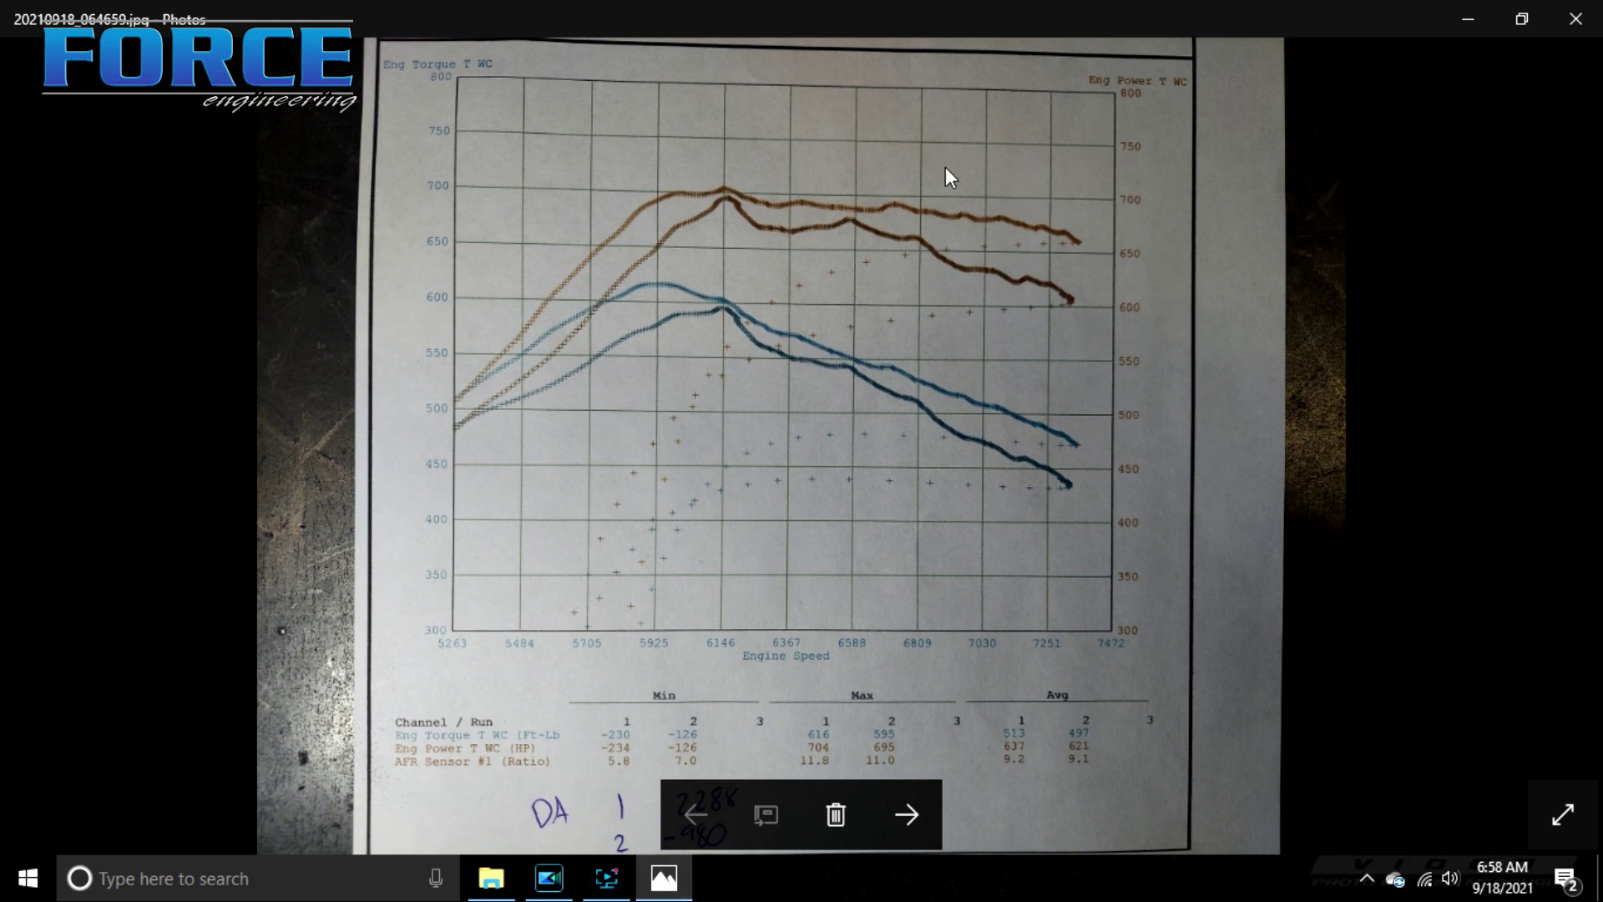
pyautogui.moveTo(608, 895)
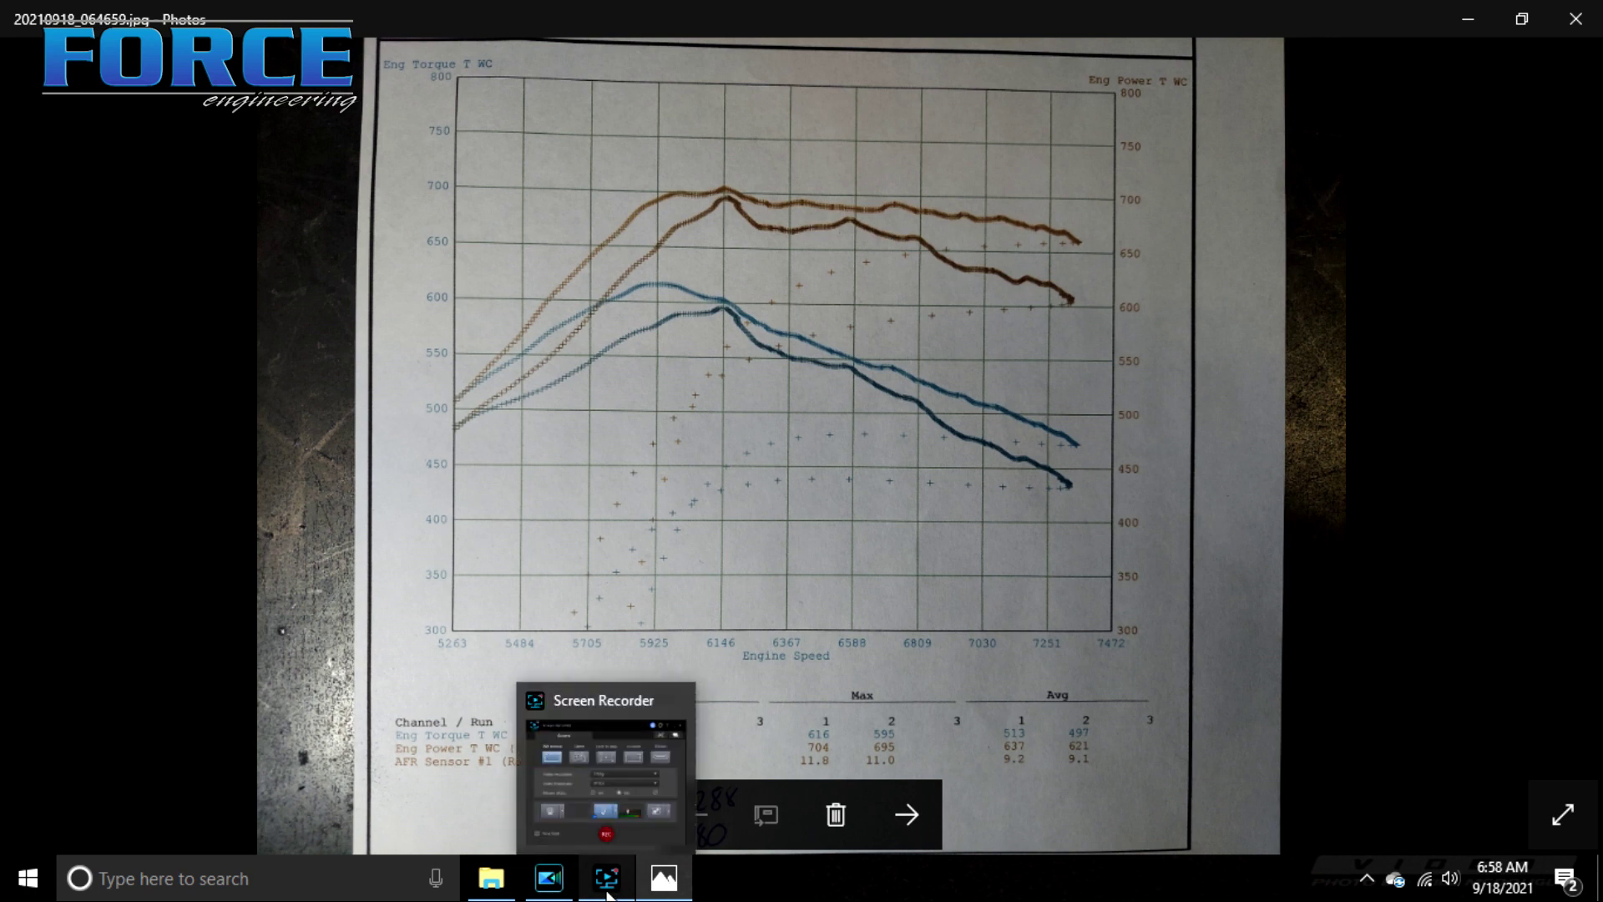
pyautogui.click(608, 893)
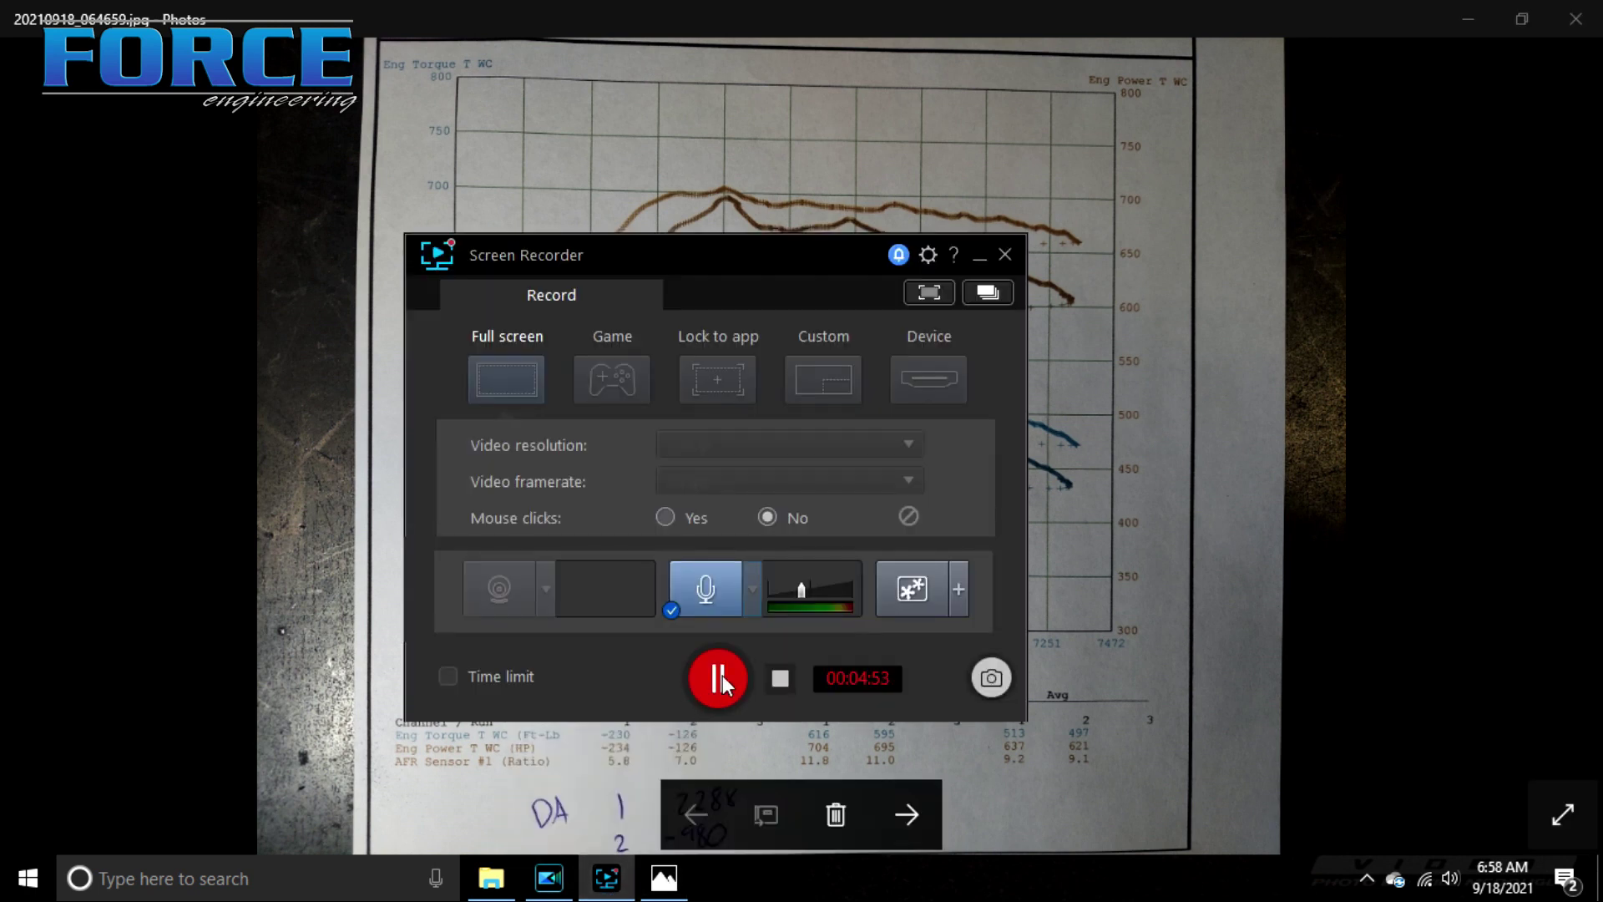
pyautogui.click(781, 679)
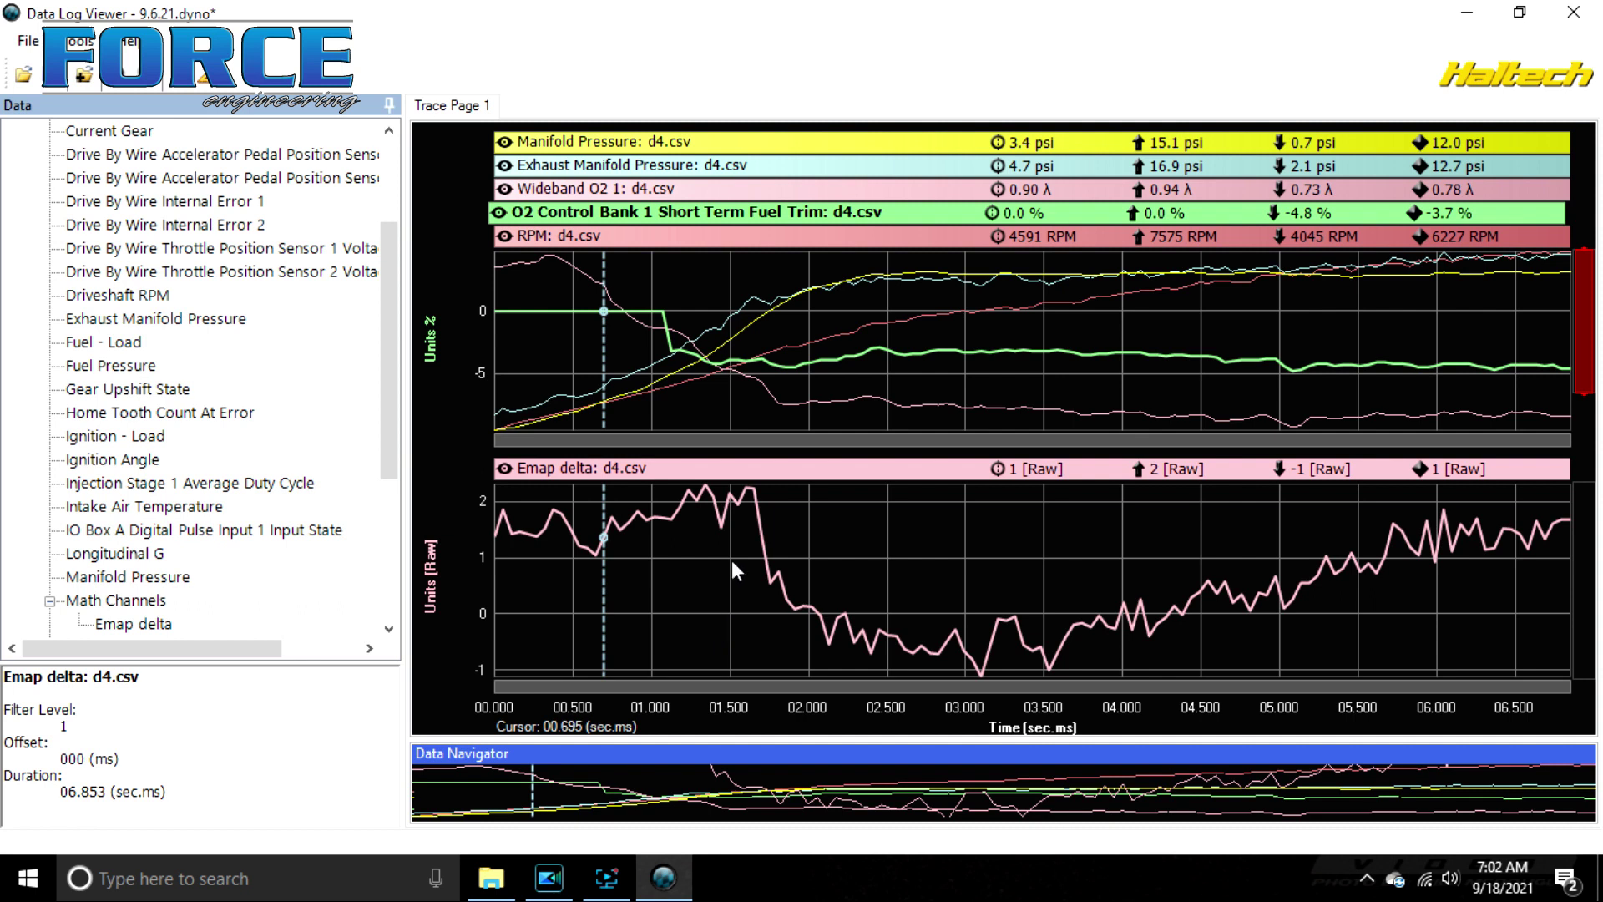
# Examine the Emap delta trace of the d4 log at several points within the first 2.5 seconds
pyautogui.click(658, 600)
pyautogui.click(703, 593)
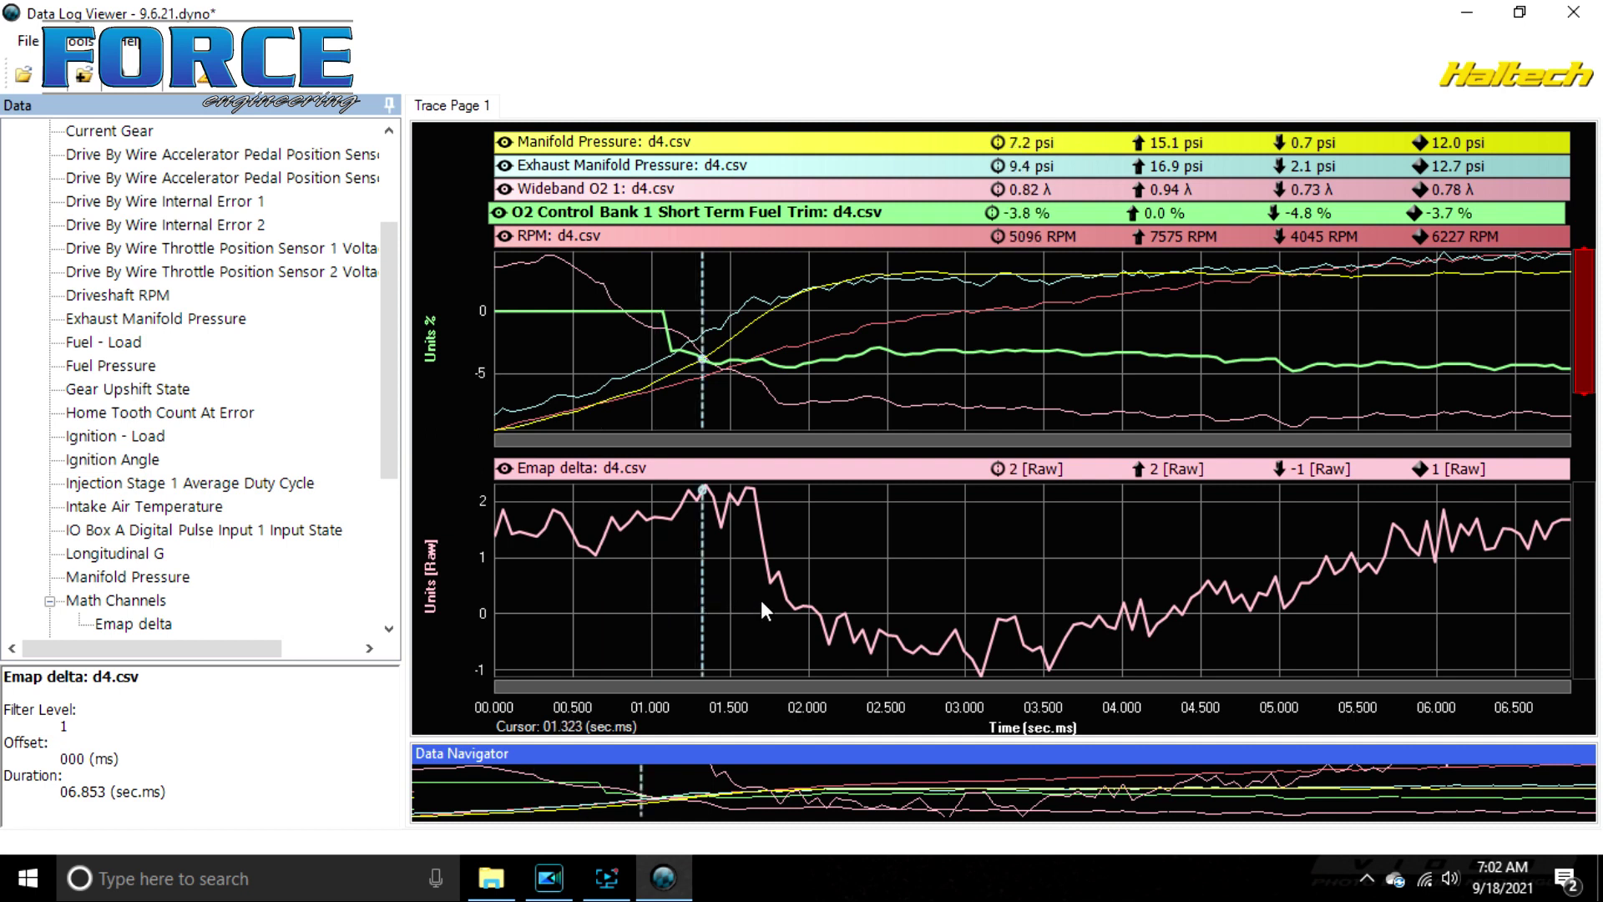
pyautogui.click(758, 602)
pyautogui.click(574, 599)
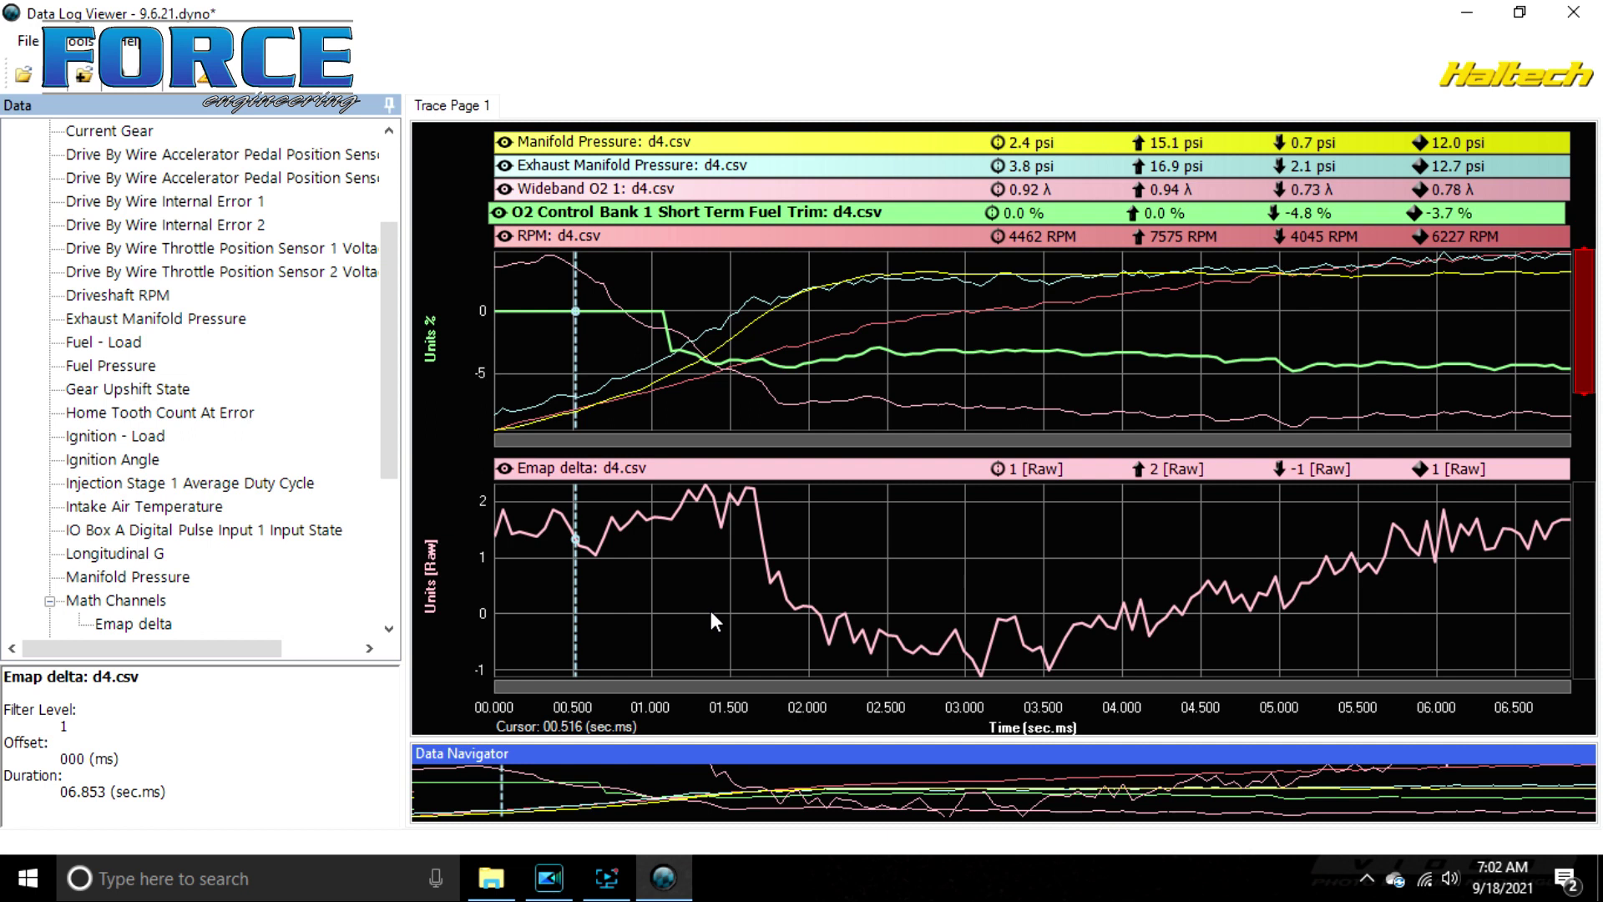
pyautogui.click(881, 603)
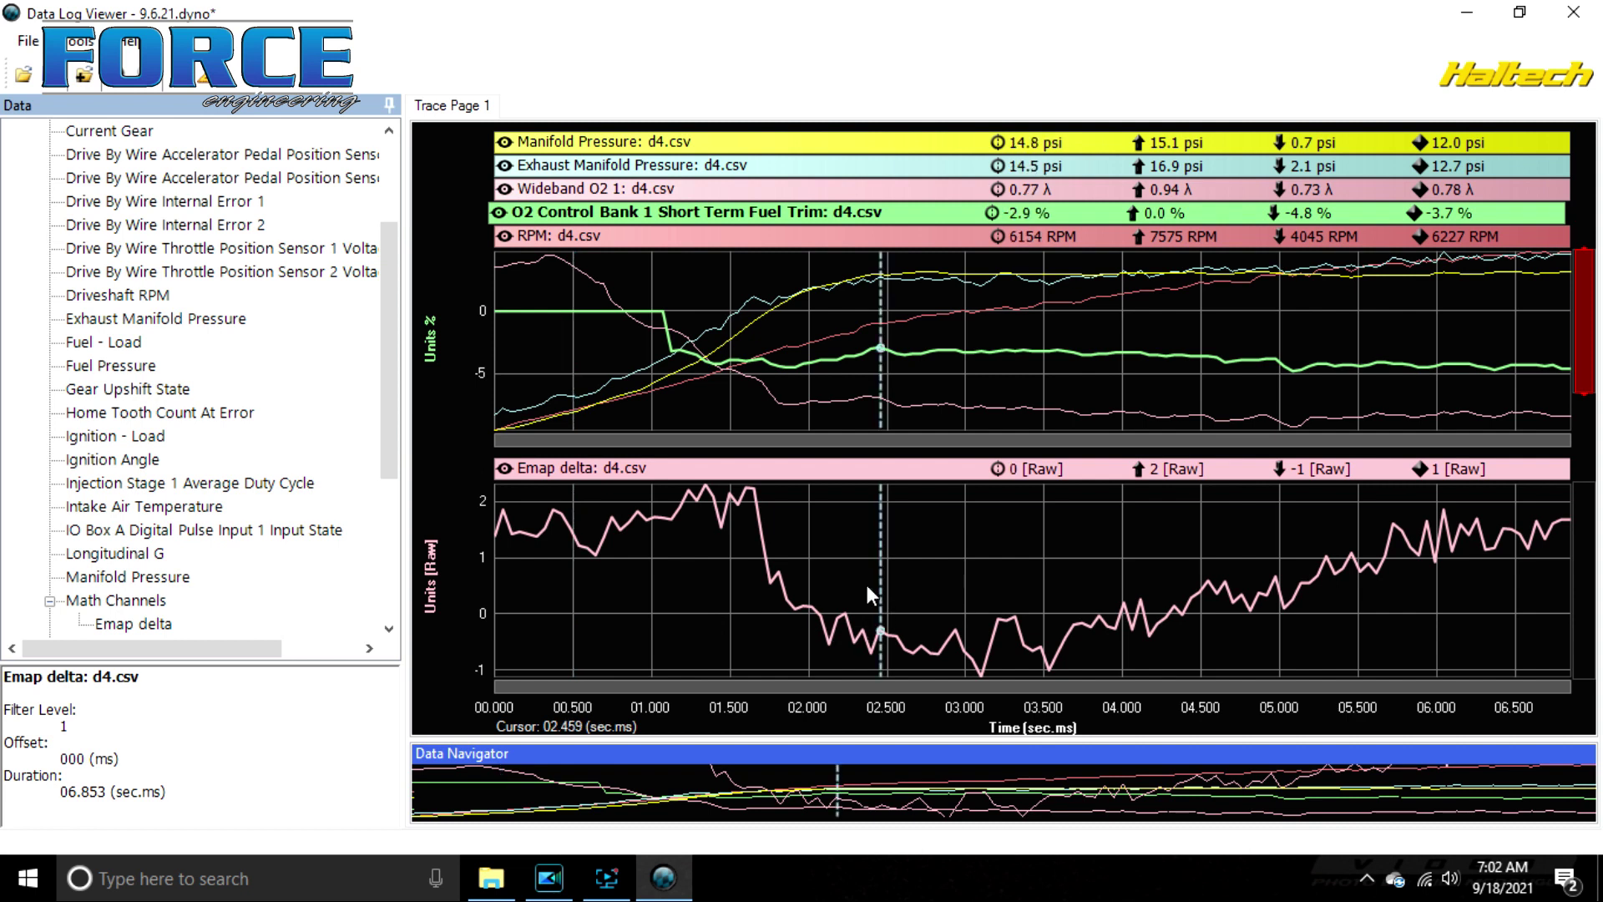
pyautogui.click(694, 605)
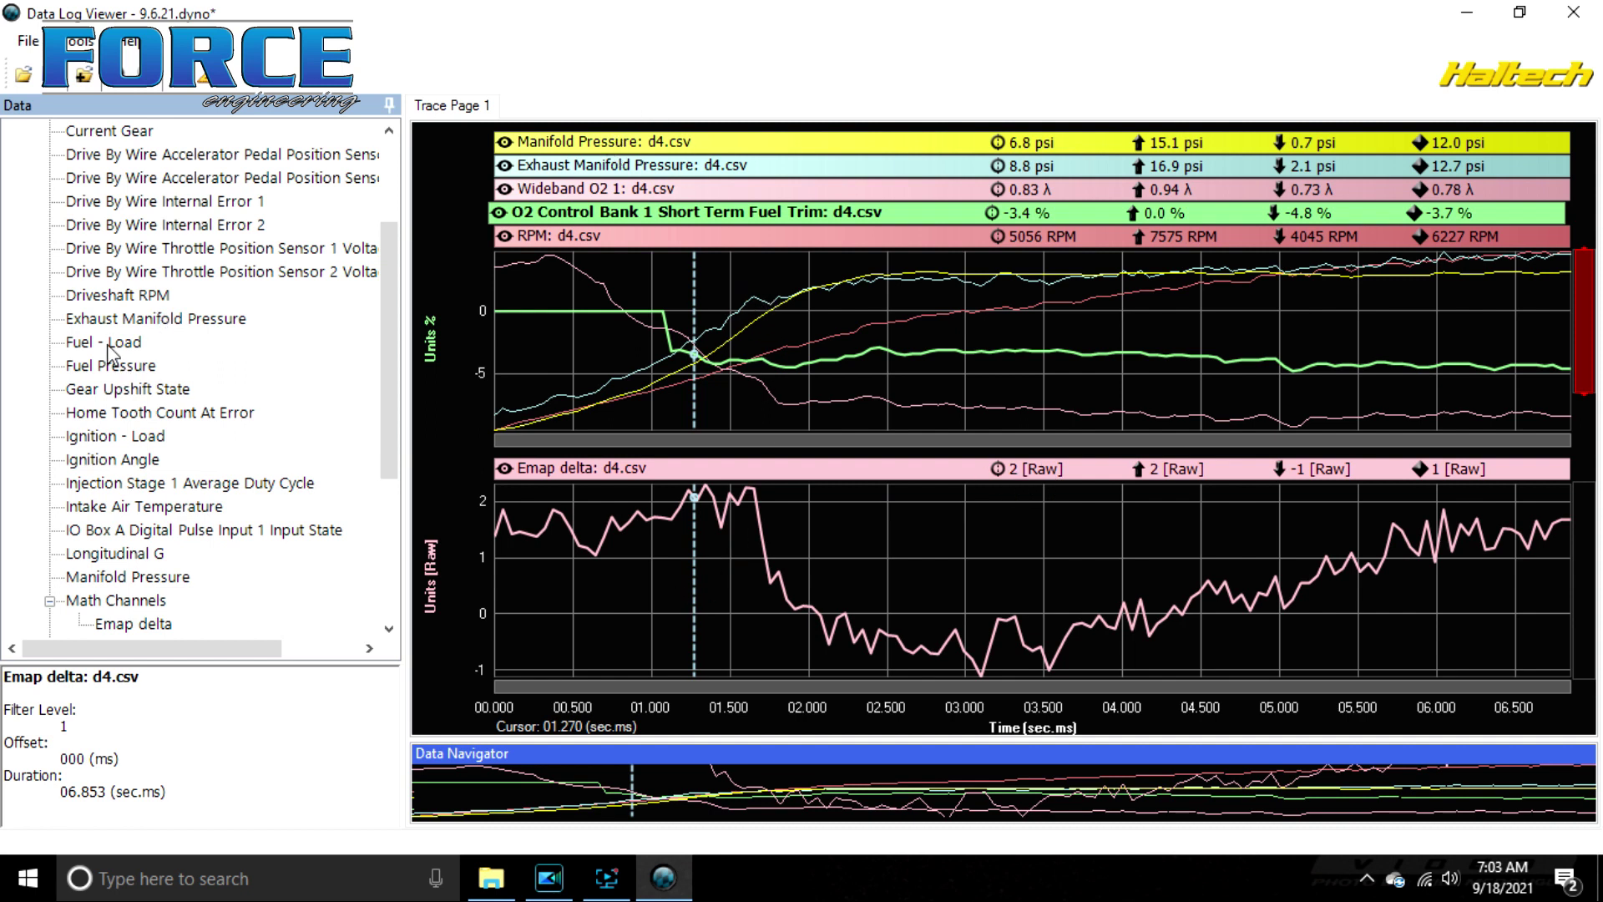
# Add the RPM and Manifold Pressure channels to the Emap delta graph
pyautogui.moveTo(393, 322); pyautogui.dragTo(394, 424)
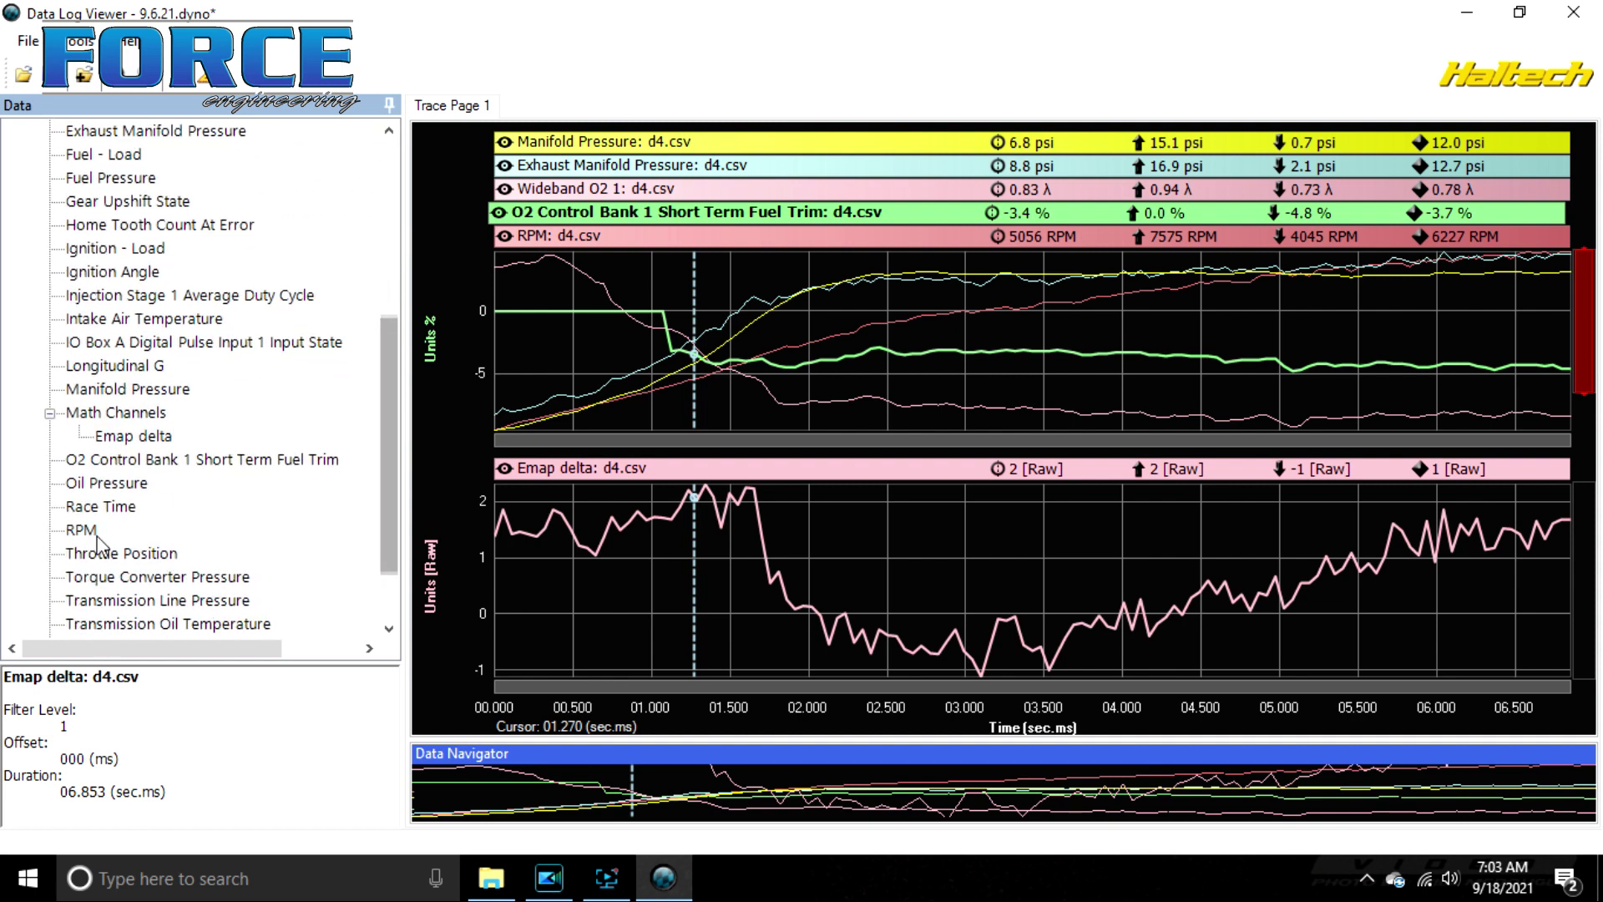
pyautogui.moveTo(81, 530)
pyautogui.mouseDown()
pyautogui.moveTo(369, 558)
pyautogui.moveTo(606, 634)
pyautogui.mouseUp()
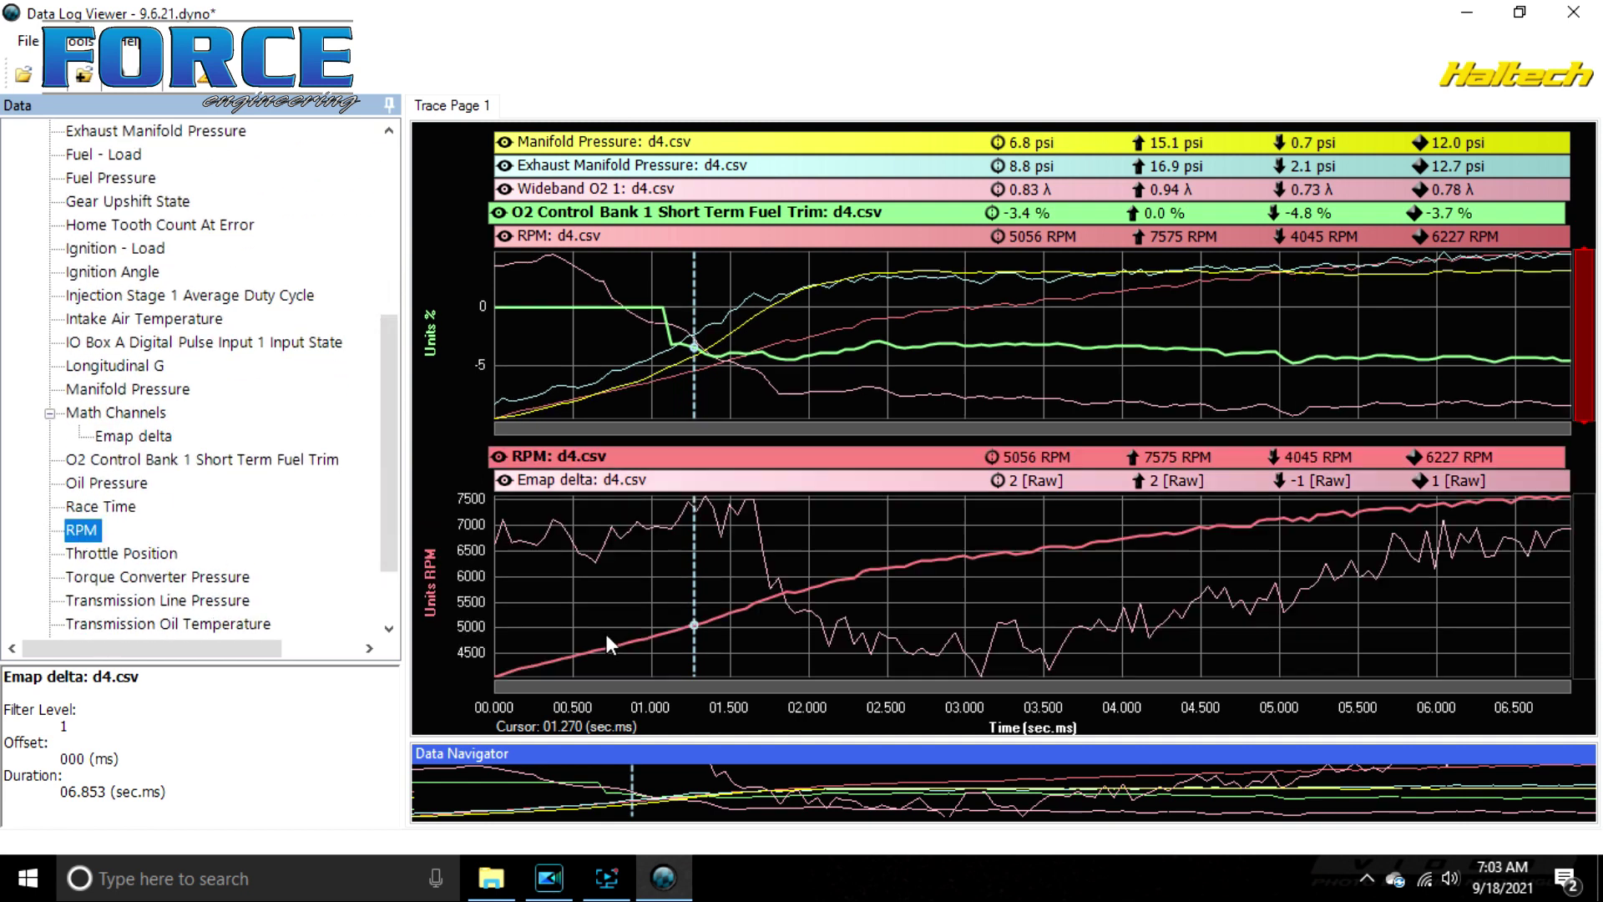
pyautogui.moveTo(384, 402); pyautogui.dragTo(390, 384)
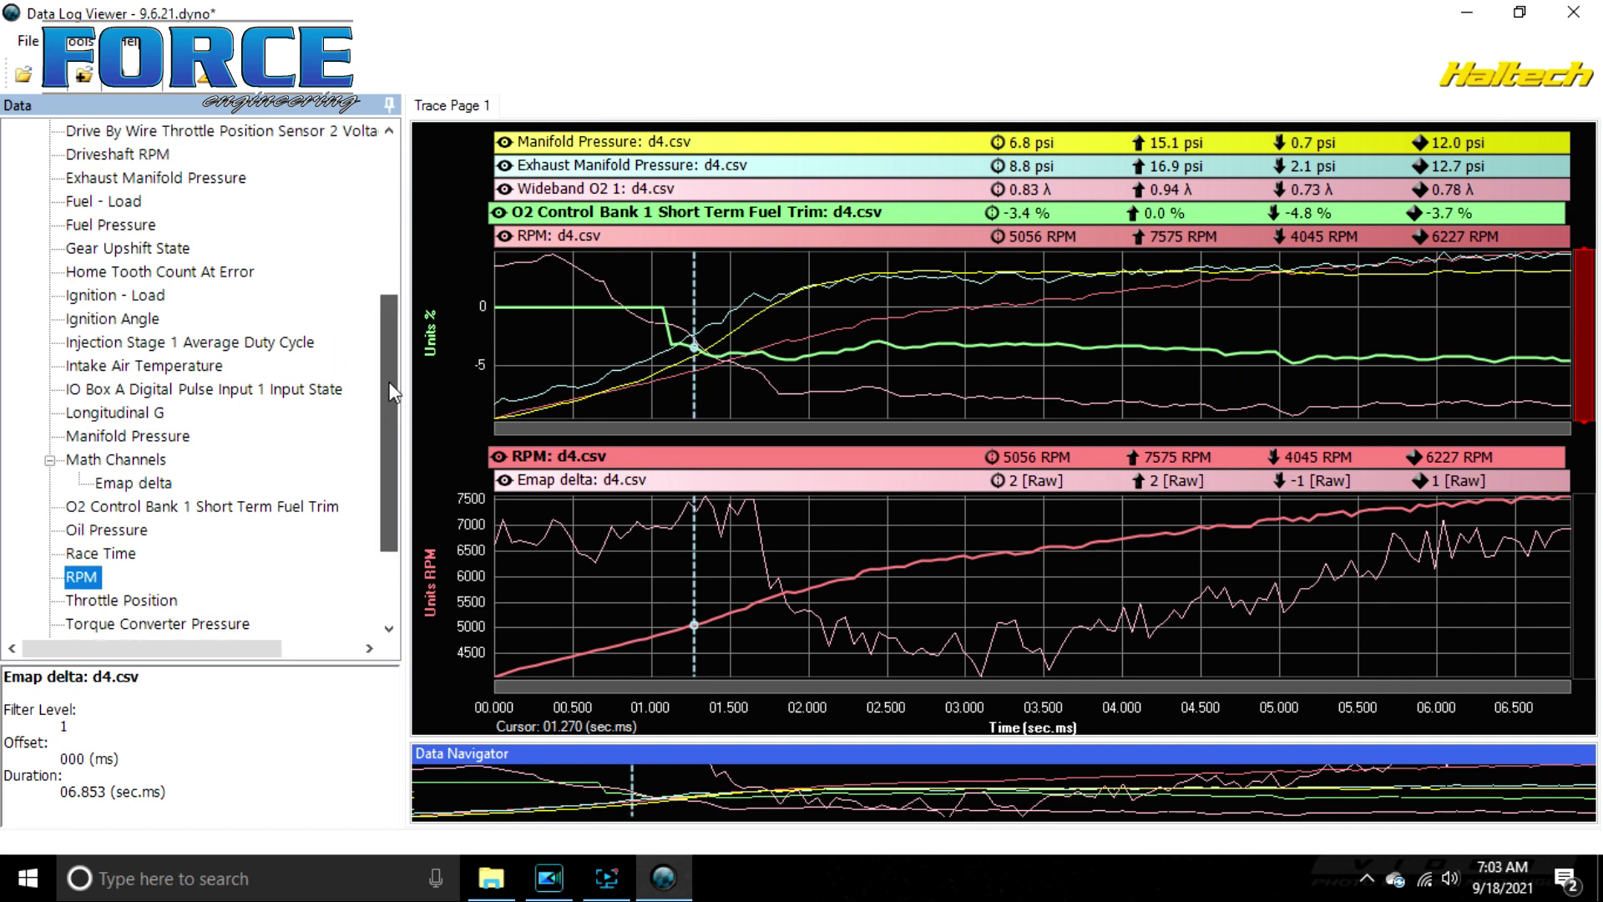
pyautogui.moveTo(158, 435); pyautogui.dragTo(653, 632)
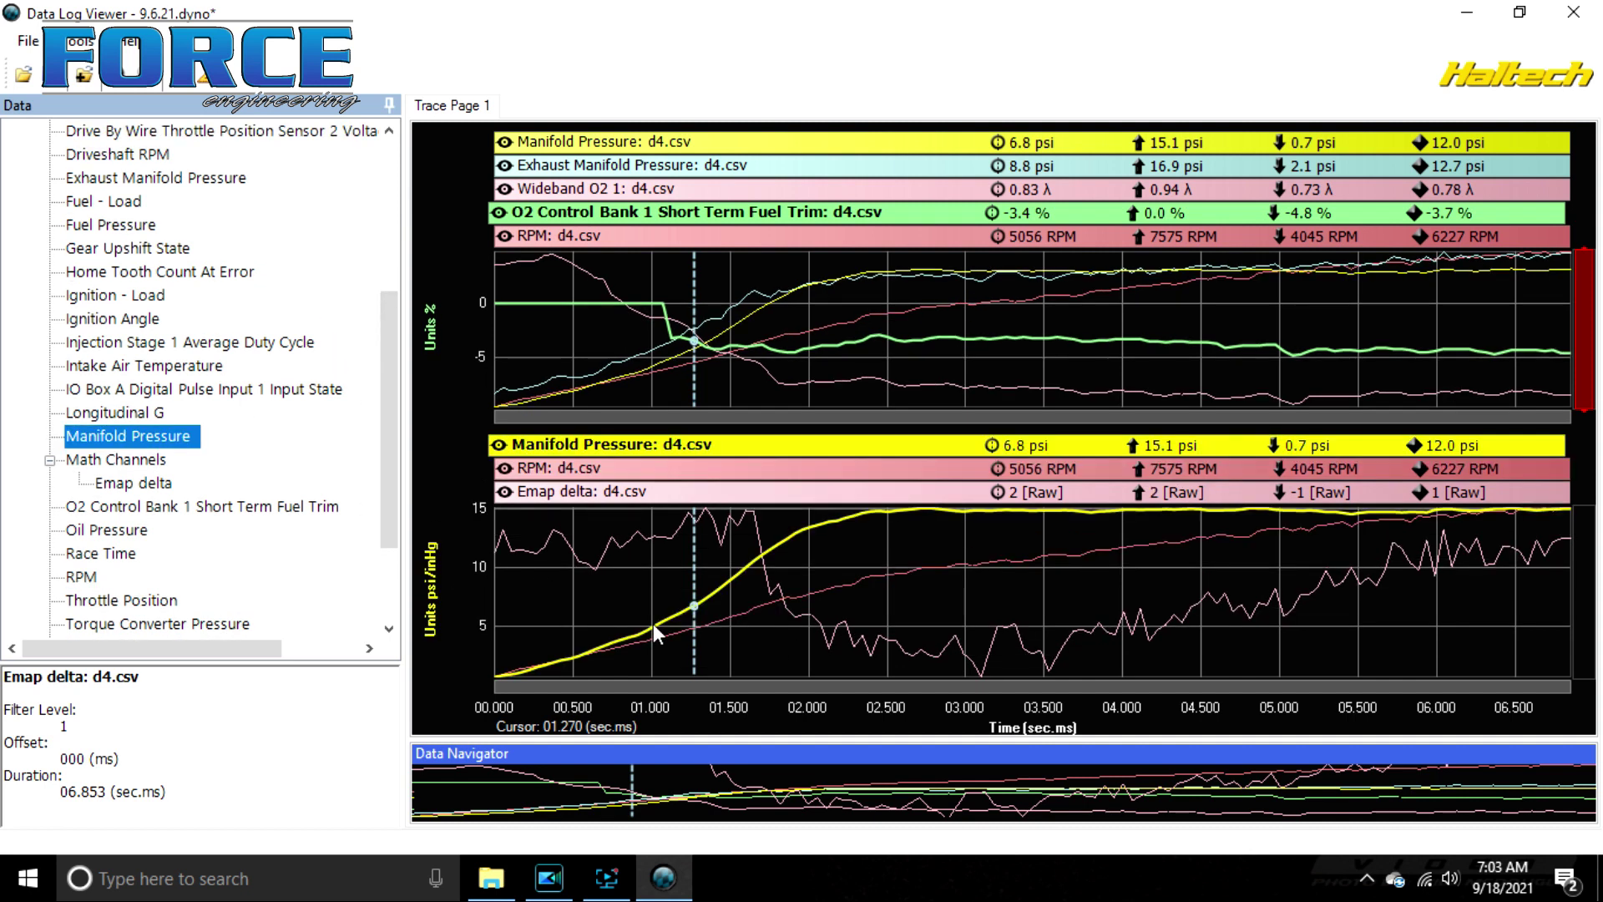
# Compare manifold pressure, RPM and Emap delta at successive points of the boost ramp, from about 0.5 to 2.7 seconds
pyautogui.click(578, 588)
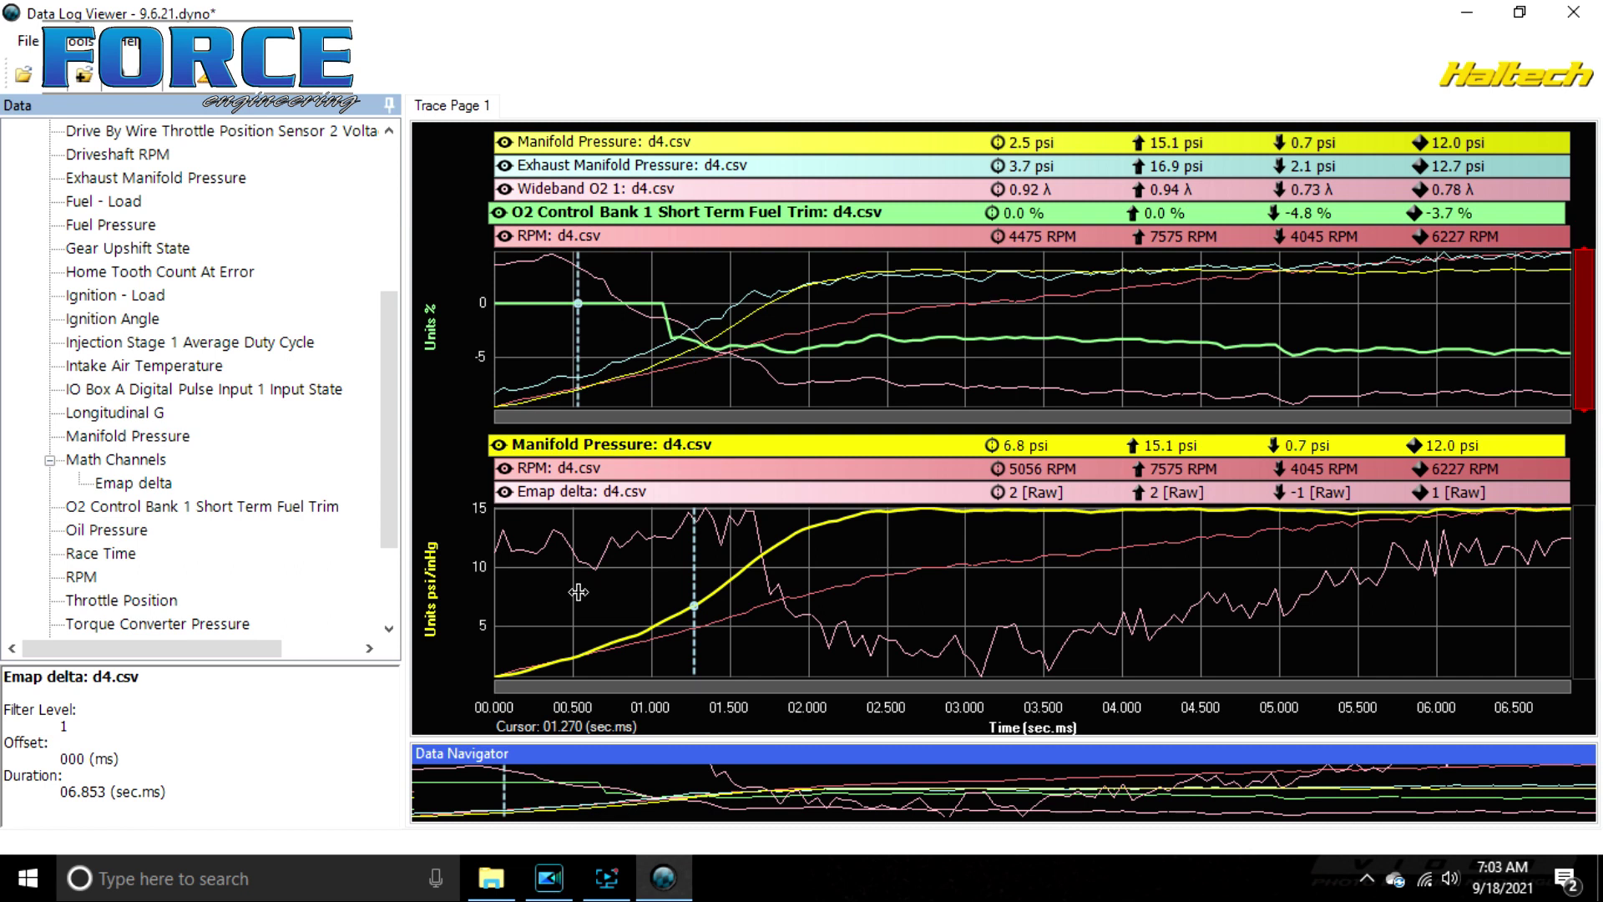
pyautogui.click(714, 556)
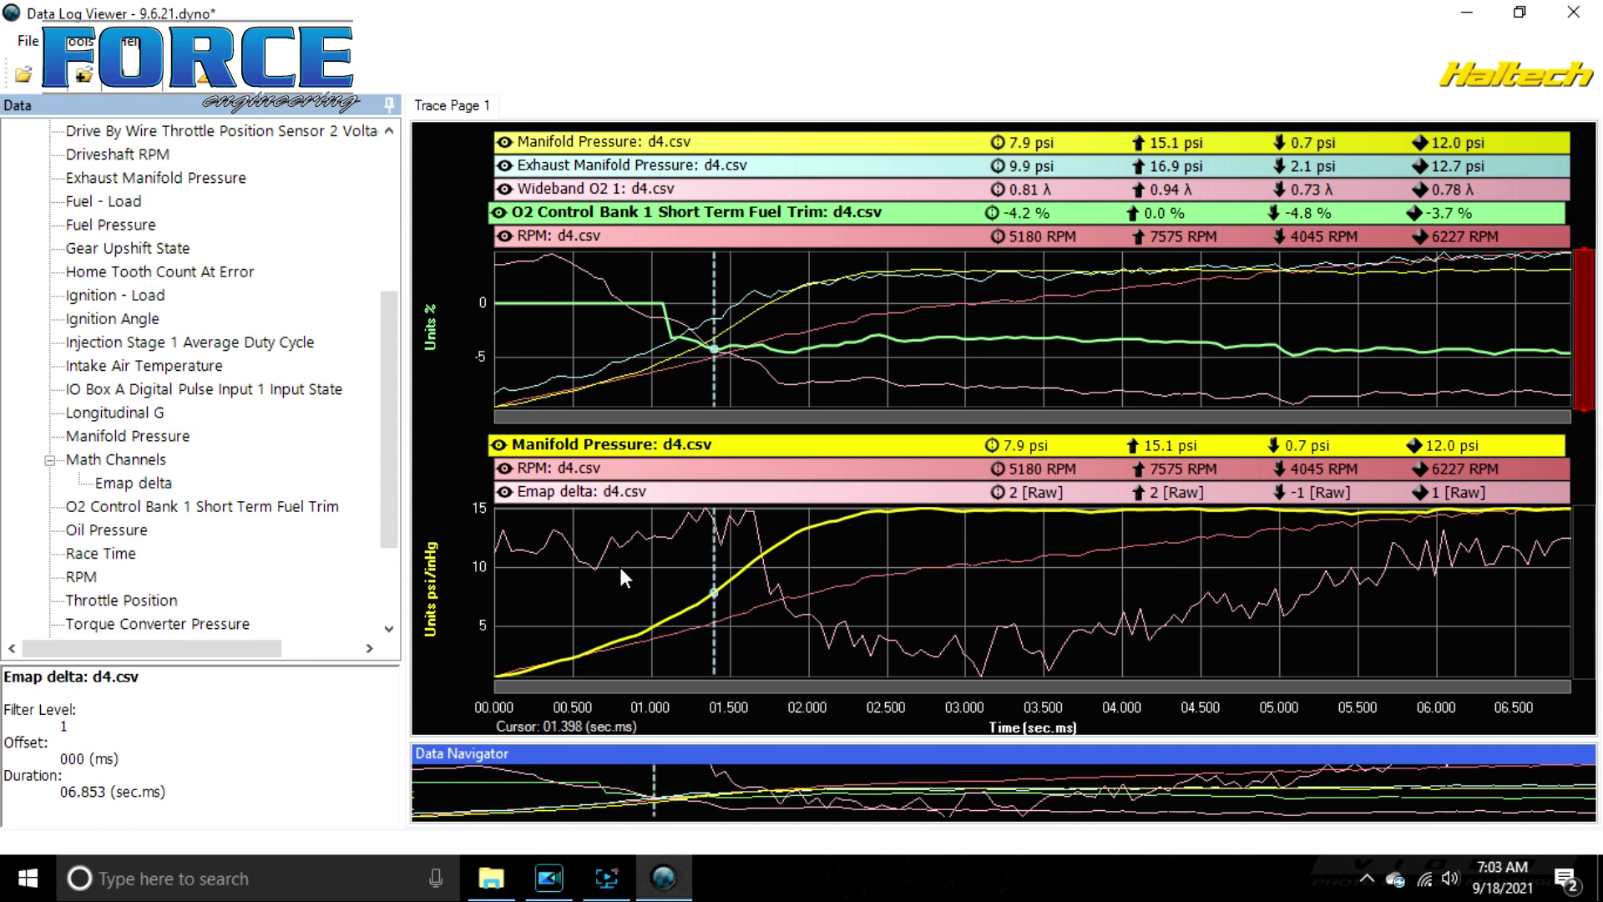
pyautogui.click(742, 535)
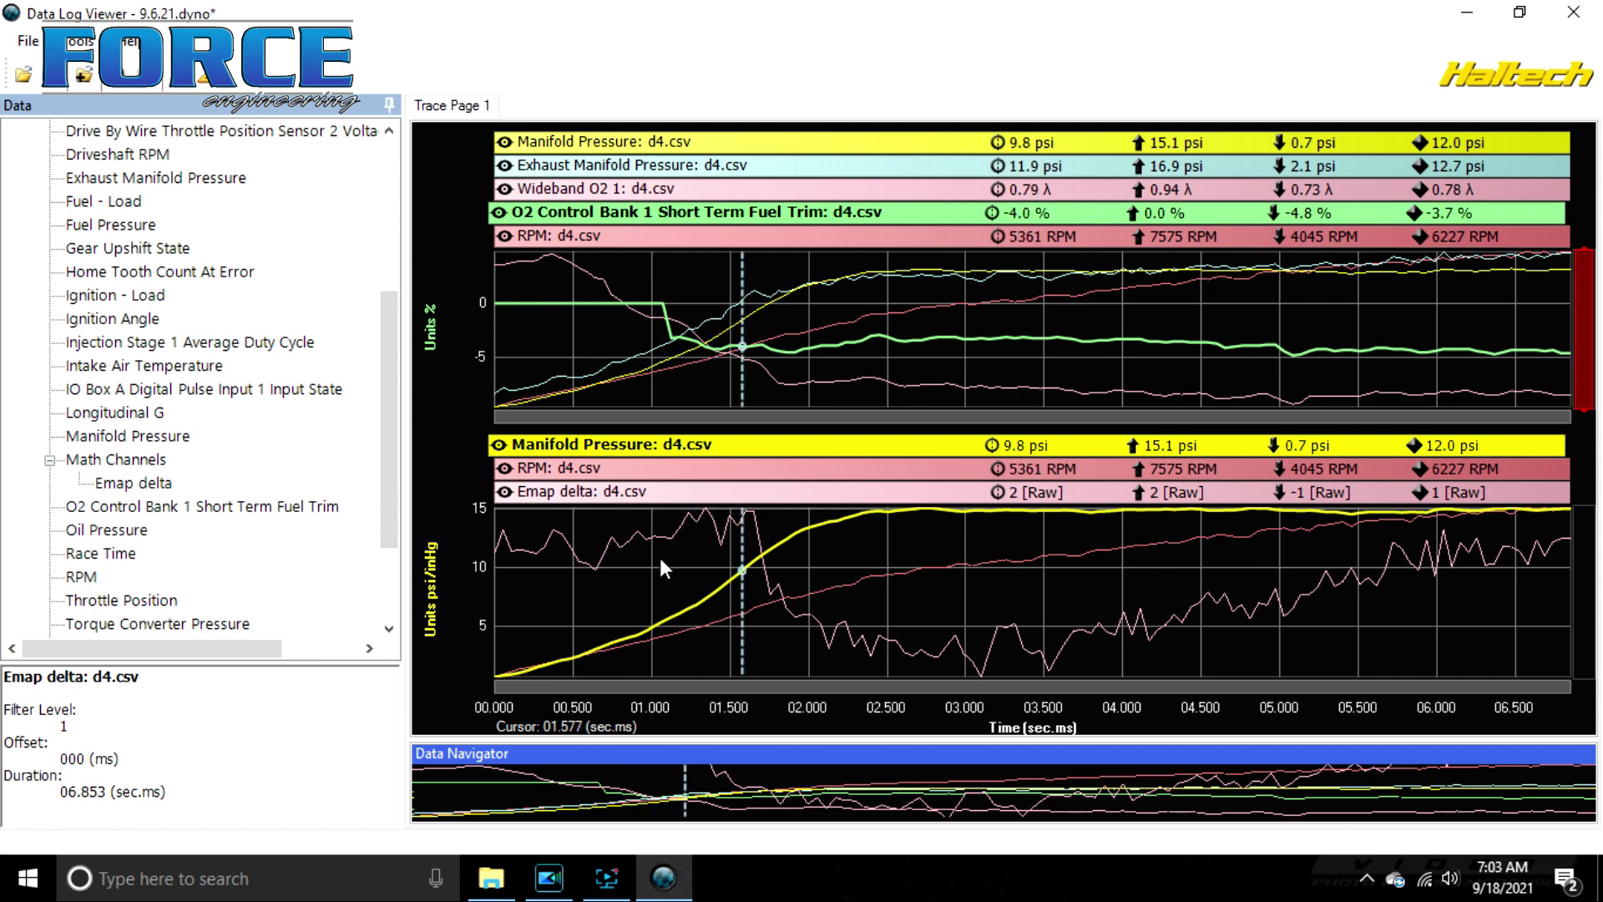
pyautogui.click(765, 569)
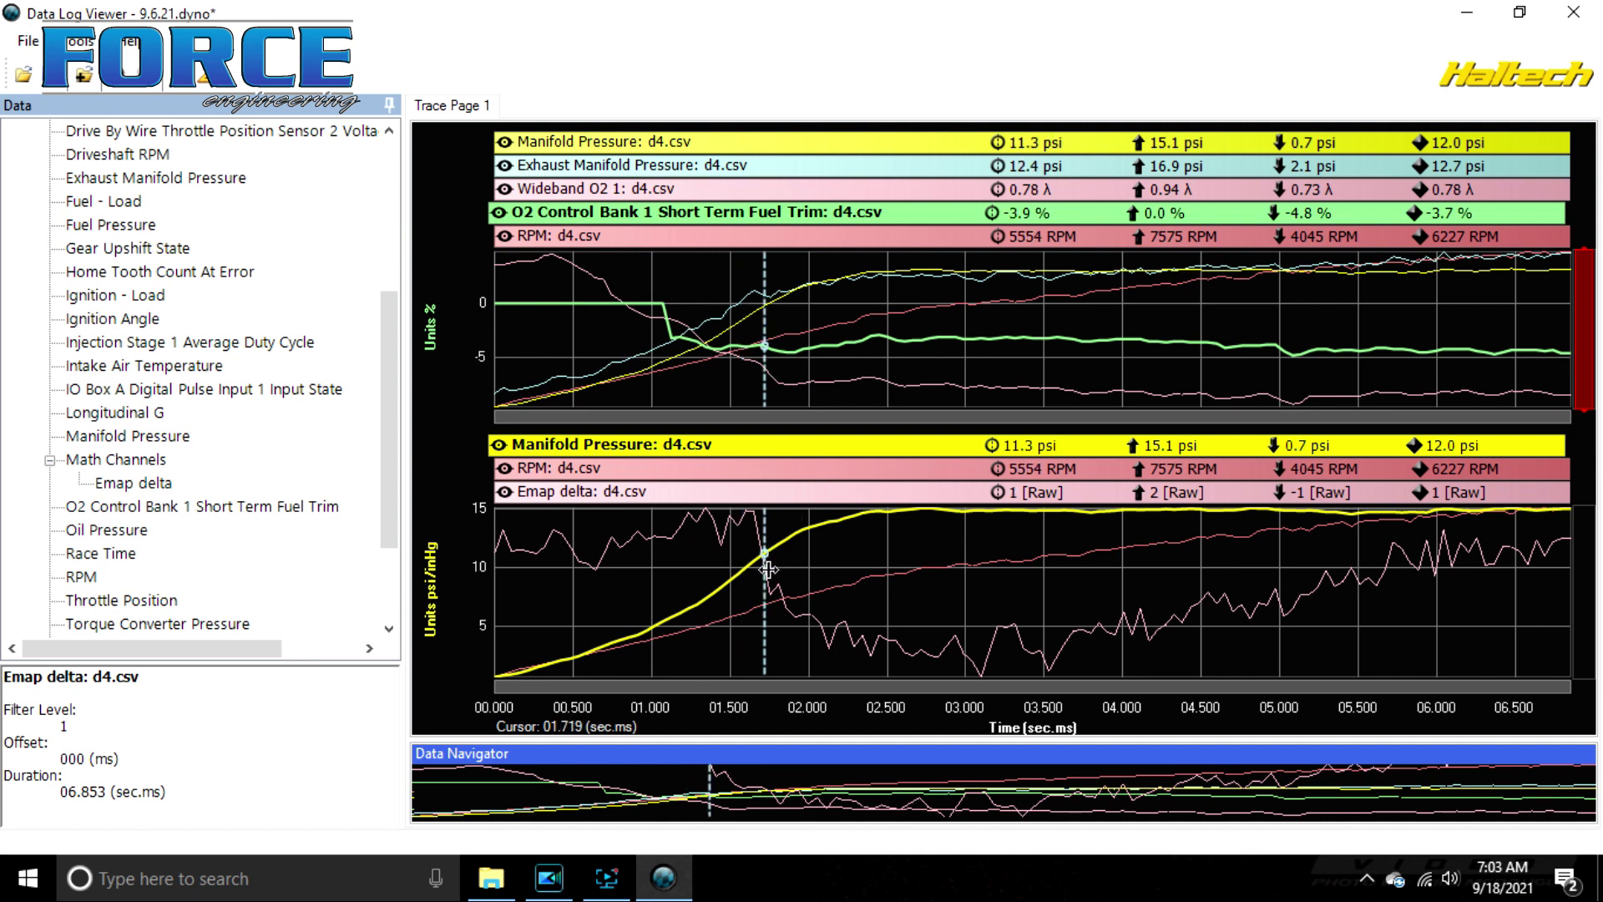
pyautogui.click(812, 552)
pyautogui.click(858, 581)
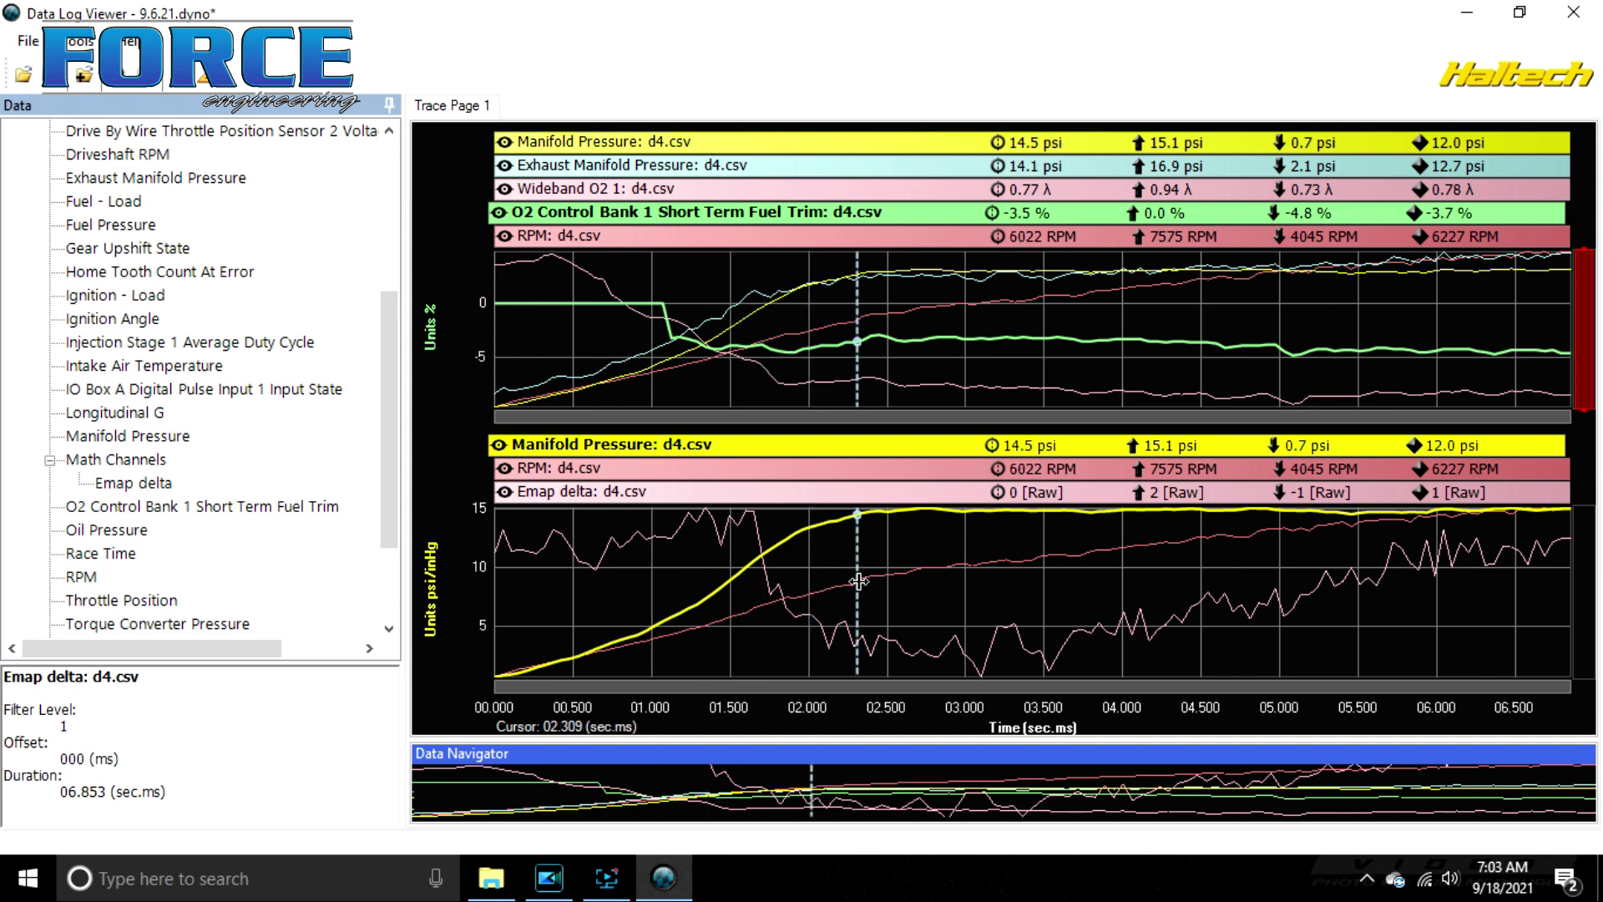
pyautogui.click(911, 610)
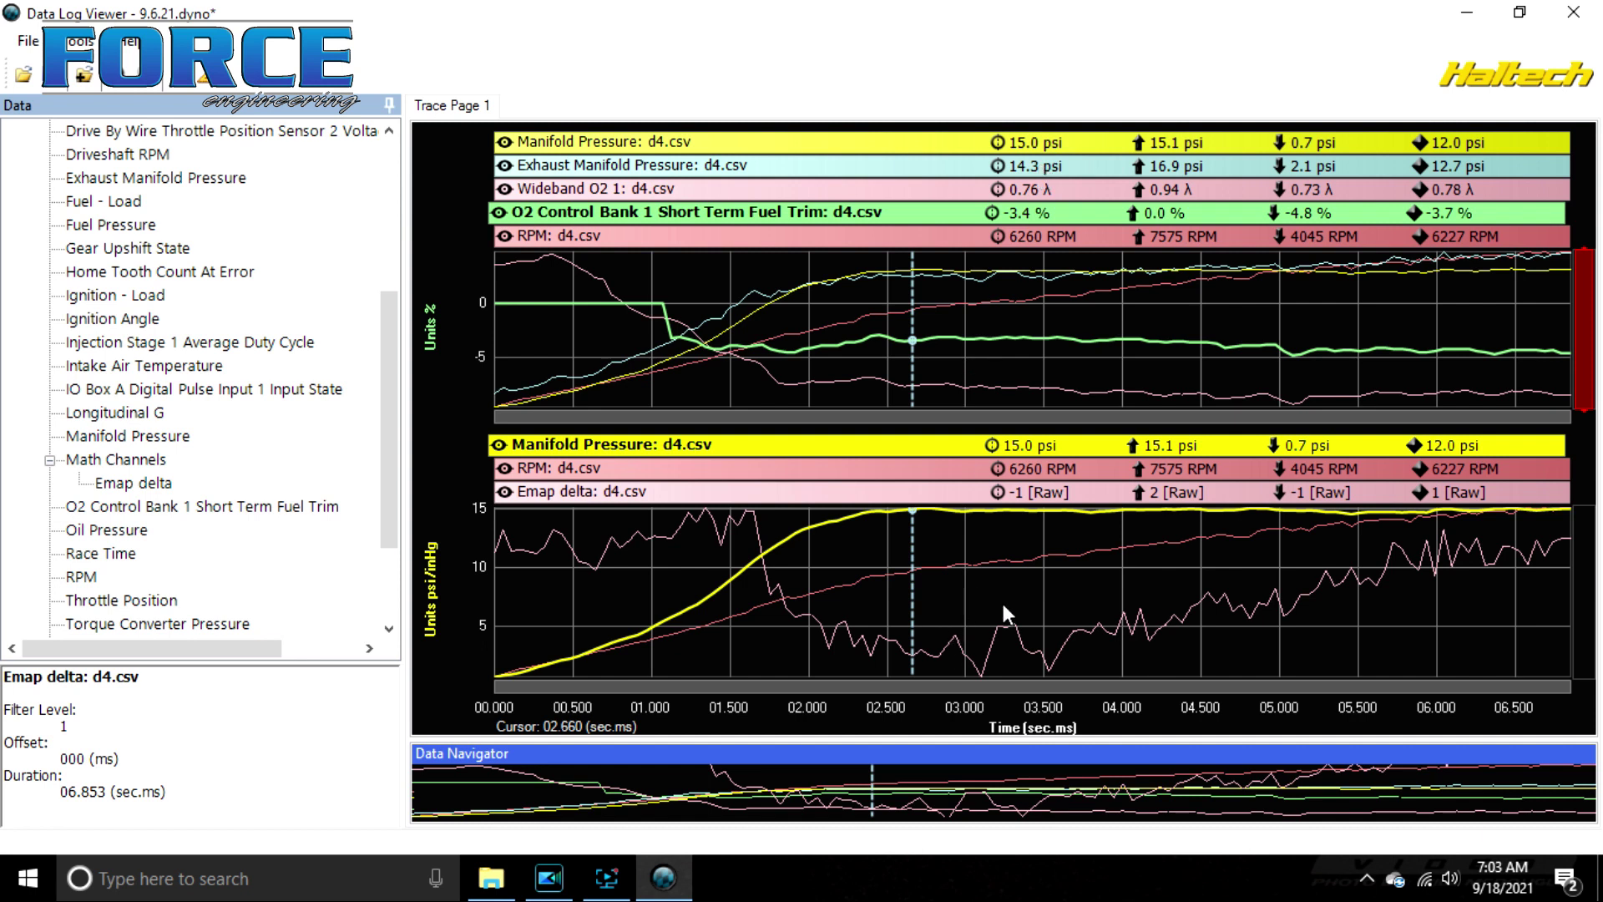
# Examine Emap delta against manifold pressure and RPM up to about 6.6 seconds and again near 2.9 seconds
pyautogui.moveTo(1004, 603); pyautogui.dragTo(1403, 596)
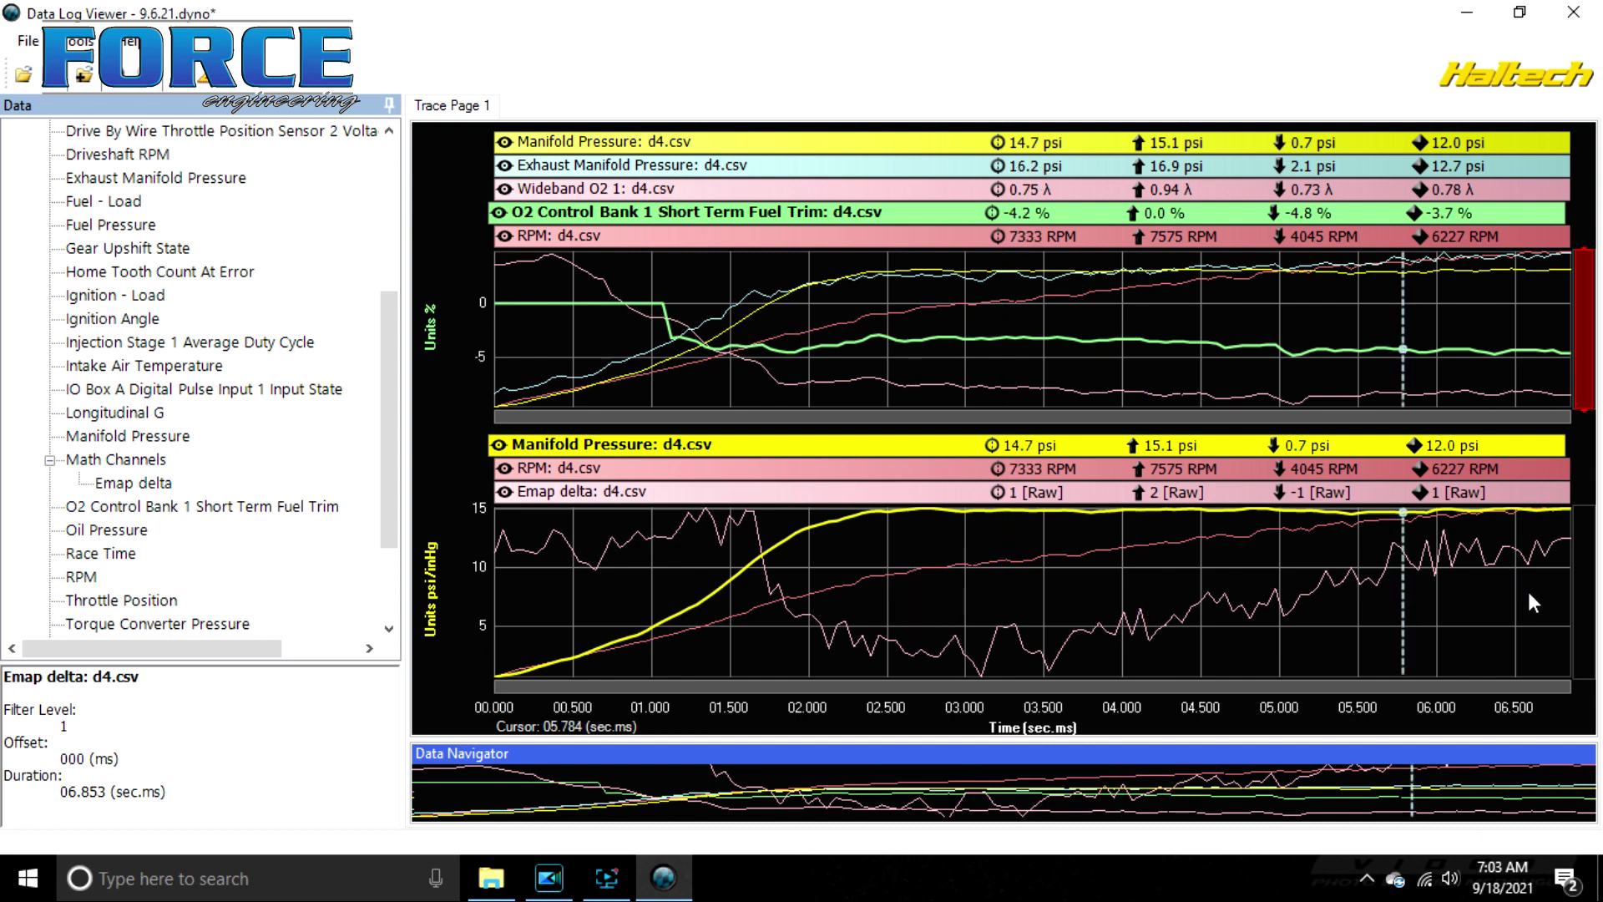
pyautogui.click(1529, 592)
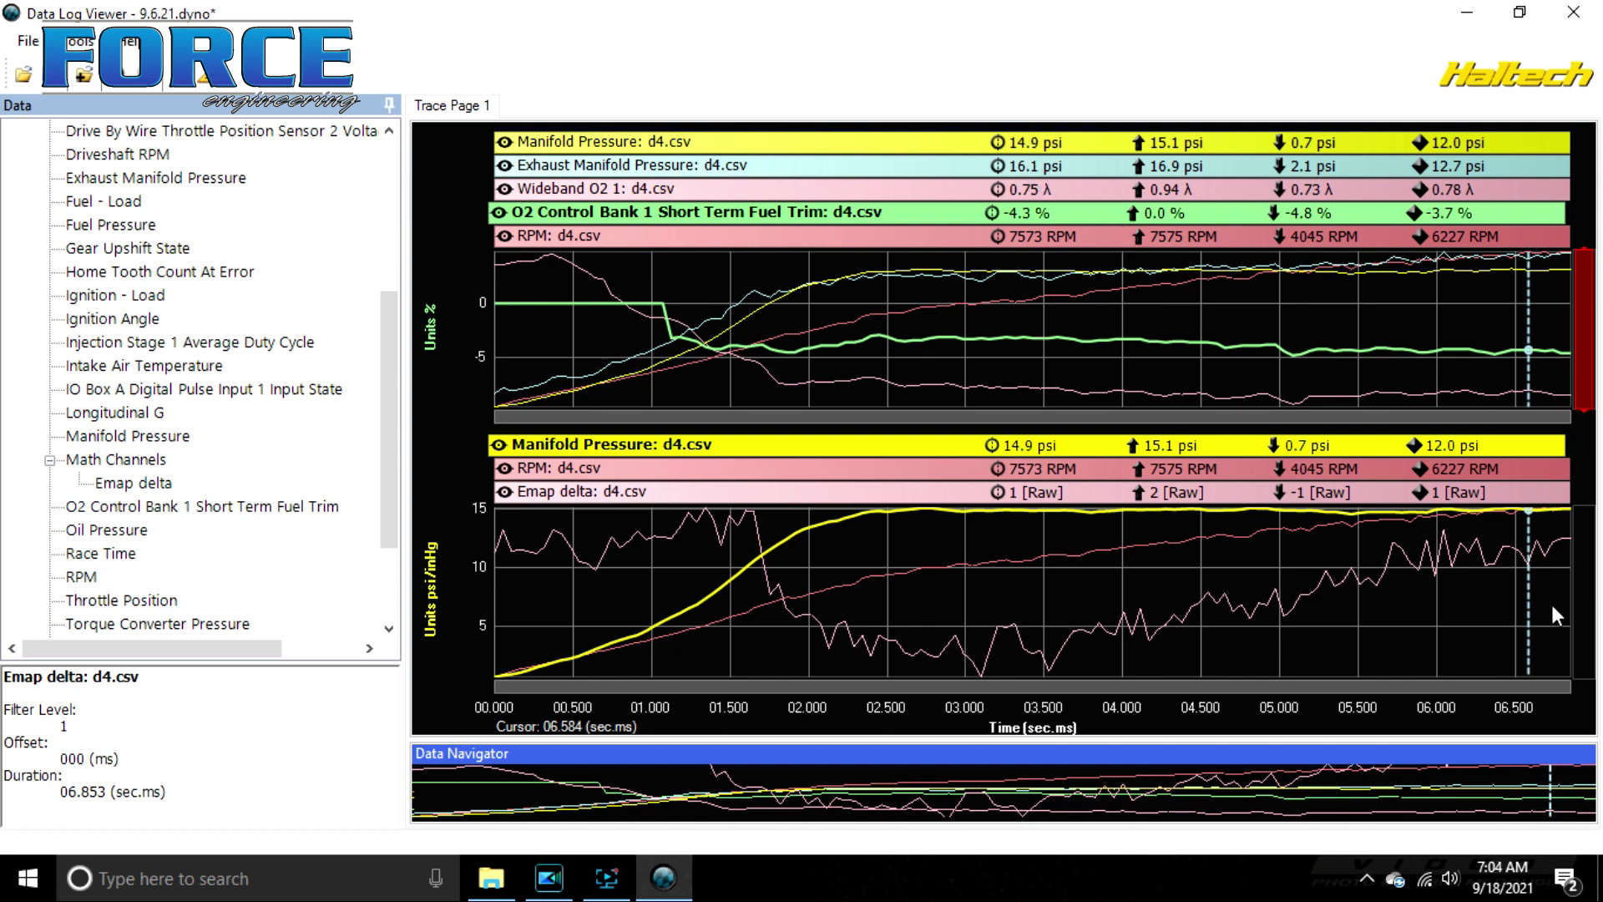
pyautogui.click(1315, 611)
pyautogui.click(946, 625)
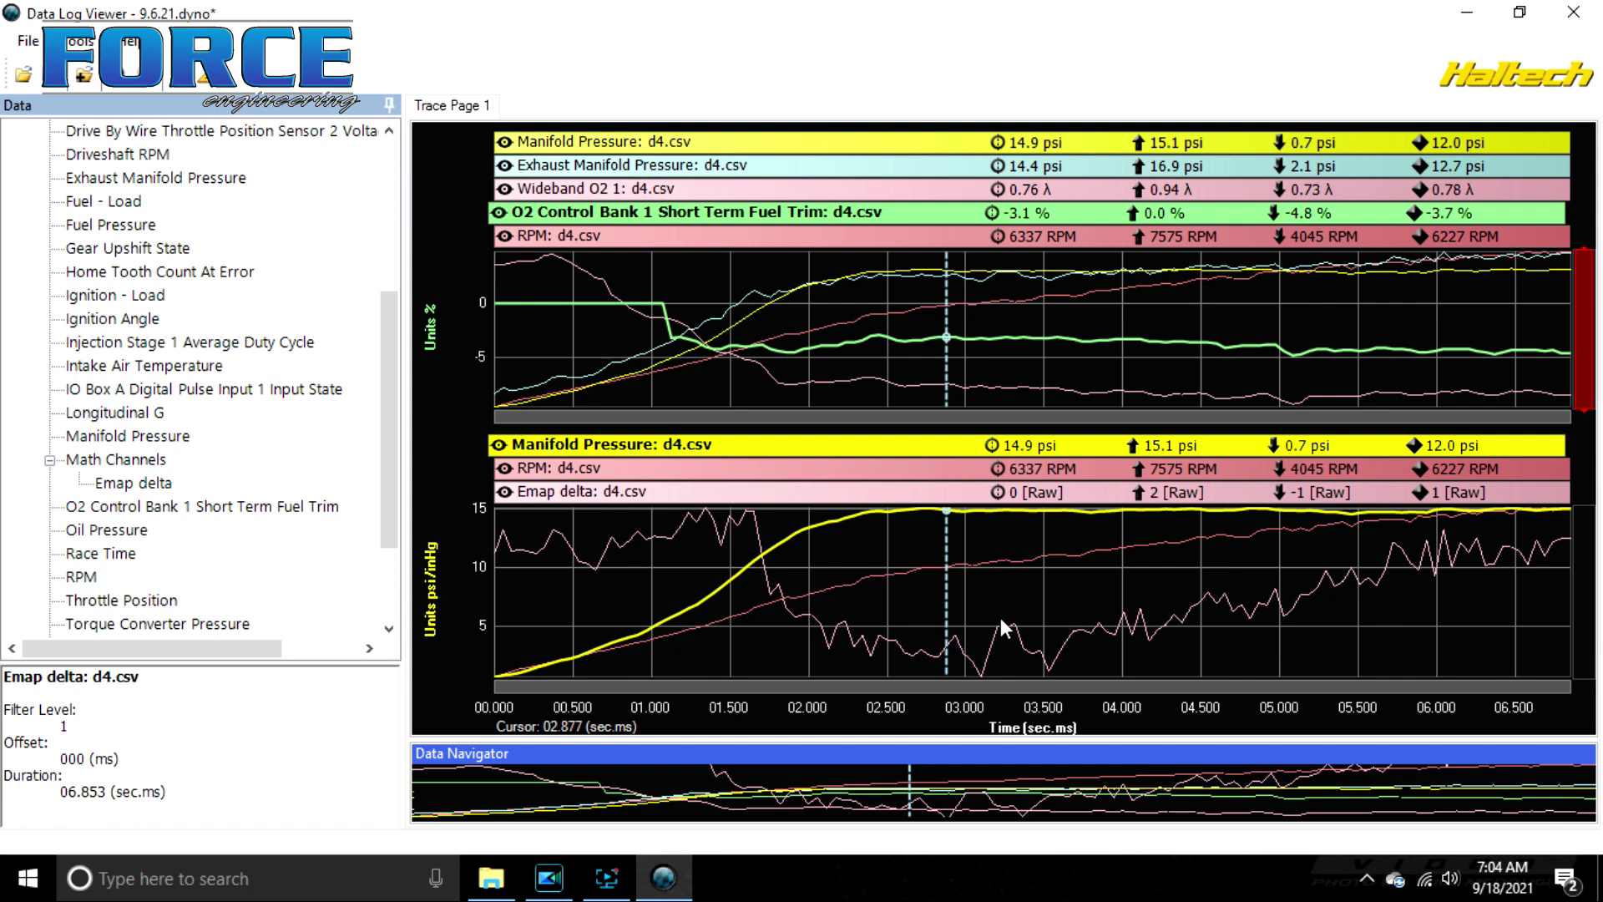
# Compare Emap delta with manifold pressure and RPM at about 4.4 and 6.3 seconds, and at several points between 2.5 and 3.1 seconds
pyautogui.click(1189, 626)
pyautogui.click(1482, 609)
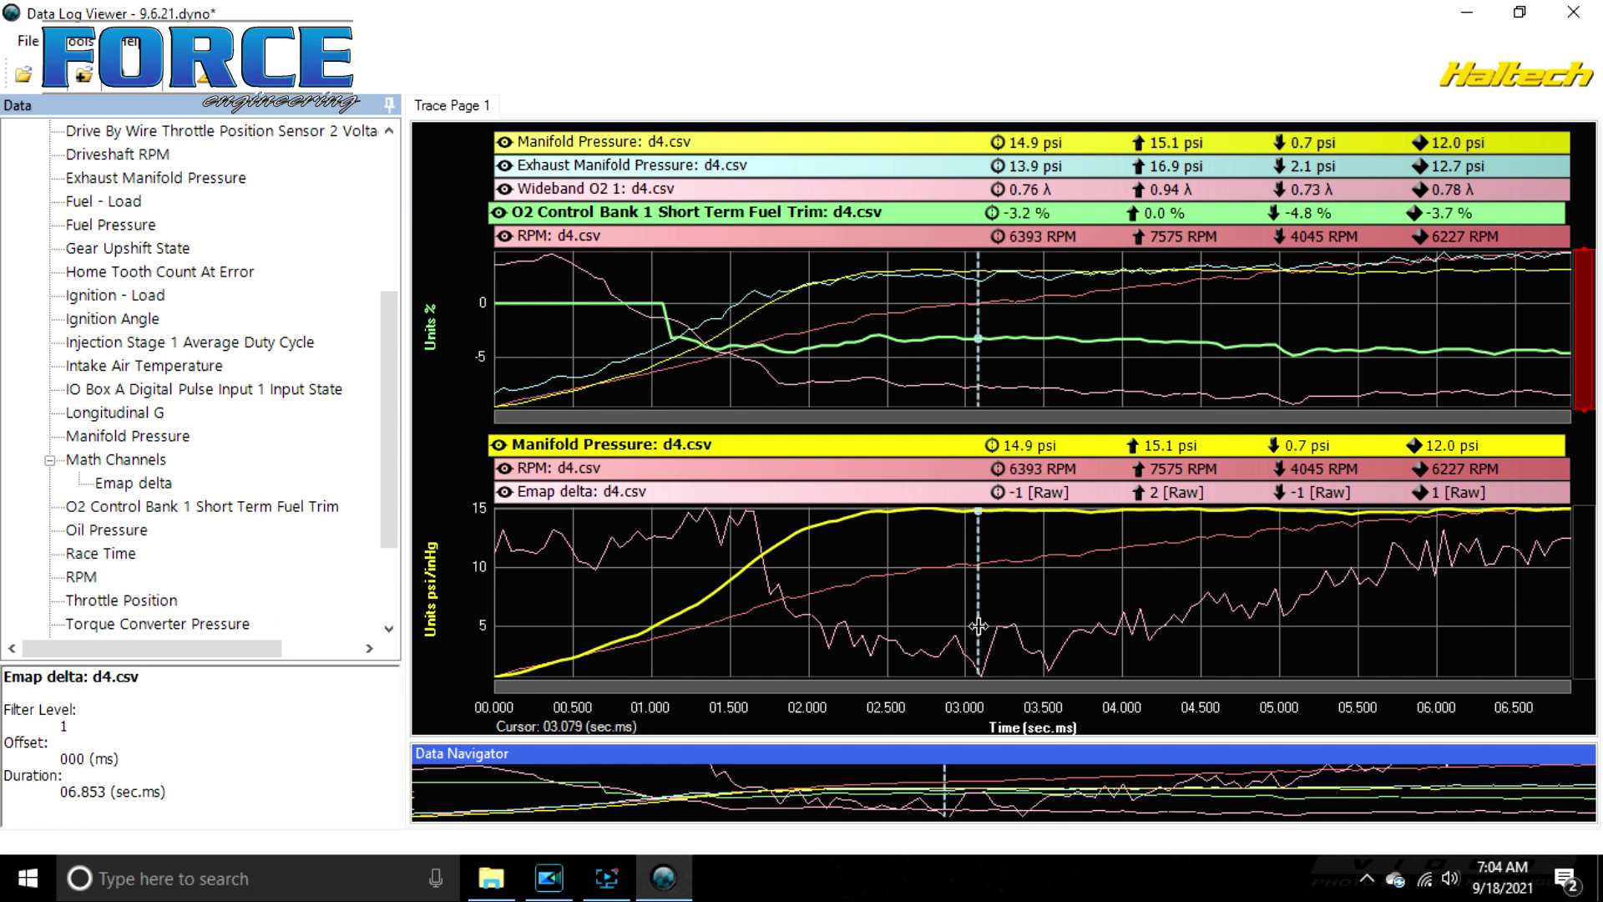
pyautogui.click(885, 618)
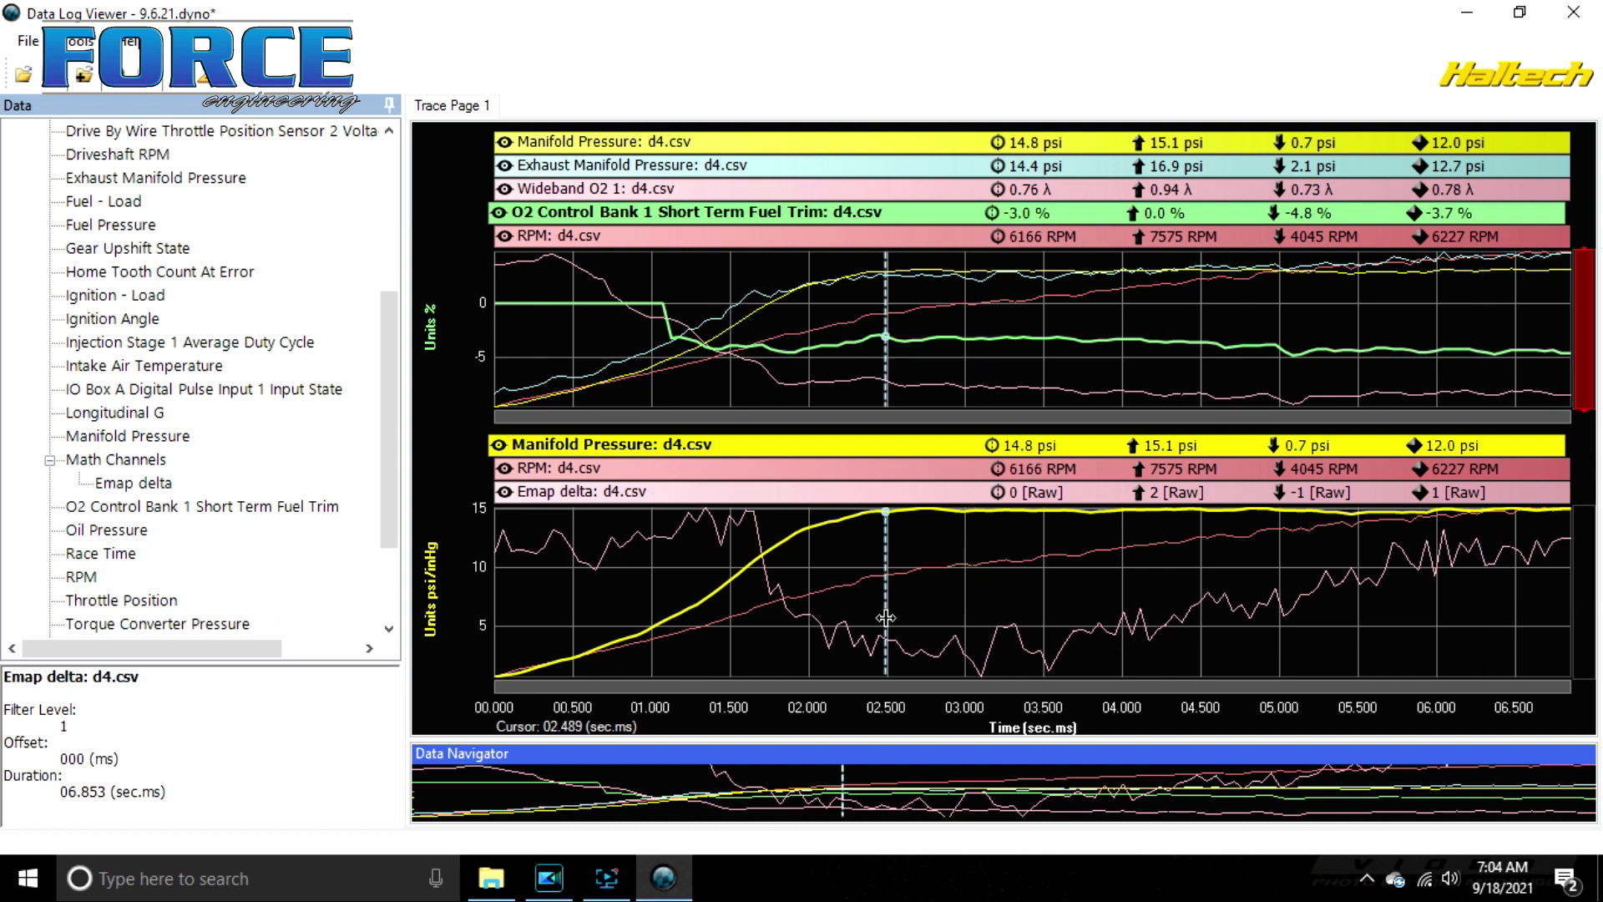
pyautogui.click(969, 616)
pyautogui.click(983, 636)
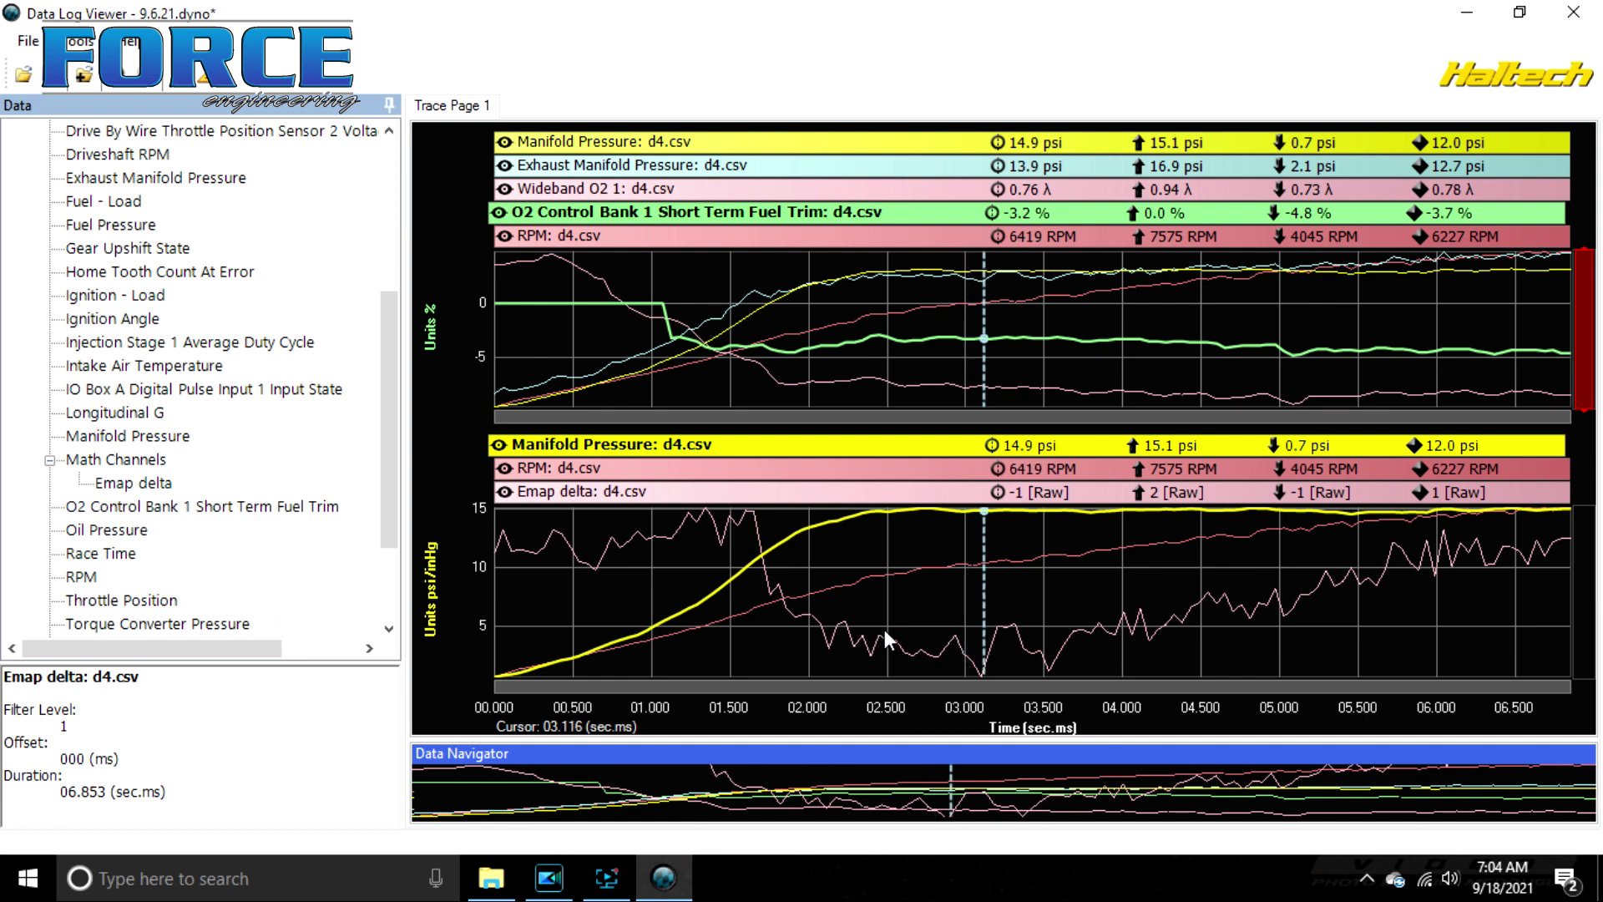
pyautogui.click(926, 618)
pyautogui.click(942, 619)
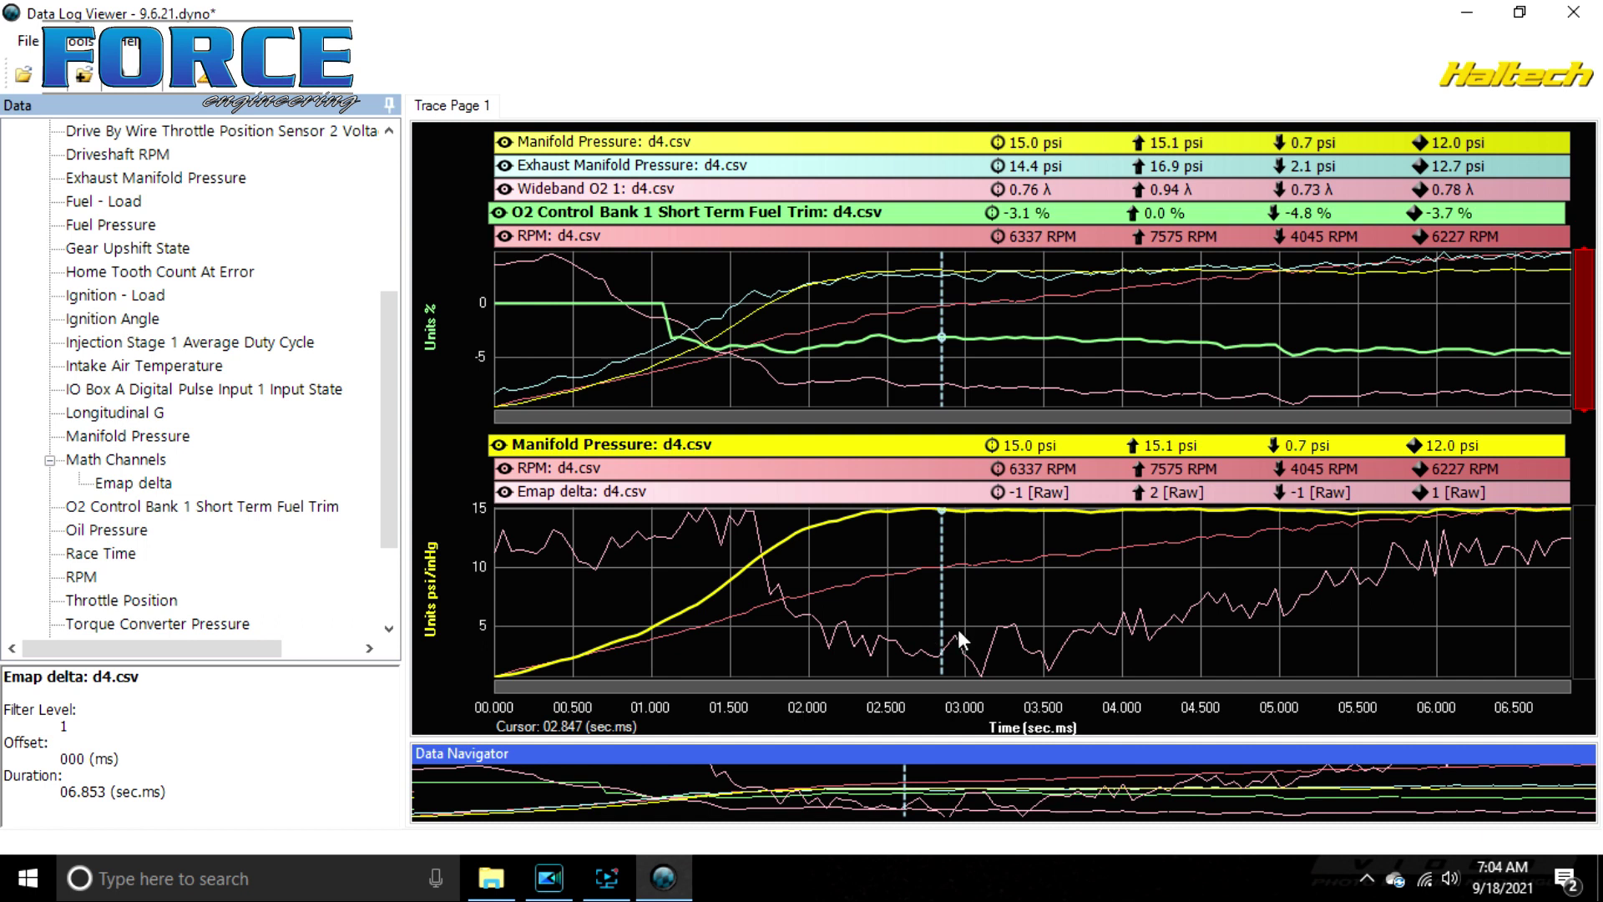
# Trace Emap delta against RPM and manifold pressure from about 3.4 to 6.7 seconds of the d4 log
pyautogui.click(1028, 609)
pyautogui.click(1119, 611)
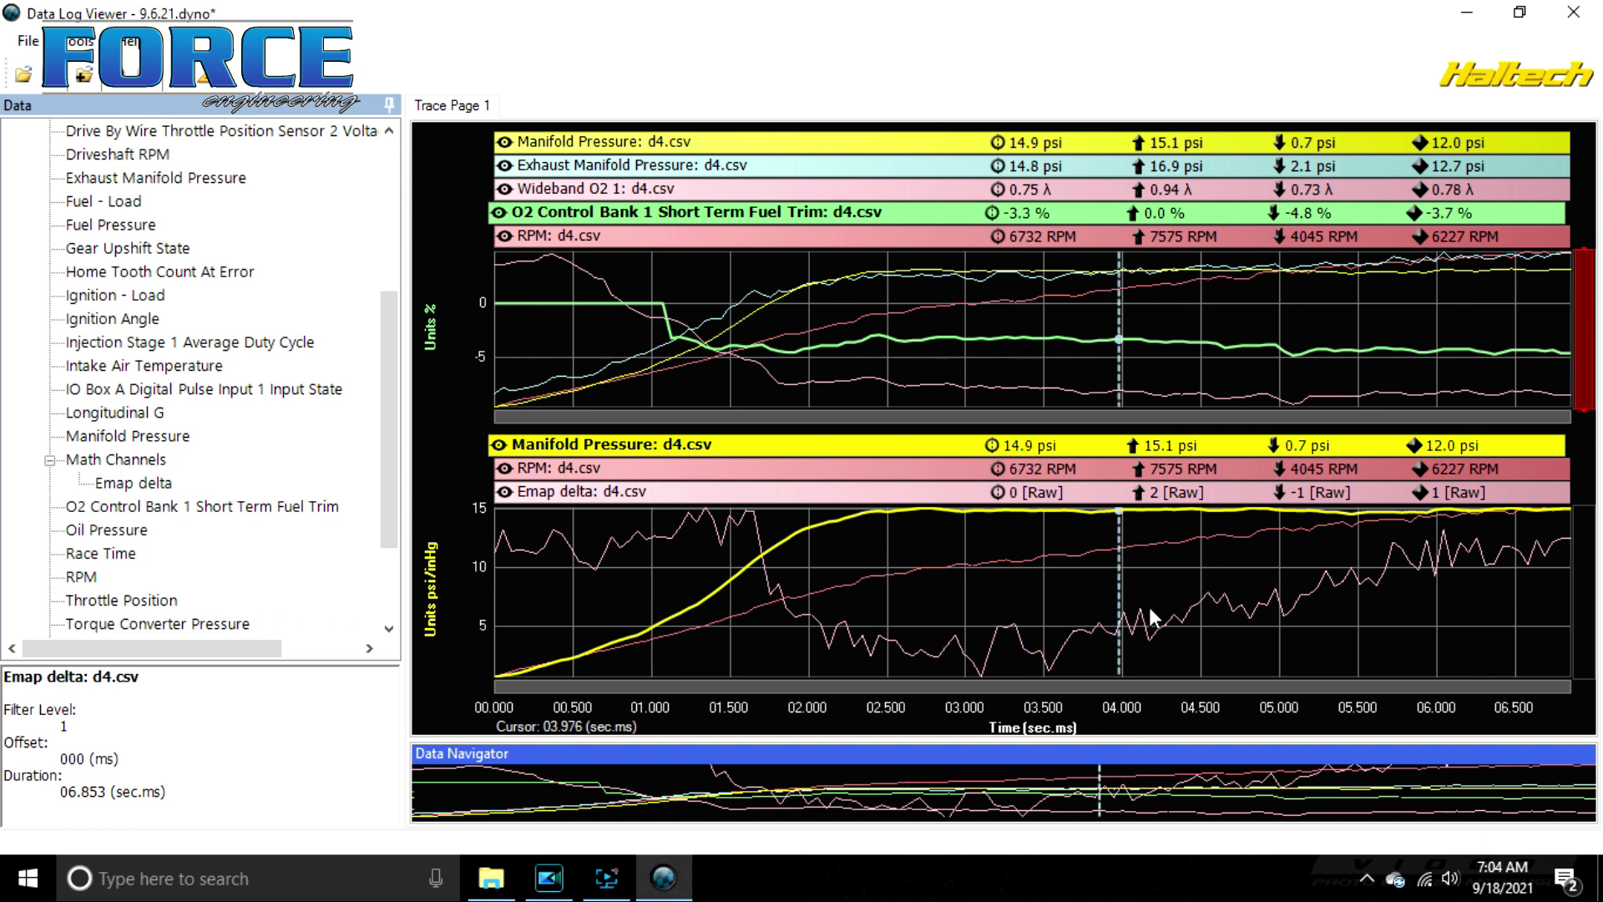
pyautogui.click(1150, 604)
pyautogui.click(1204, 600)
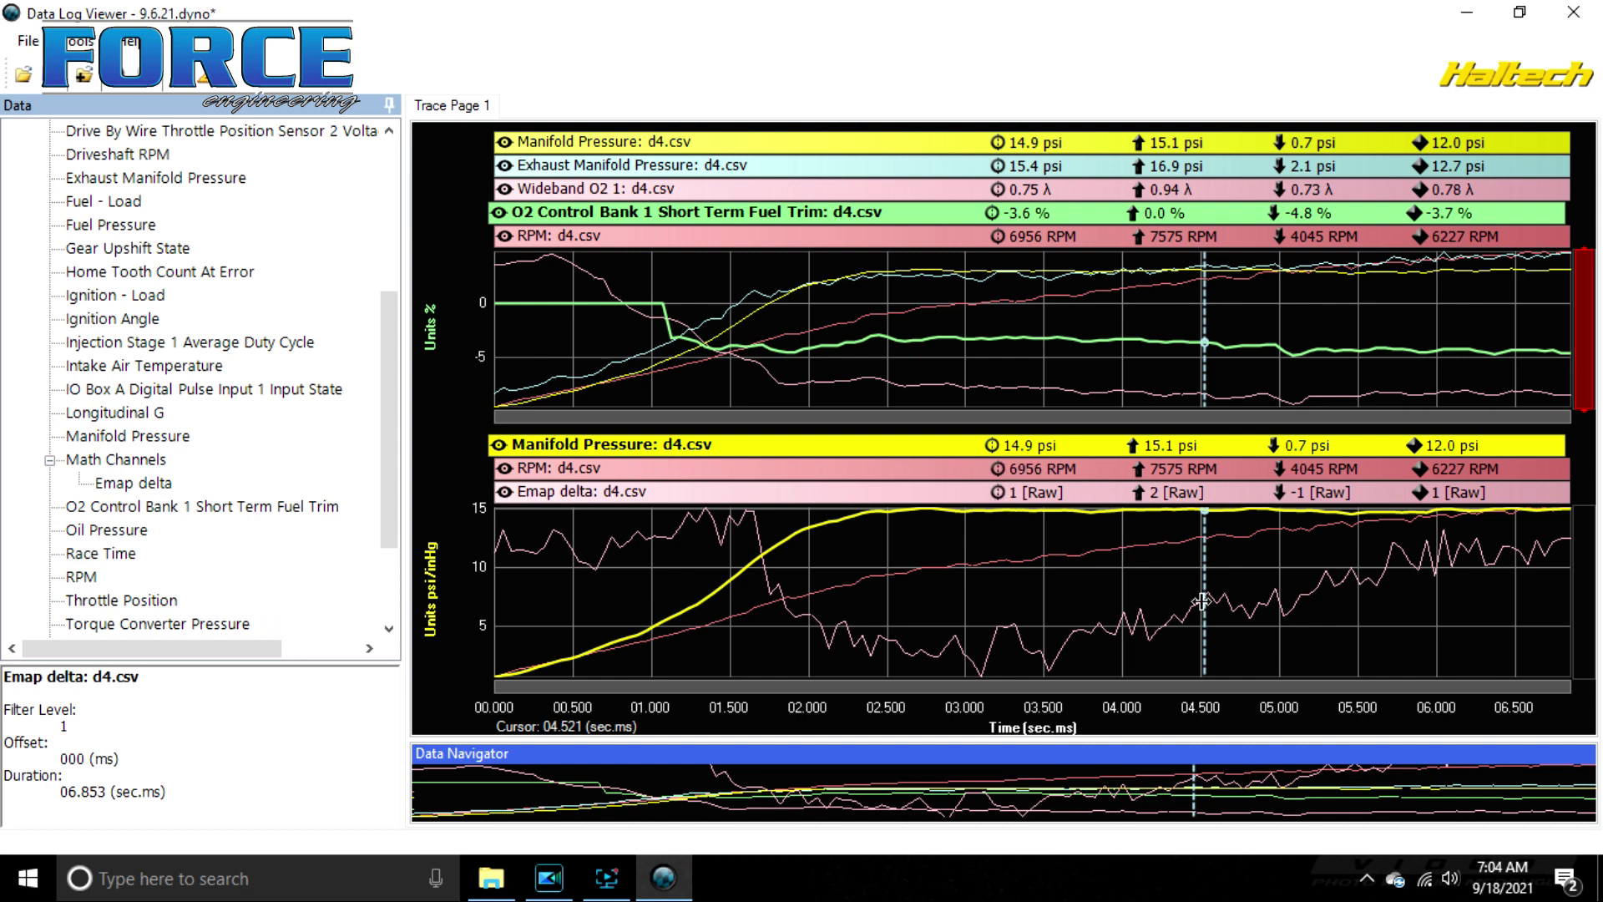
pyautogui.click(1552, 572)
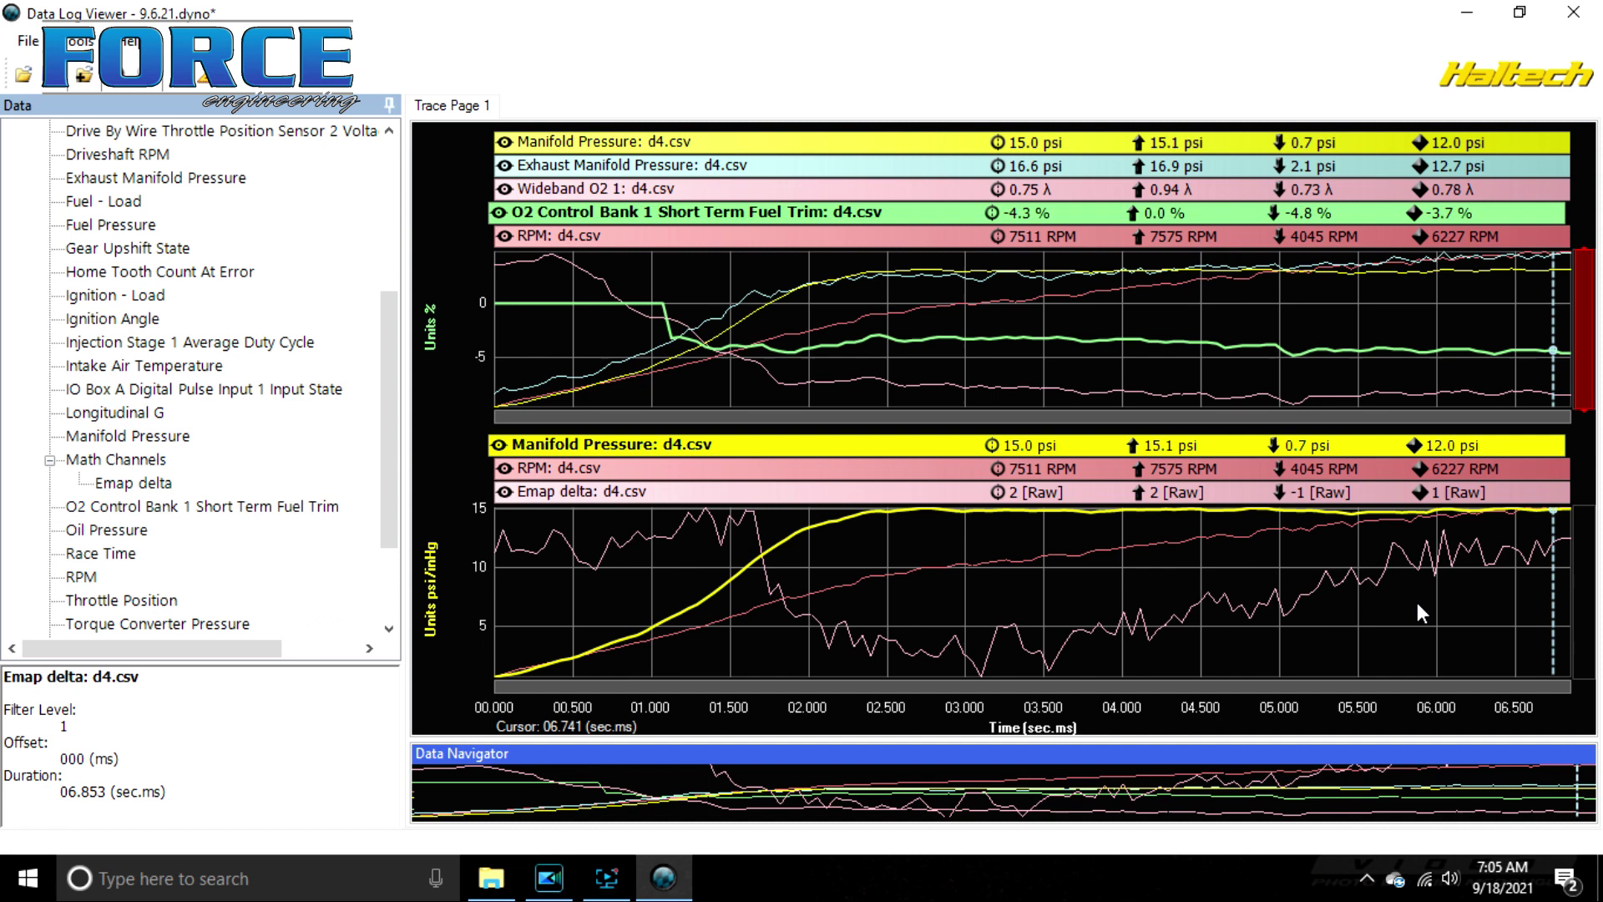
# Compare exhaust manifold pressure with manifold pressure and RPM across the full-boost section, from about 2.6 to 6.6 seconds
pyautogui.click(908, 359)
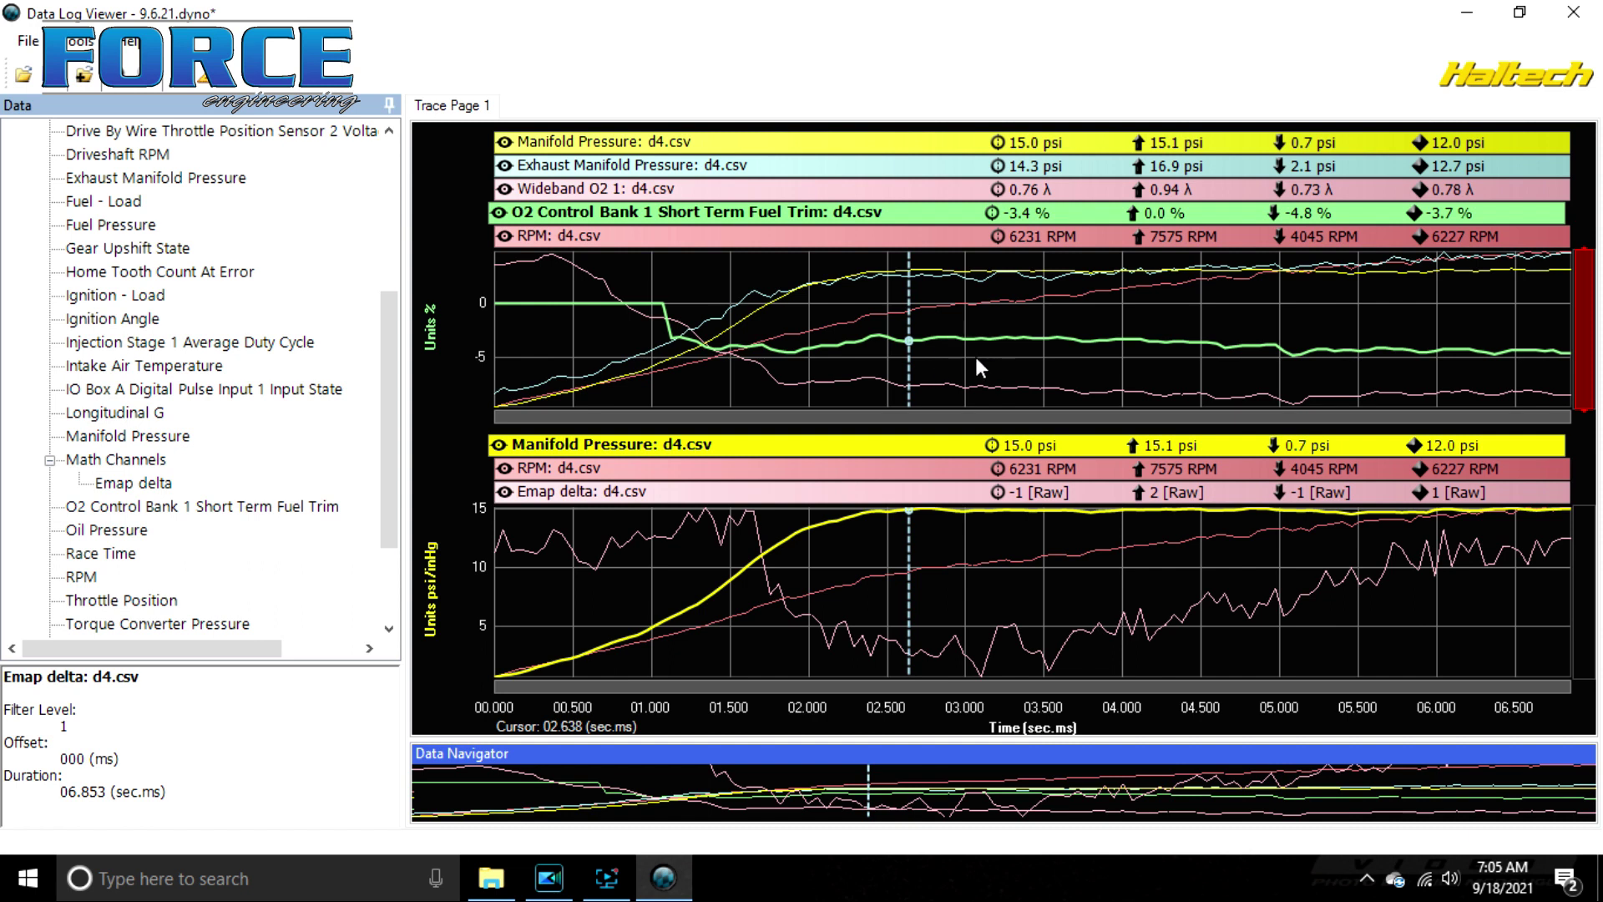
pyautogui.moveTo(975, 353); pyautogui.dragTo(1347, 364)
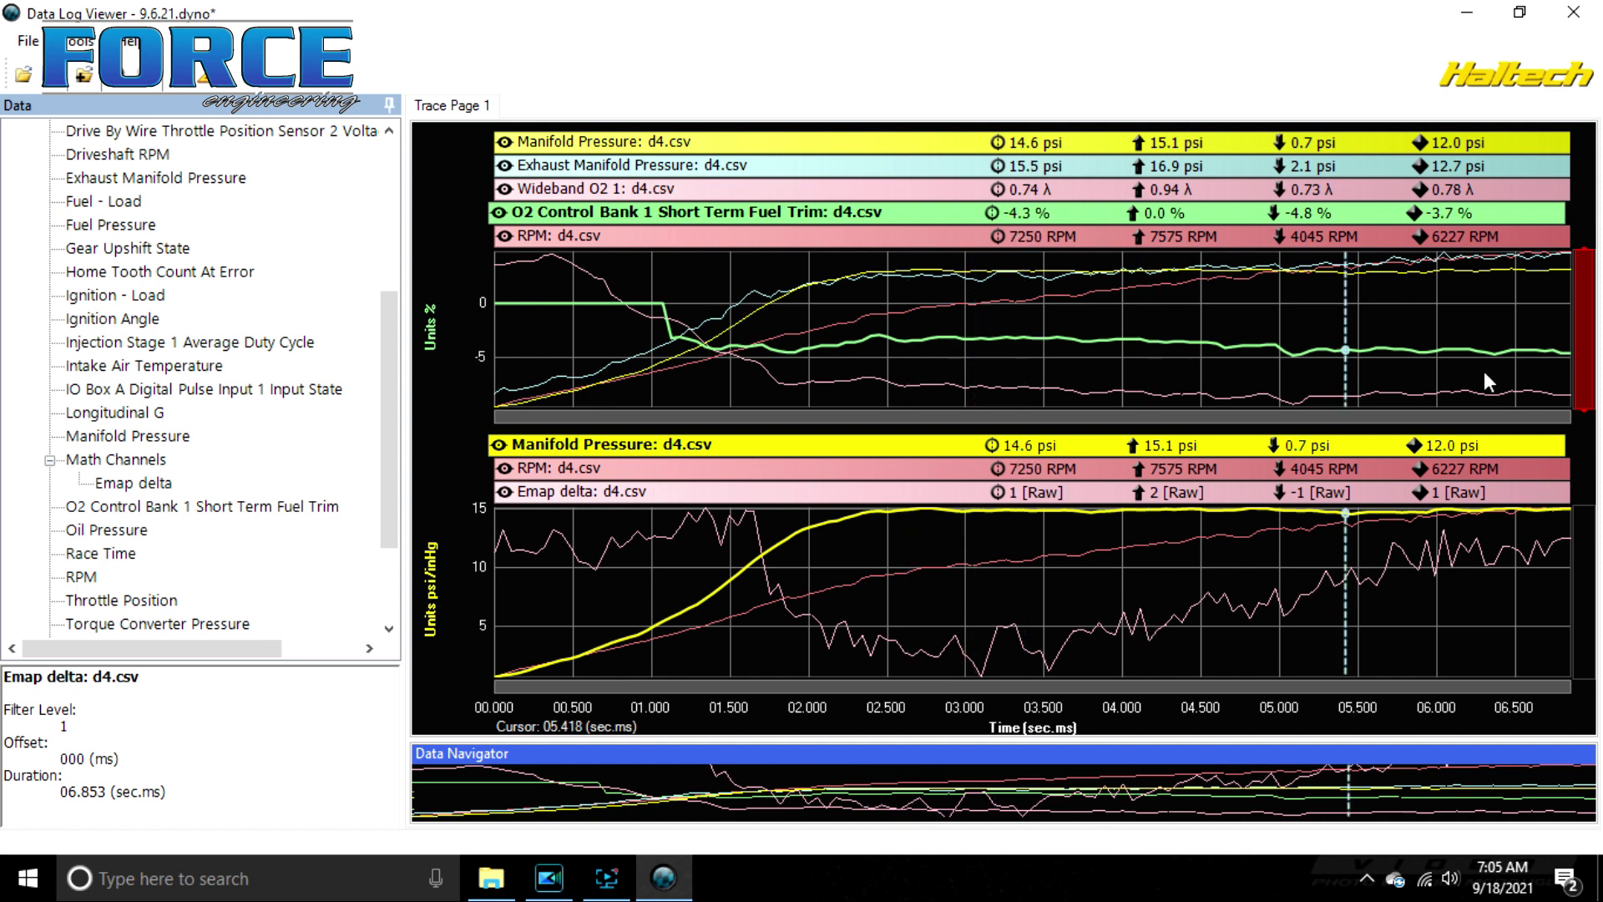
pyautogui.moveTo(1484, 373); pyautogui.dragTo(1531, 364)
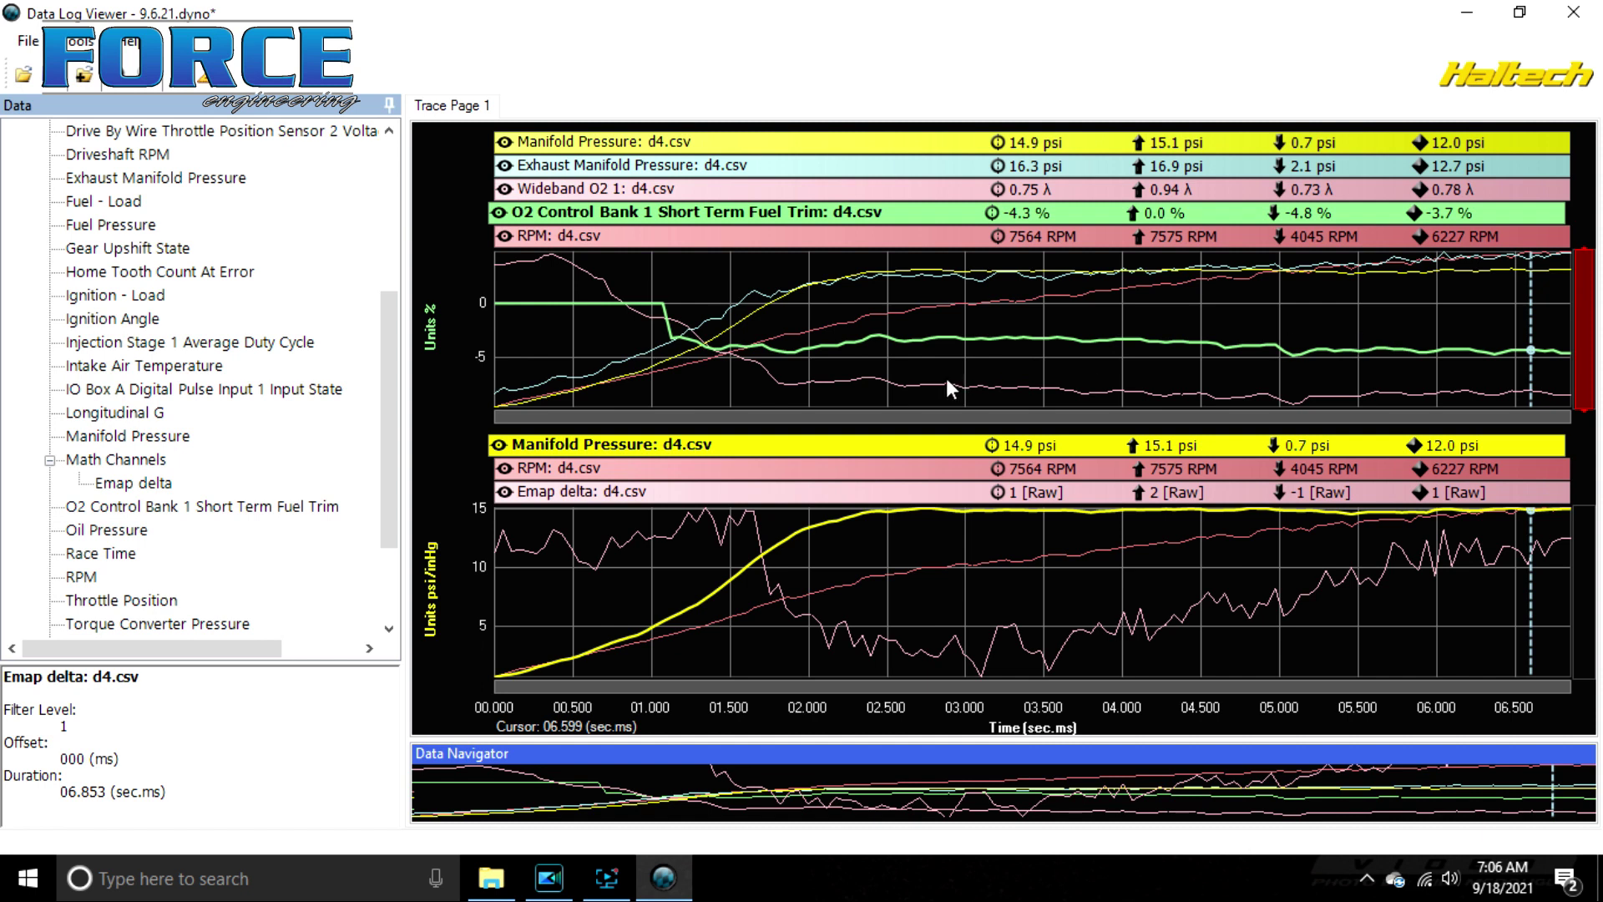
pyautogui.moveTo(905, 369); pyautogui.dragTo(1108, 368)
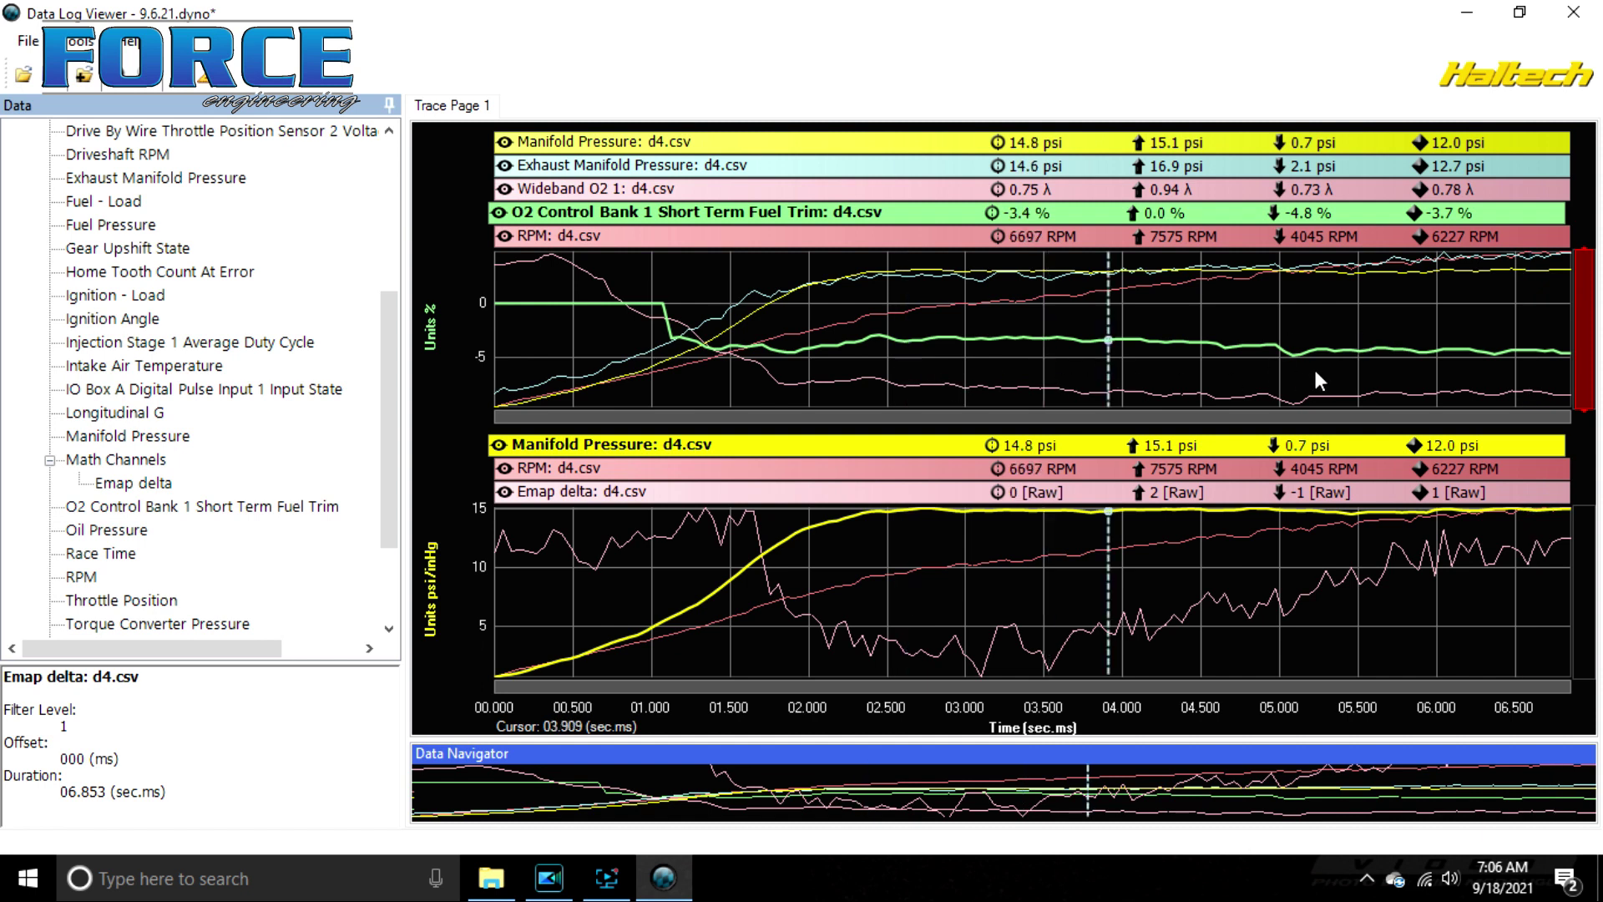
pyautogui.click(1376, 369)
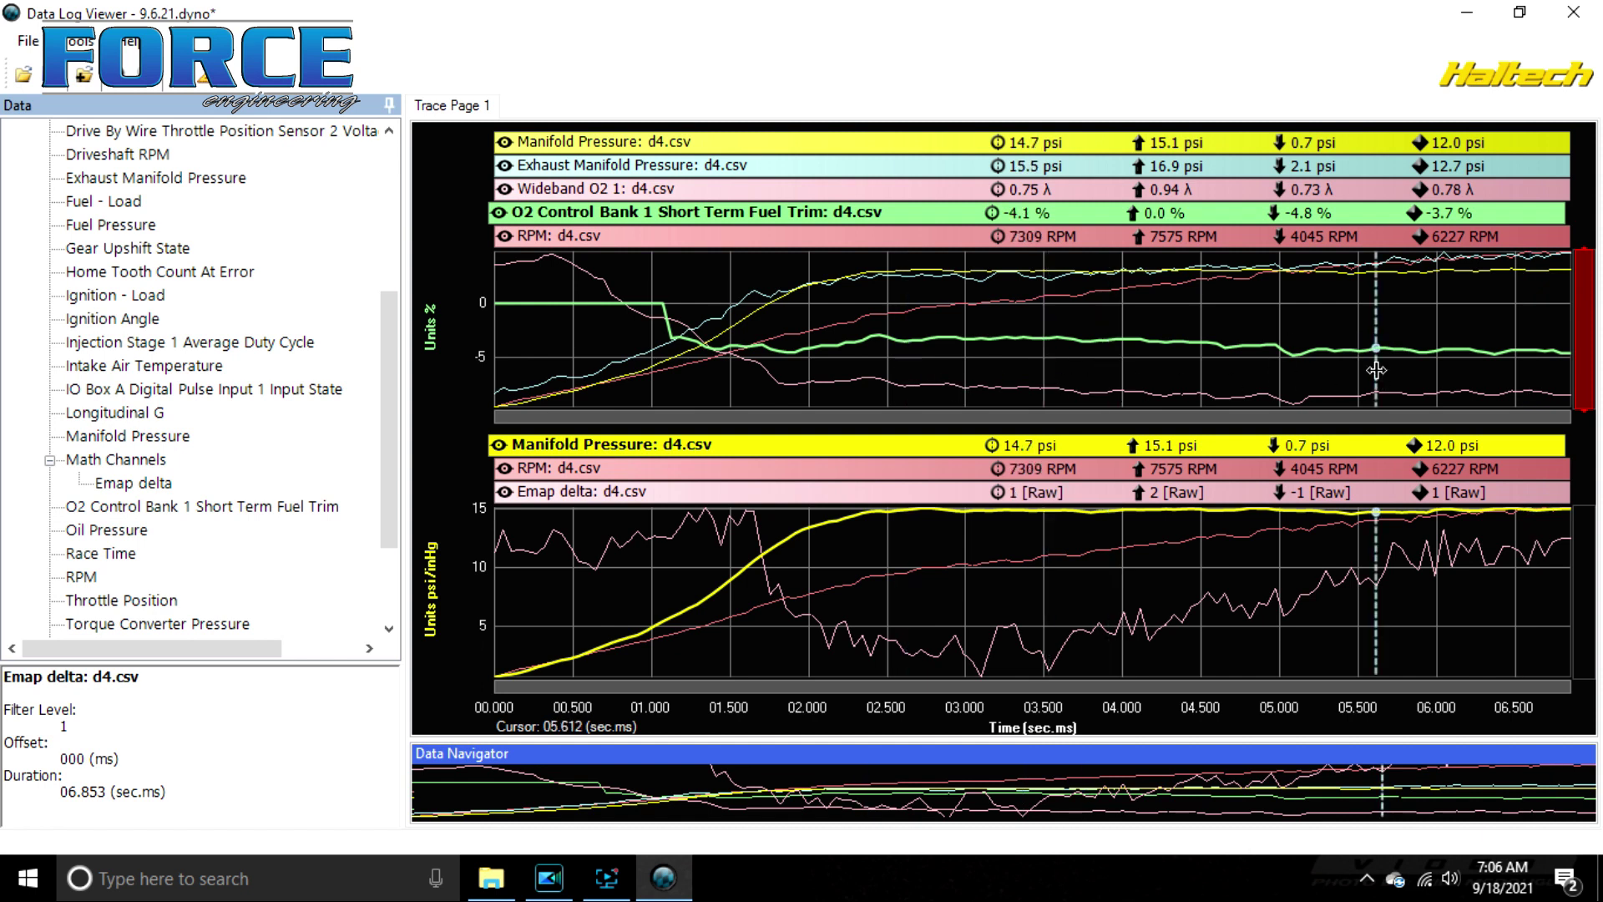
pyautogui.click(1445, 369)
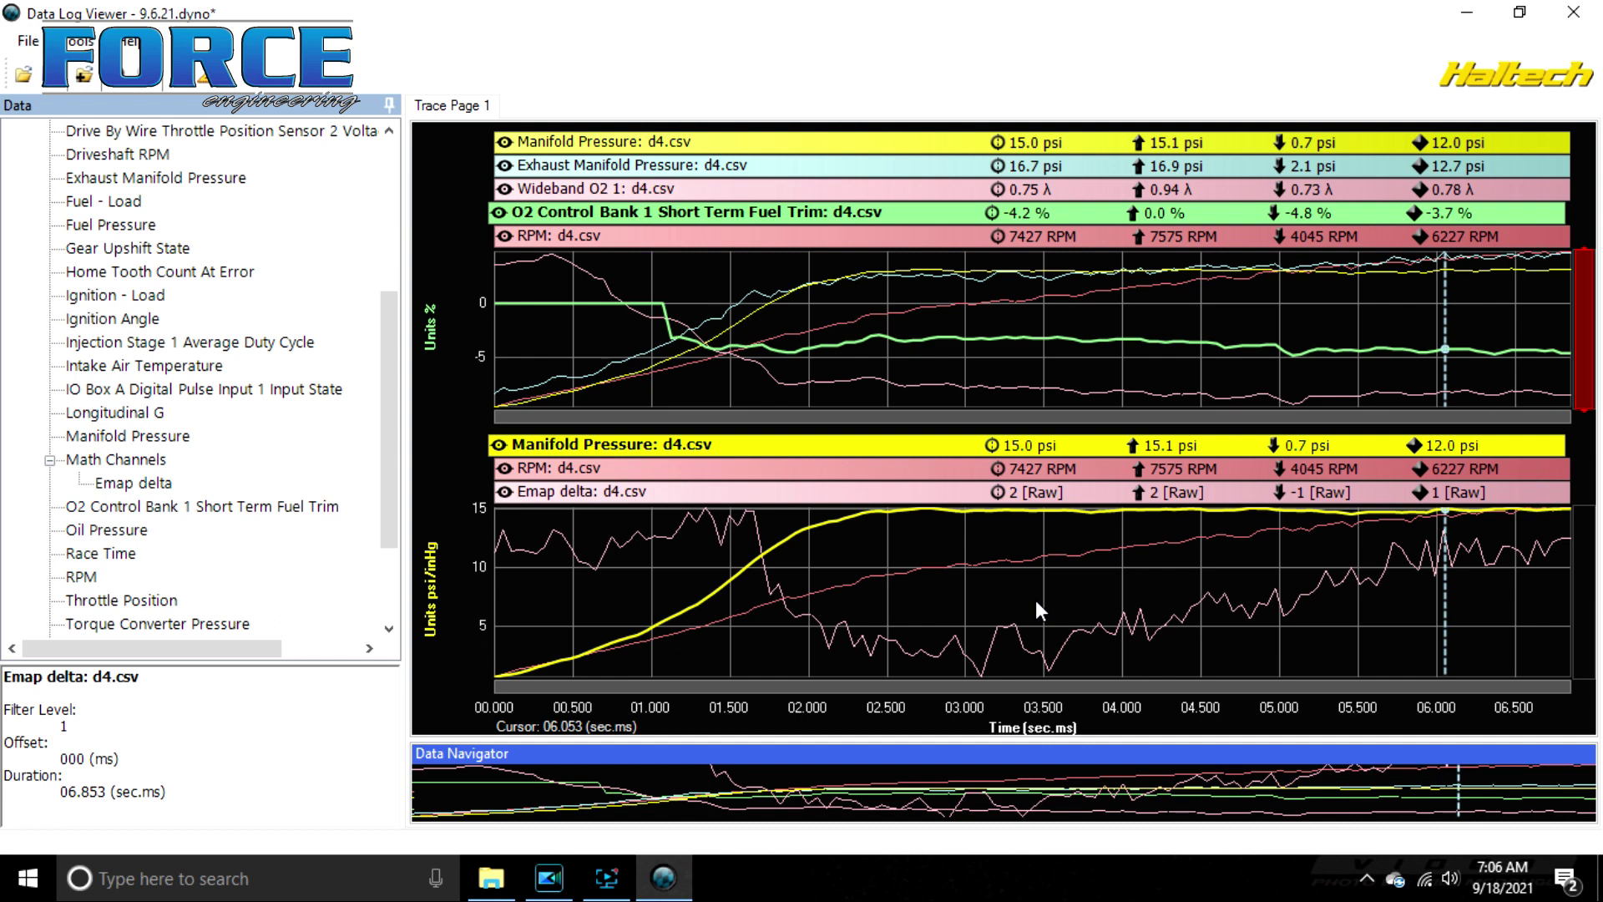
pyautogui.click(1485, 609)
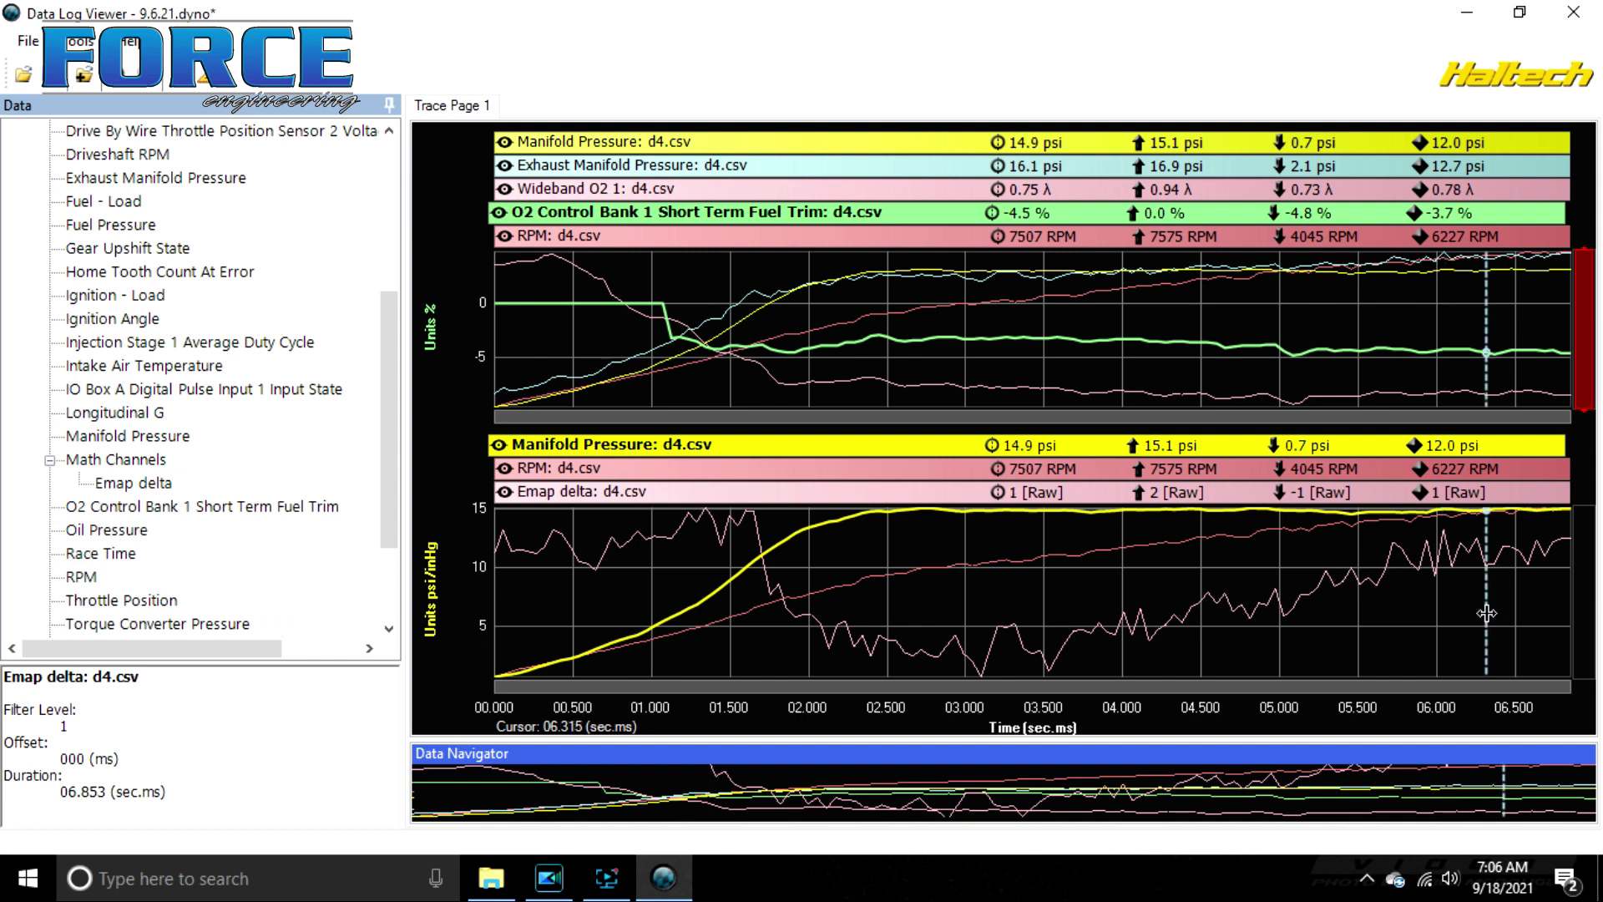
pyautogui.click(1519, 599)
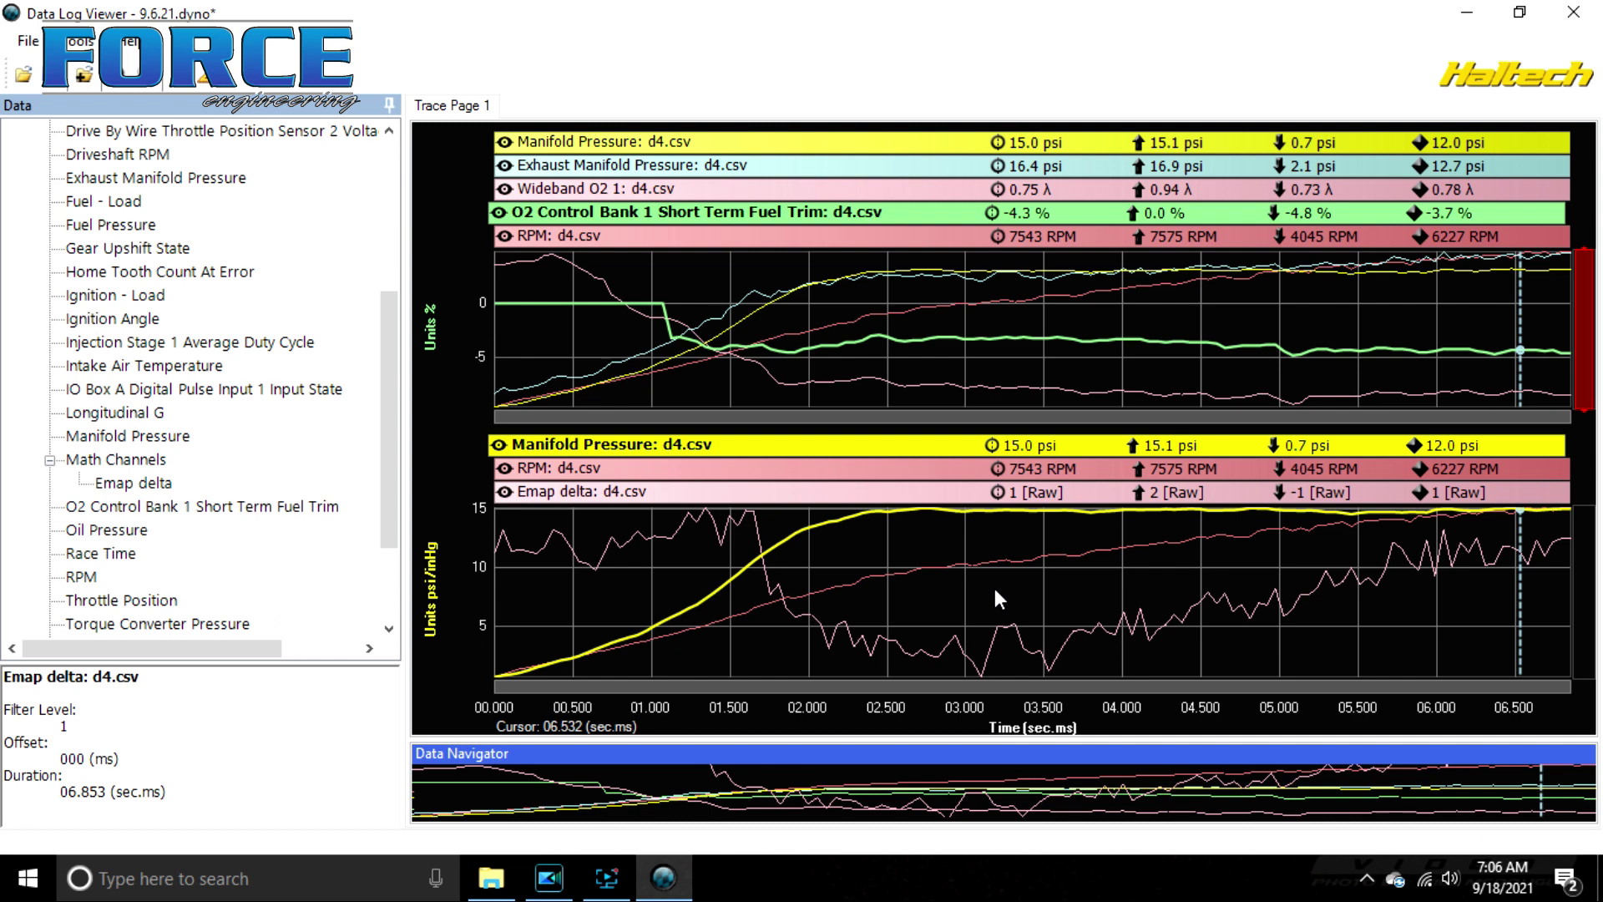
# Examine how Emap delta changes with RPM at successive points of the full-boost plateau, from about 3.3 to 6.7 seconds
pyautogui.click(1017, 576)
pyautogui.click(1081, 576)
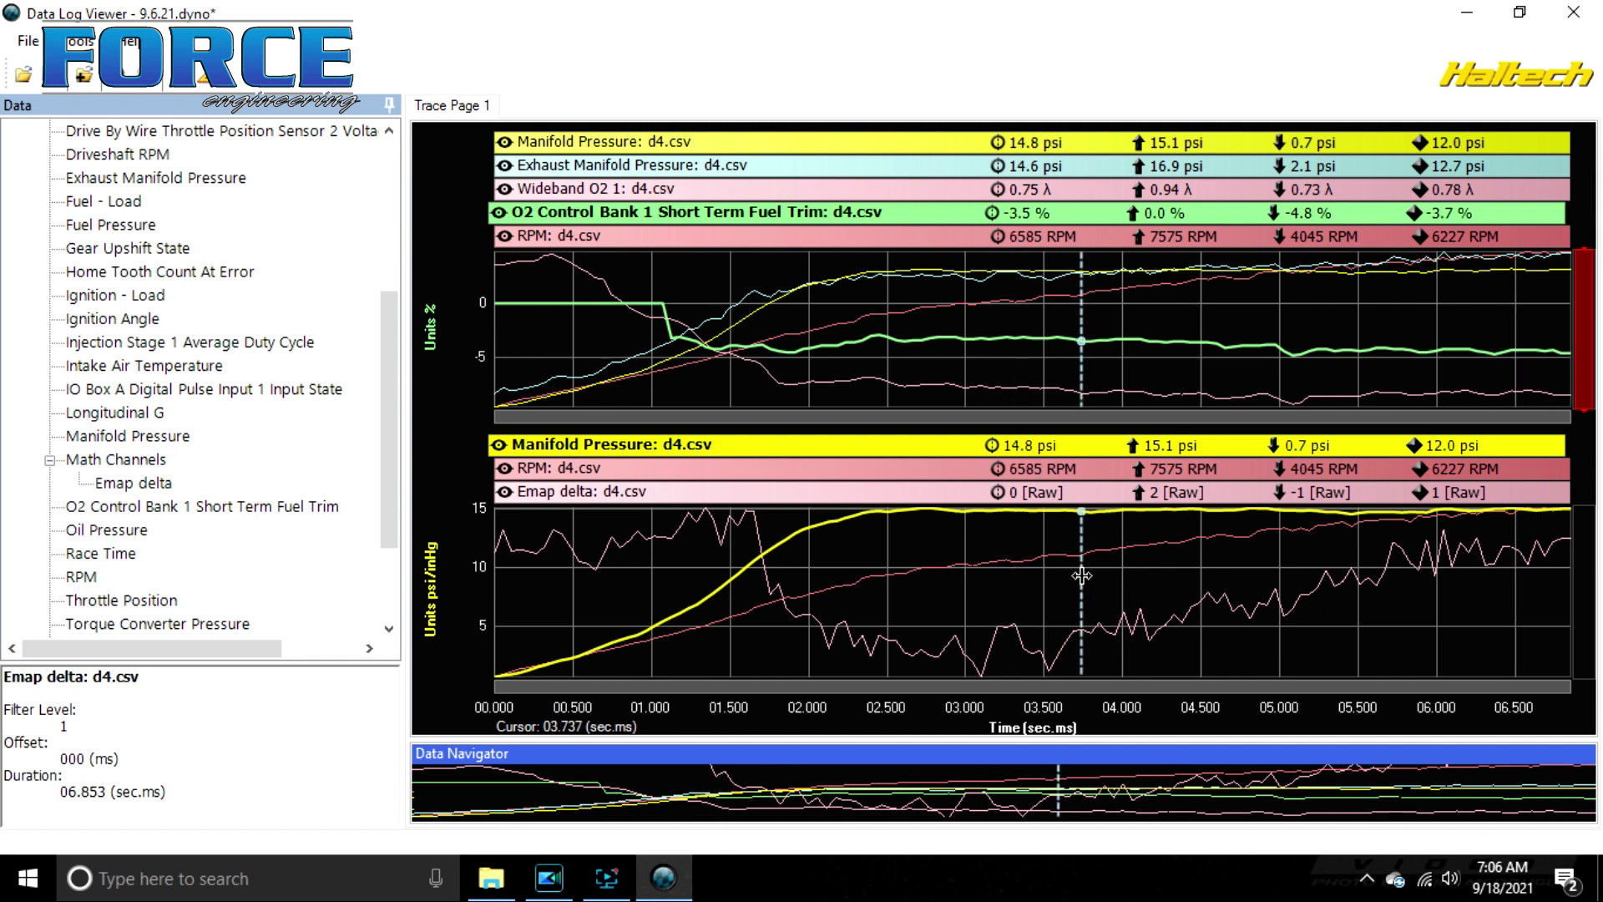
pyautogui.click(1165, 569)
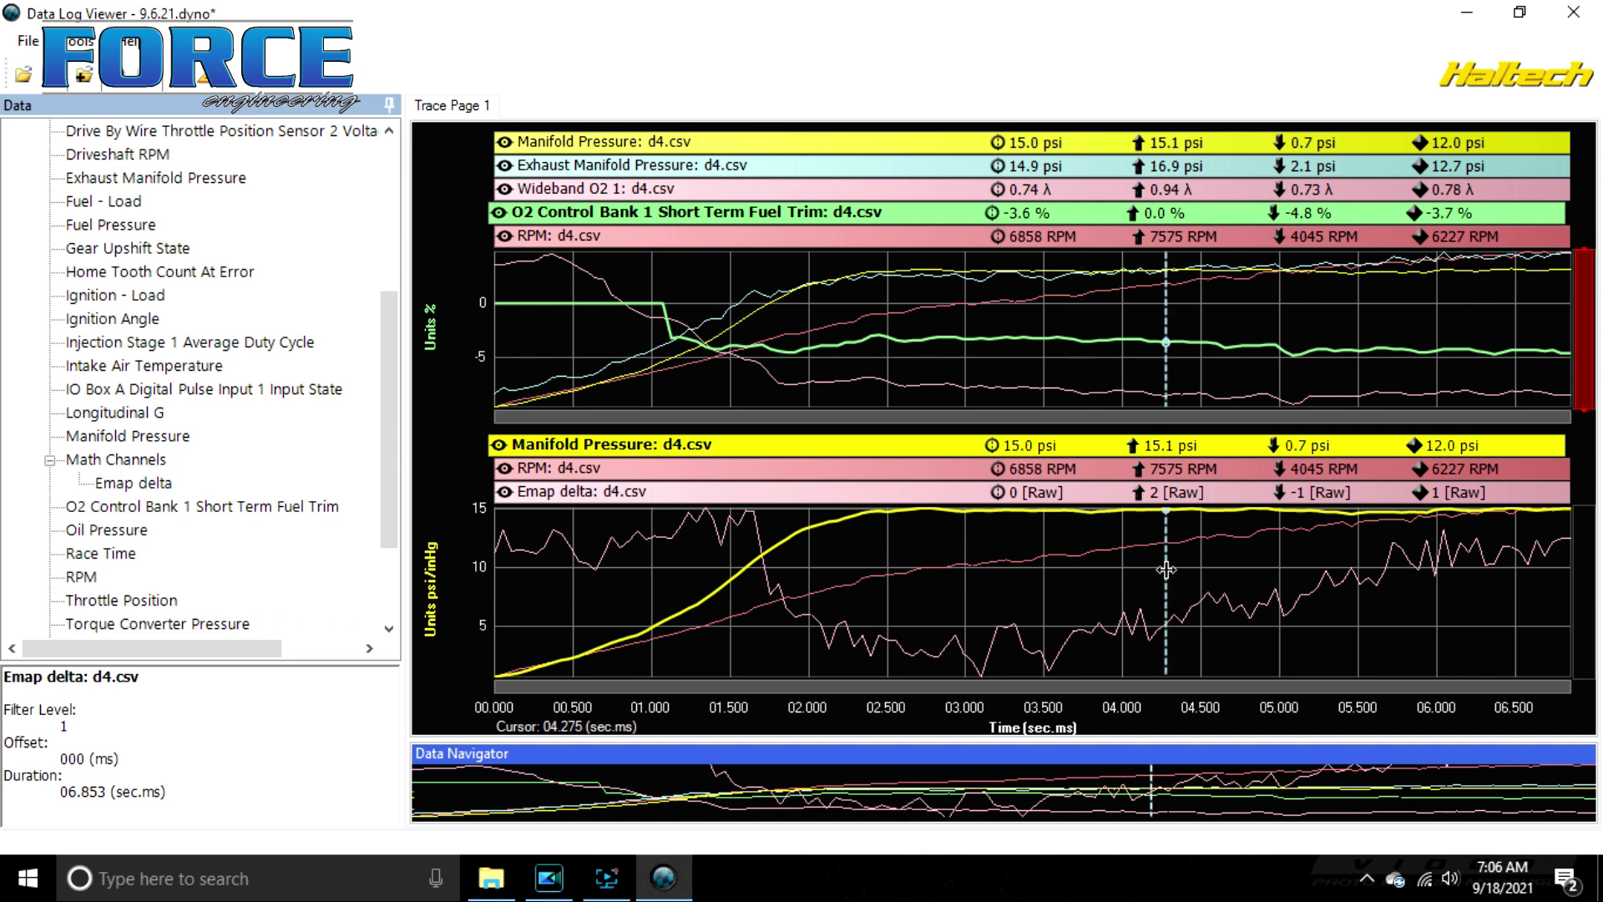
pyautogui.click(1209, 578)
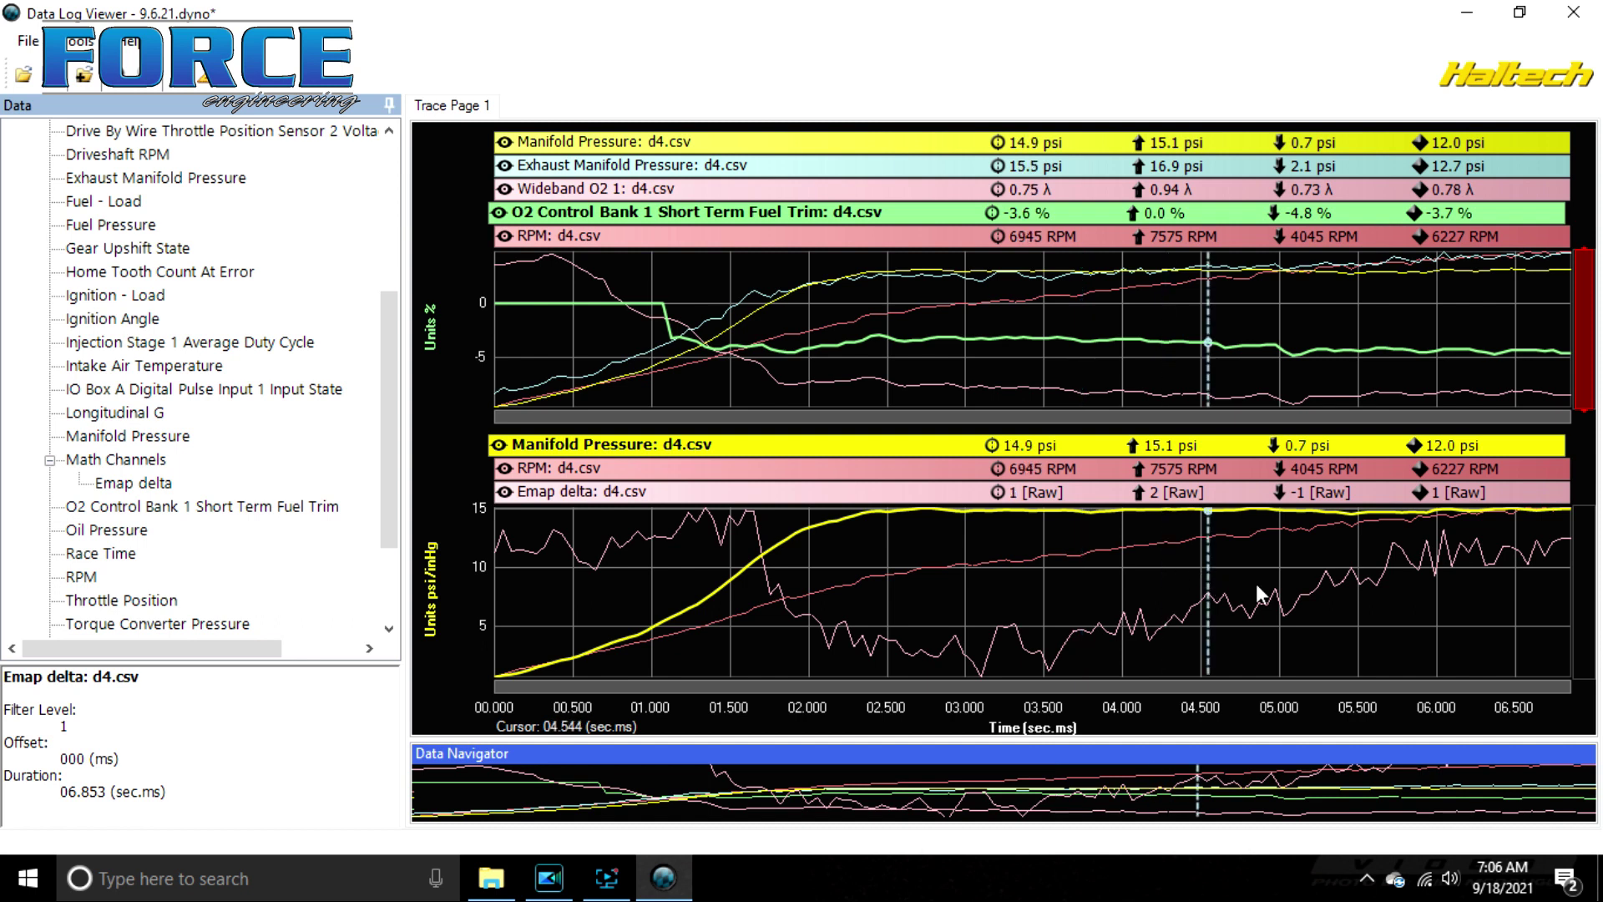
pyautogui.click(1269, 584)
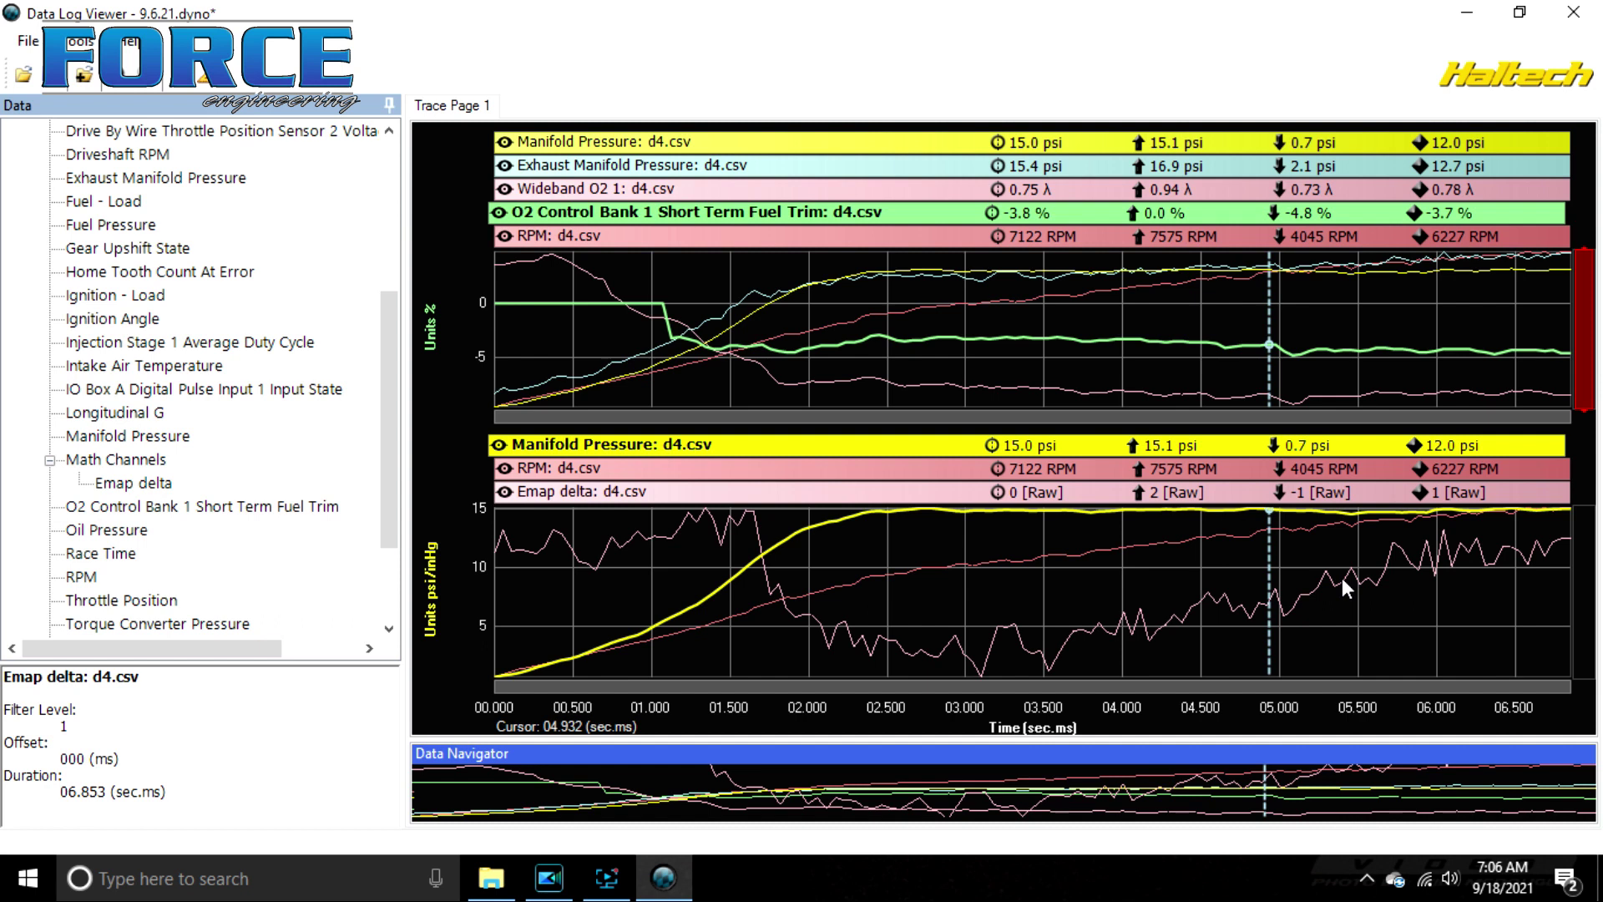
pyautogui.click(1377, 619)
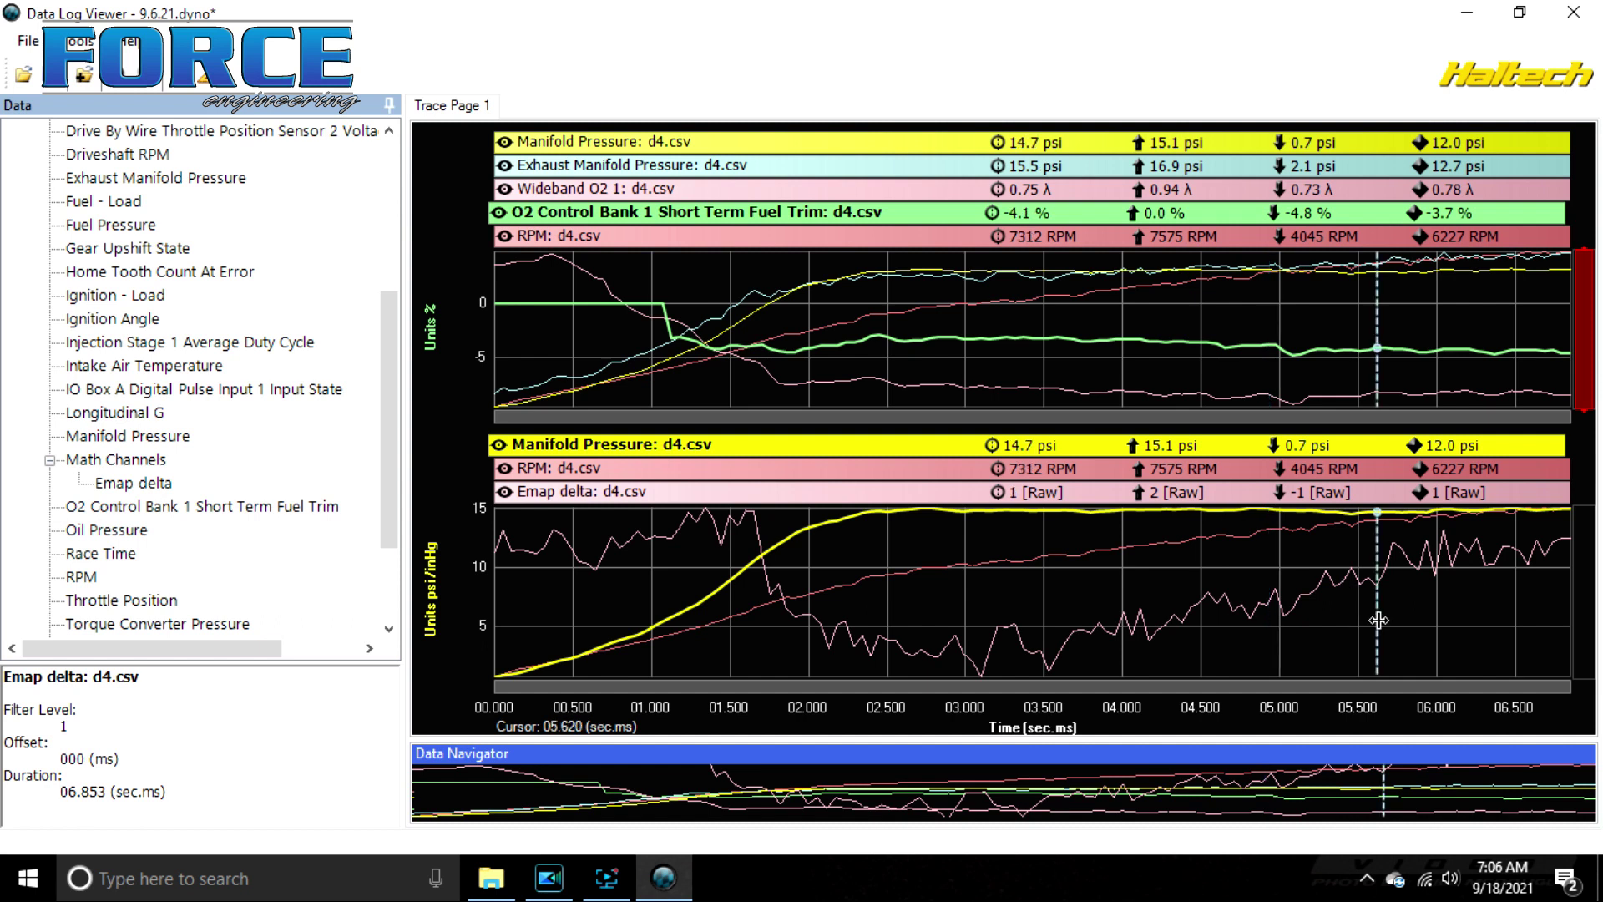
pyautogui.click(1438, 603)
pyautogui.click(1447, 605)
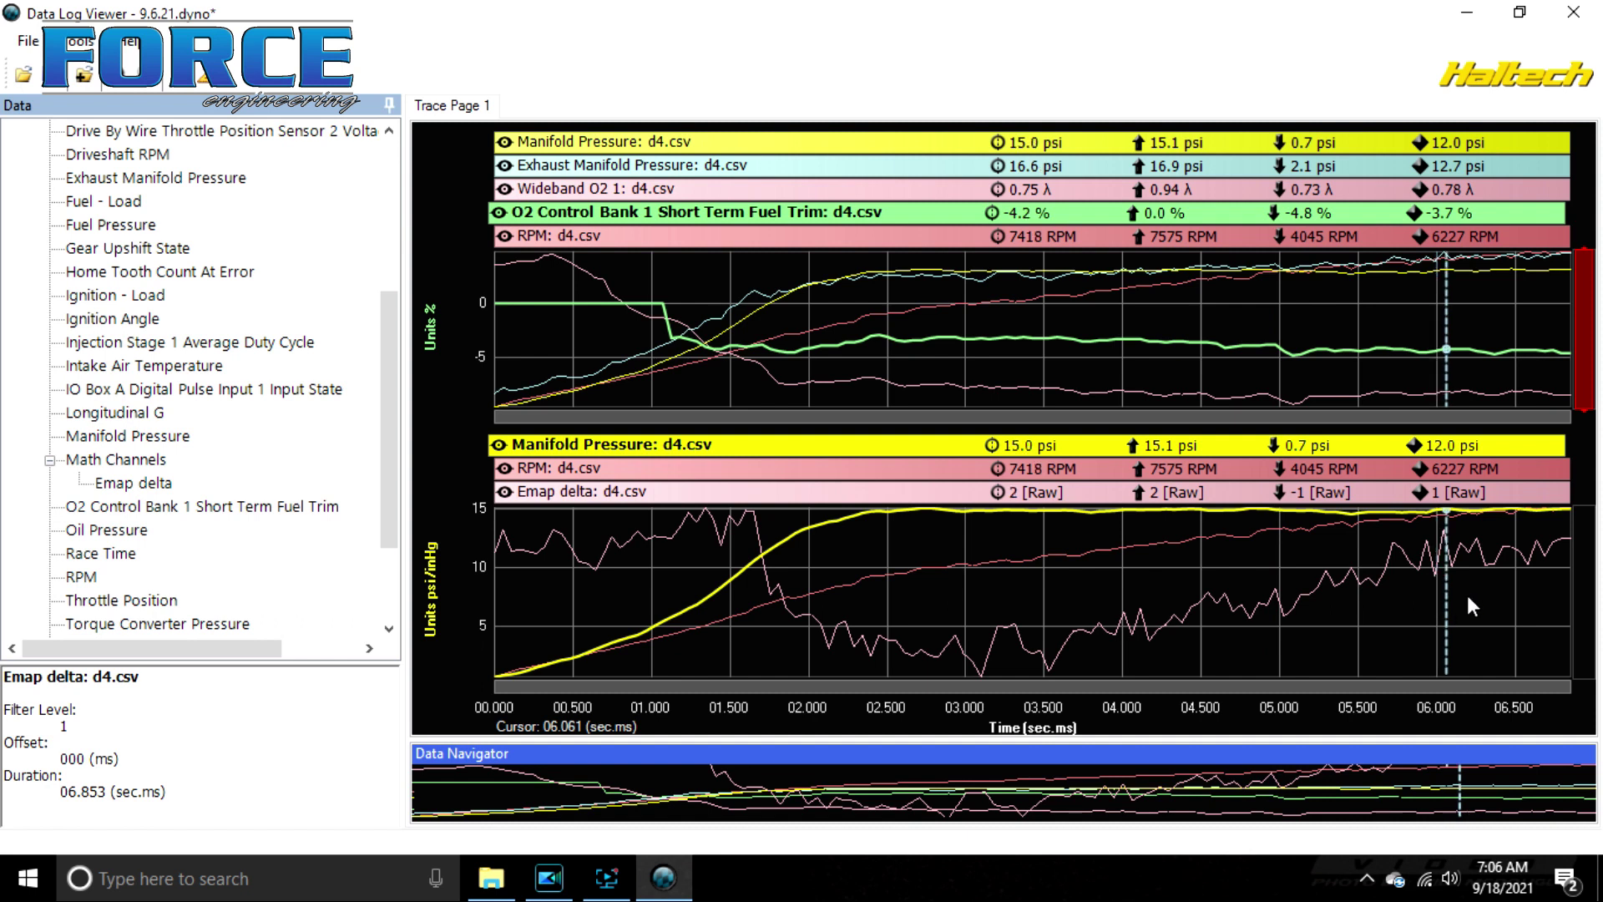
pyautogui.click(1518, 586)
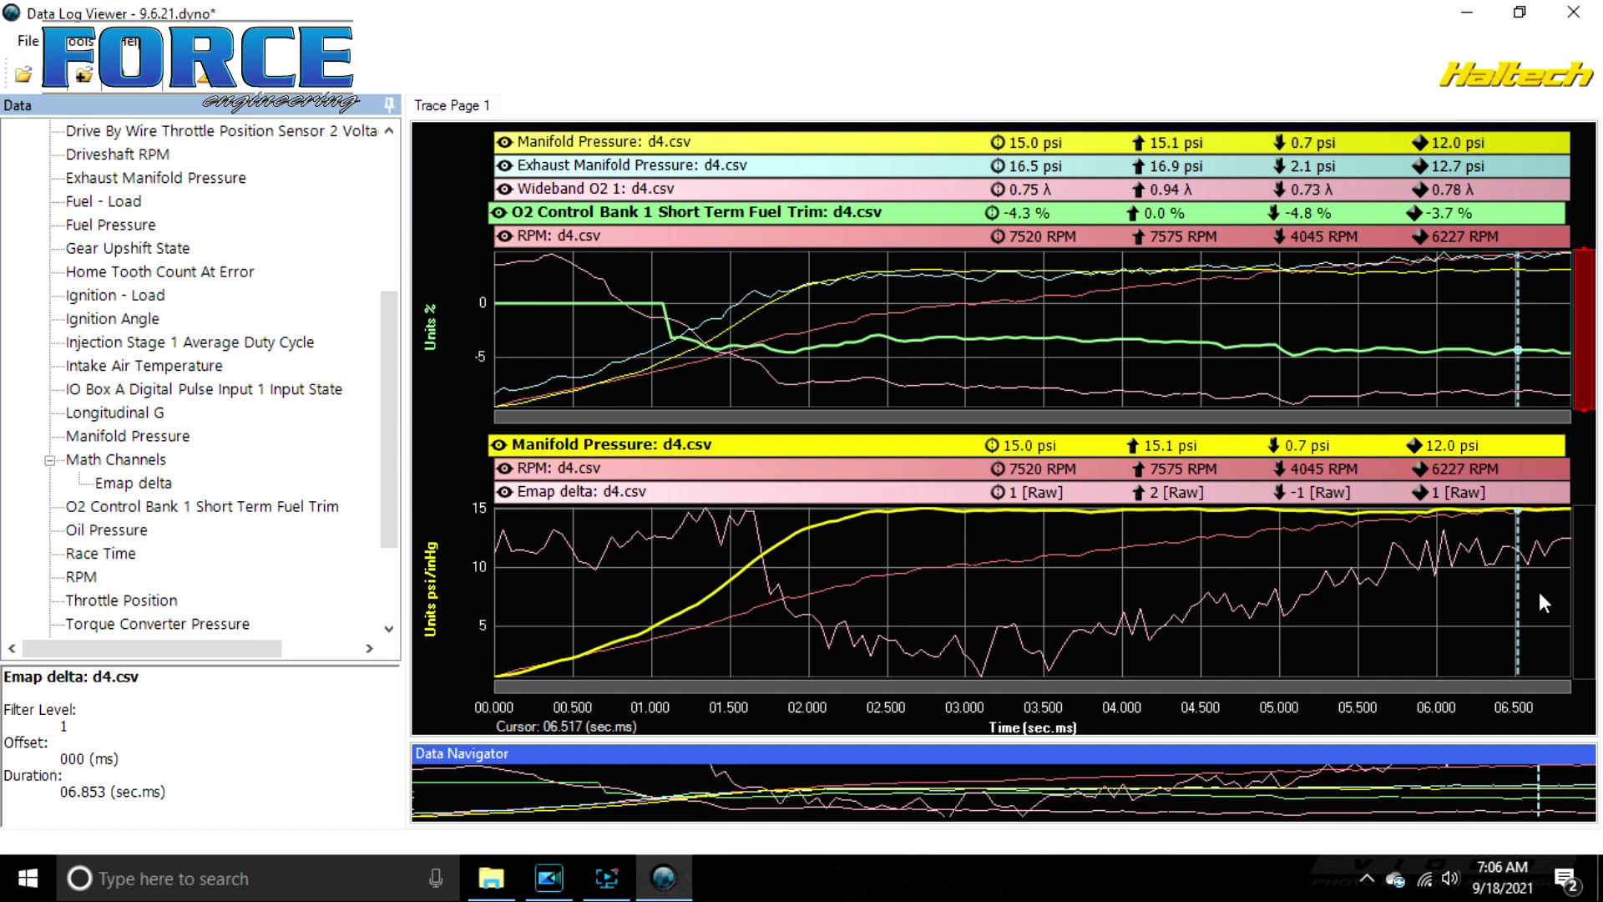
pyautogui.click(1540, 593)
# Compare the pressure and RPM readings near 2.0, 2.7 and 3.1 seconds with those near 6.6 seconds
pyautogui.click(983, 608)
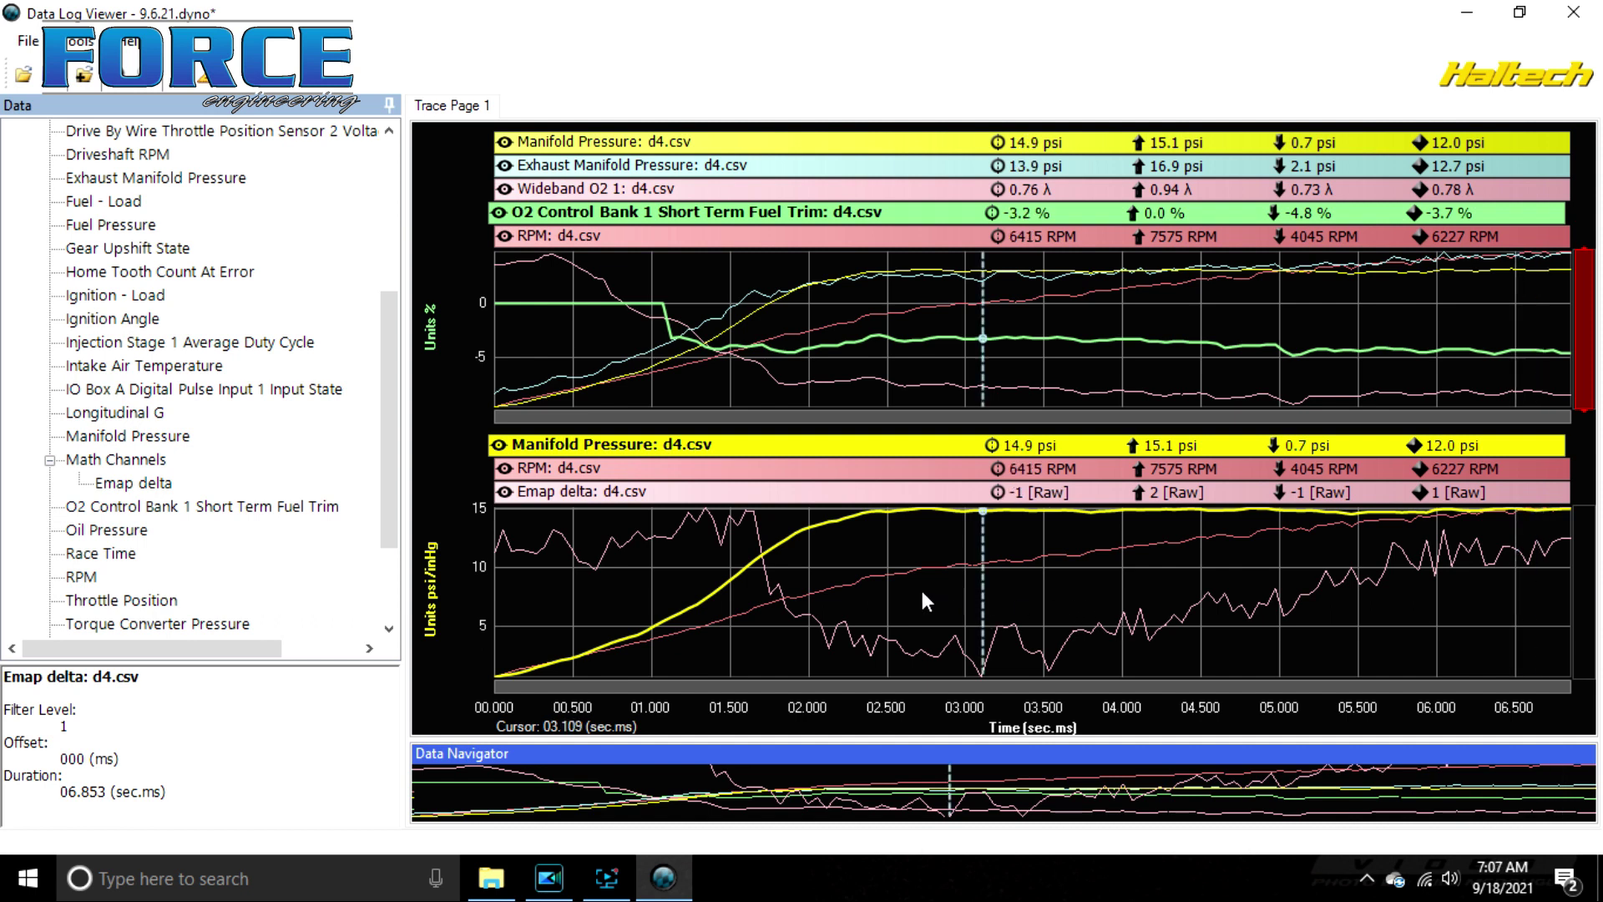
pyautogui.click(922, 589)
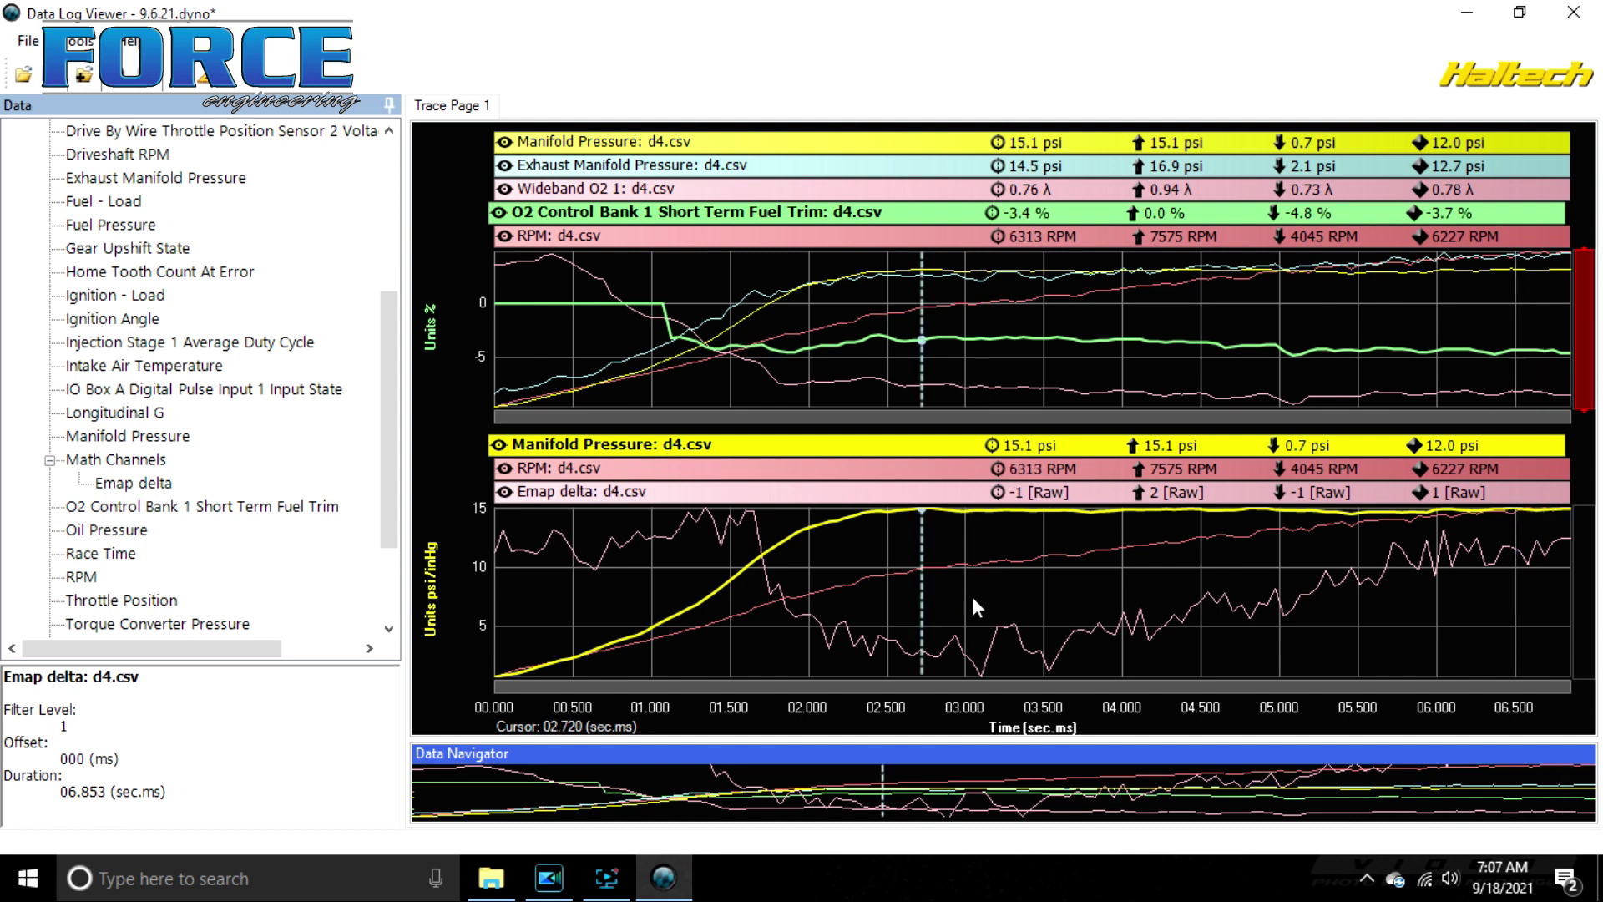
pyautogui.click(804, 330)
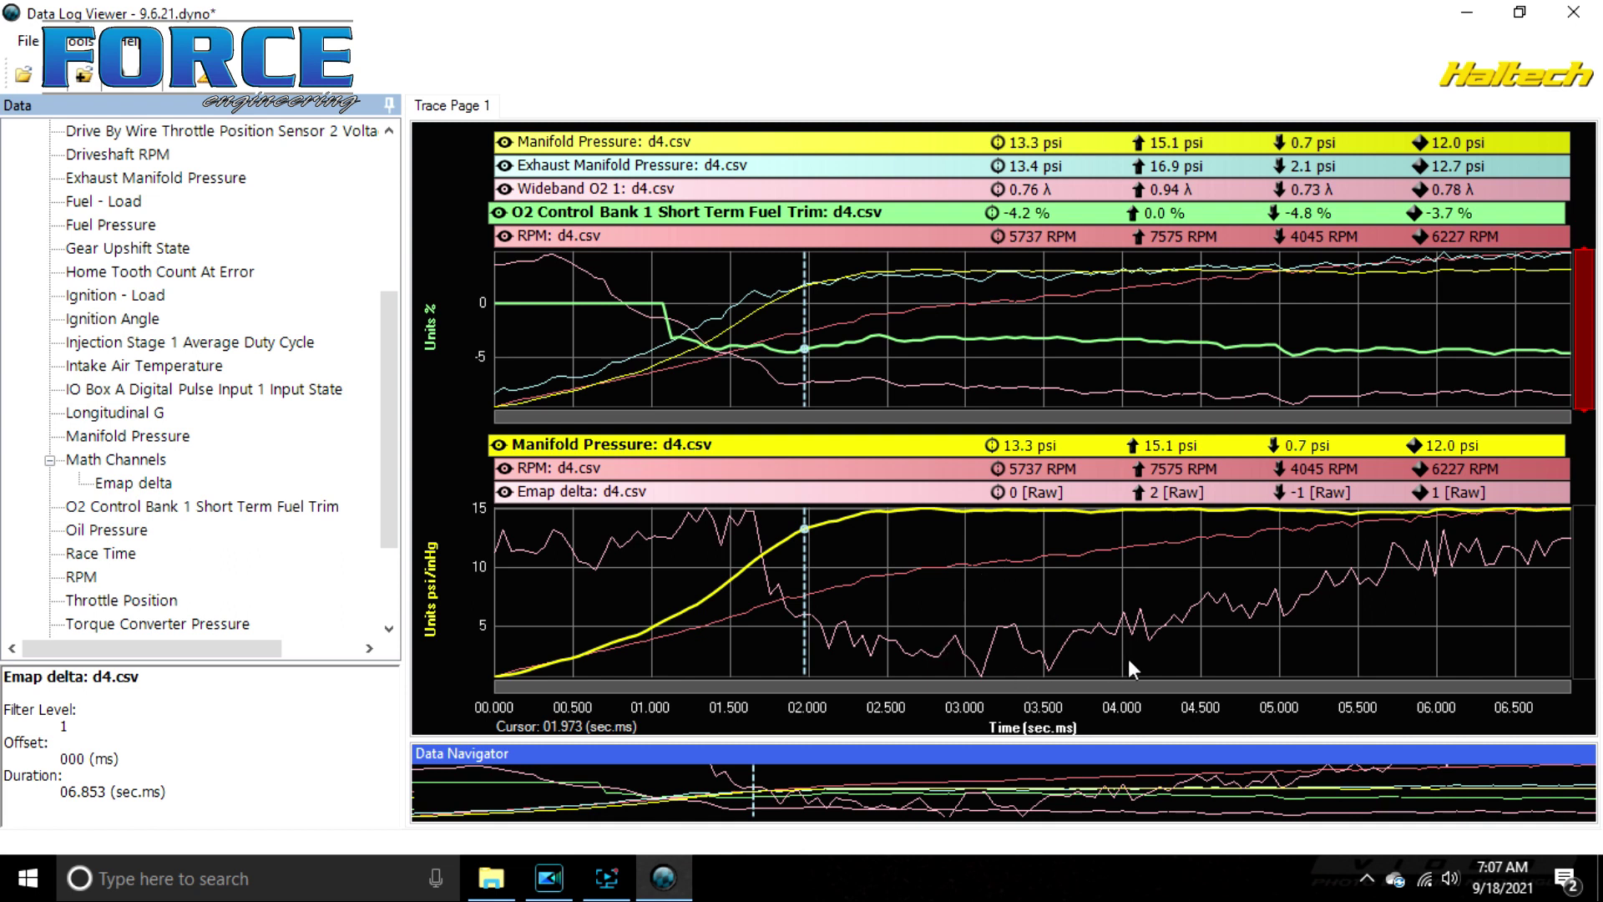
pyautogui.moveTo(1382, 601); pyautogui.dragTo(1529, 589)
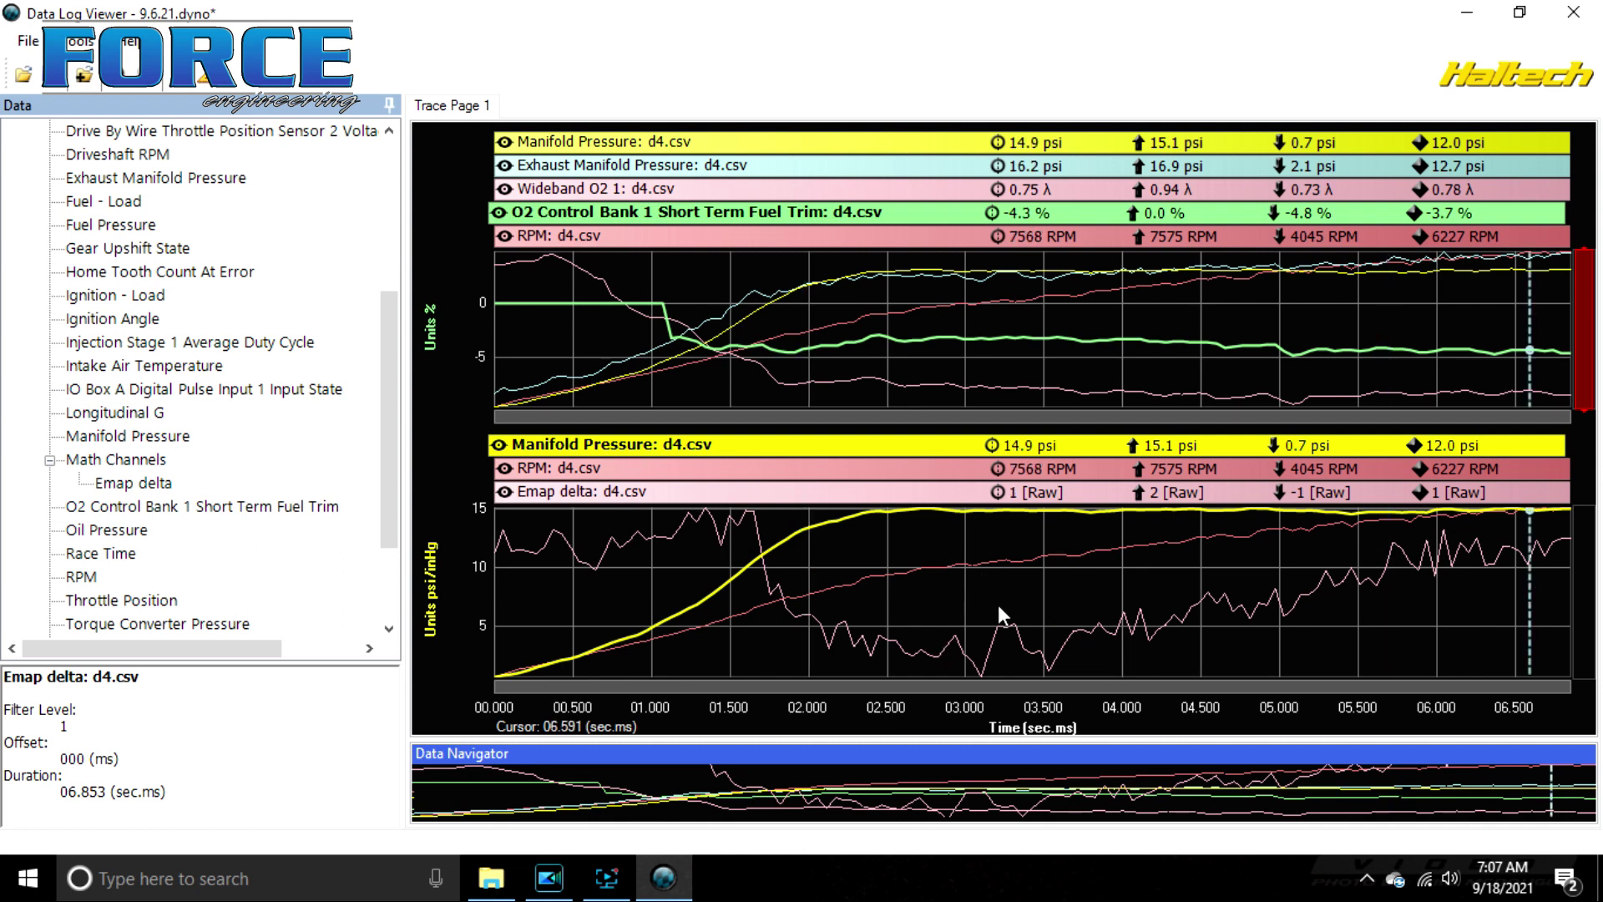
pyautogui.click(968, 605)
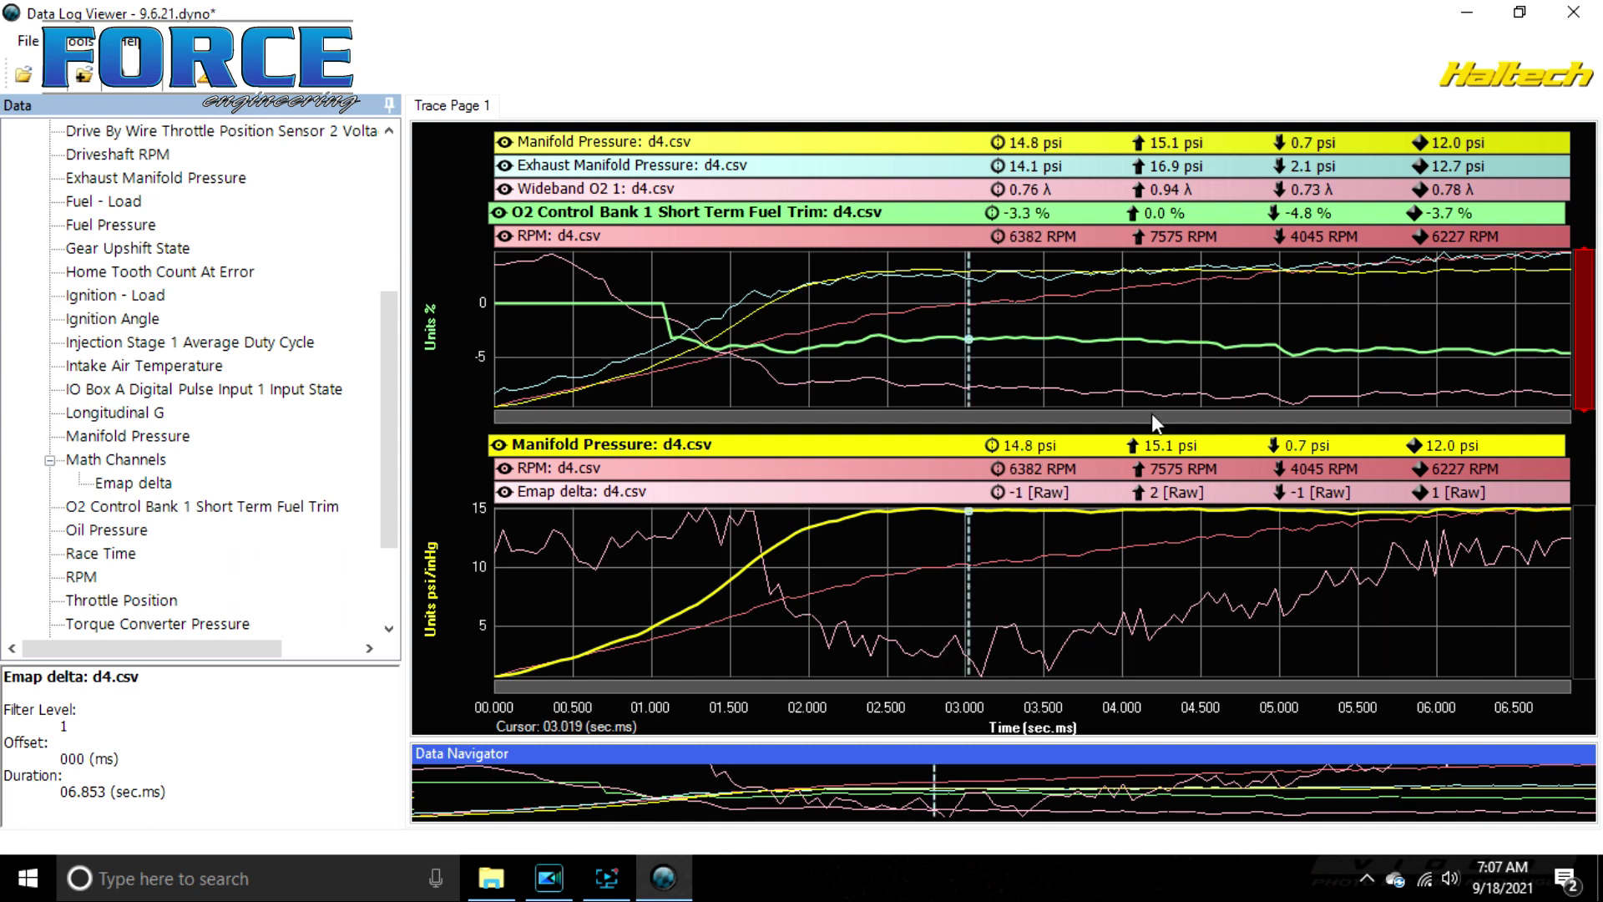
# Check exhaust manifold pressure against manifold pressure at high RPM, from about 4.2 to 6.6 seconds
pyautogui.click(1151, 388)
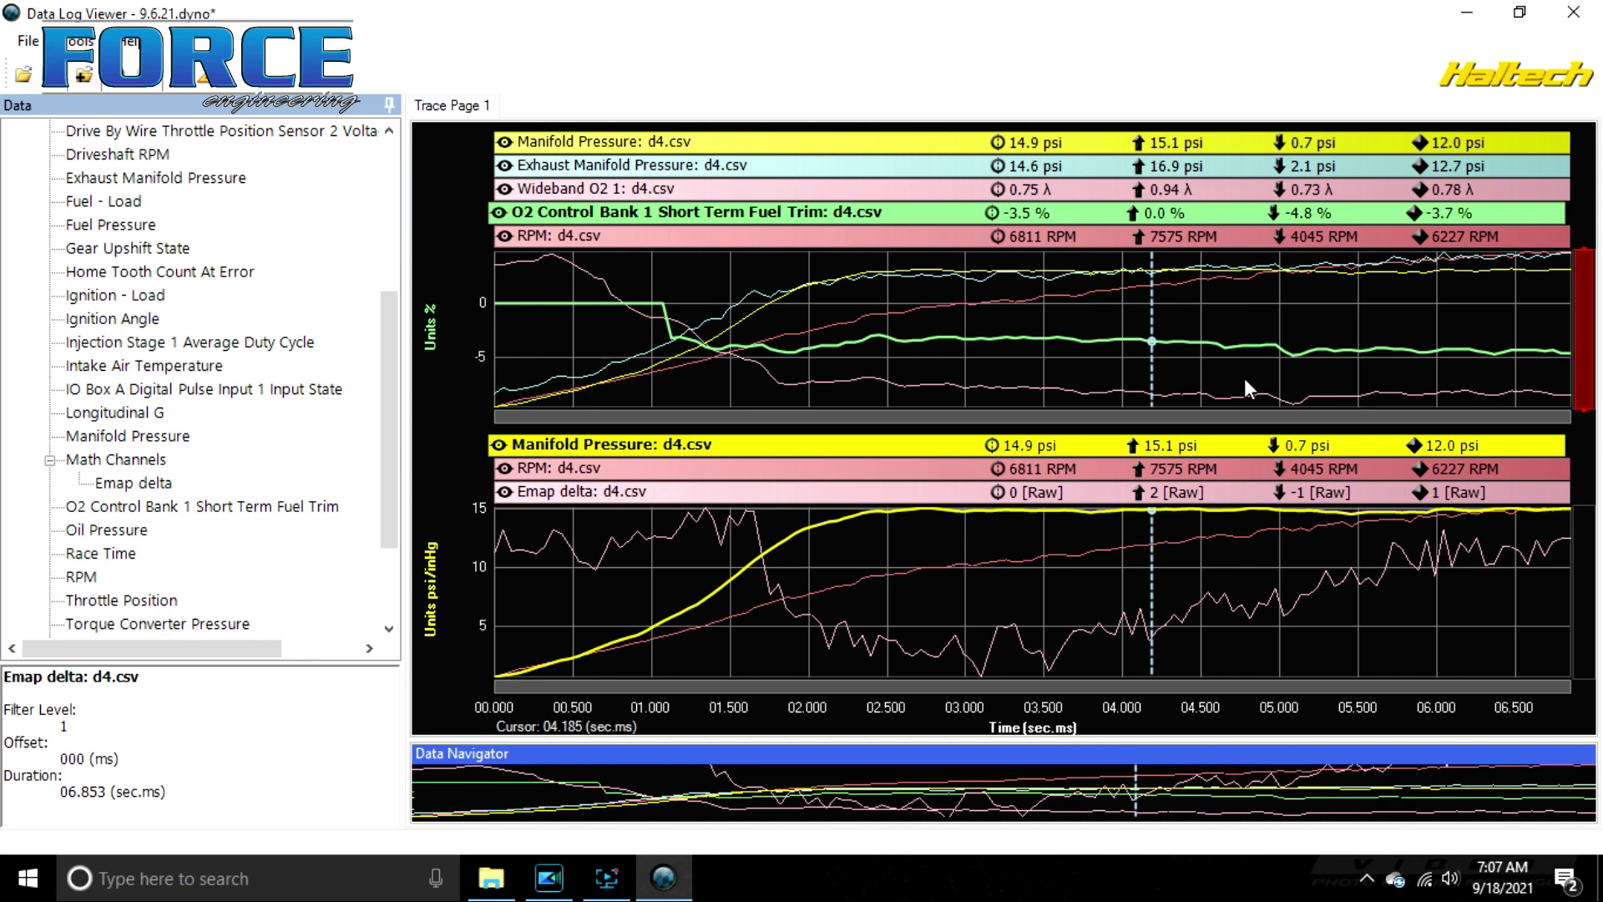
pyautogui.click(1441, 322)
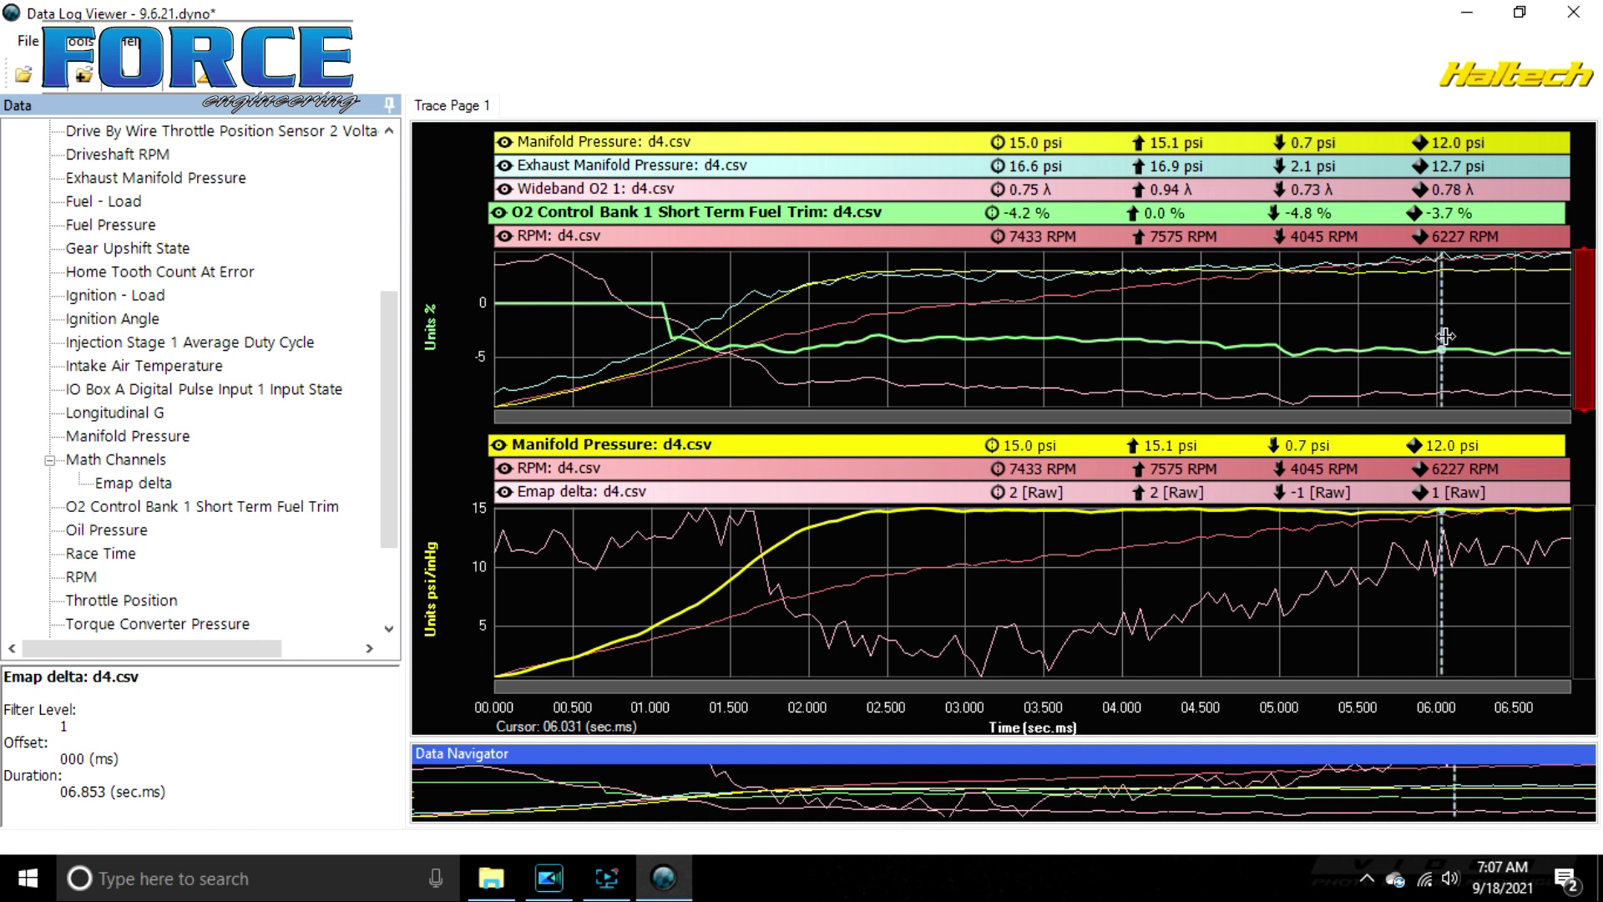
pyautogui.click(1505, 336)
pyautogui.click(1533, 334)
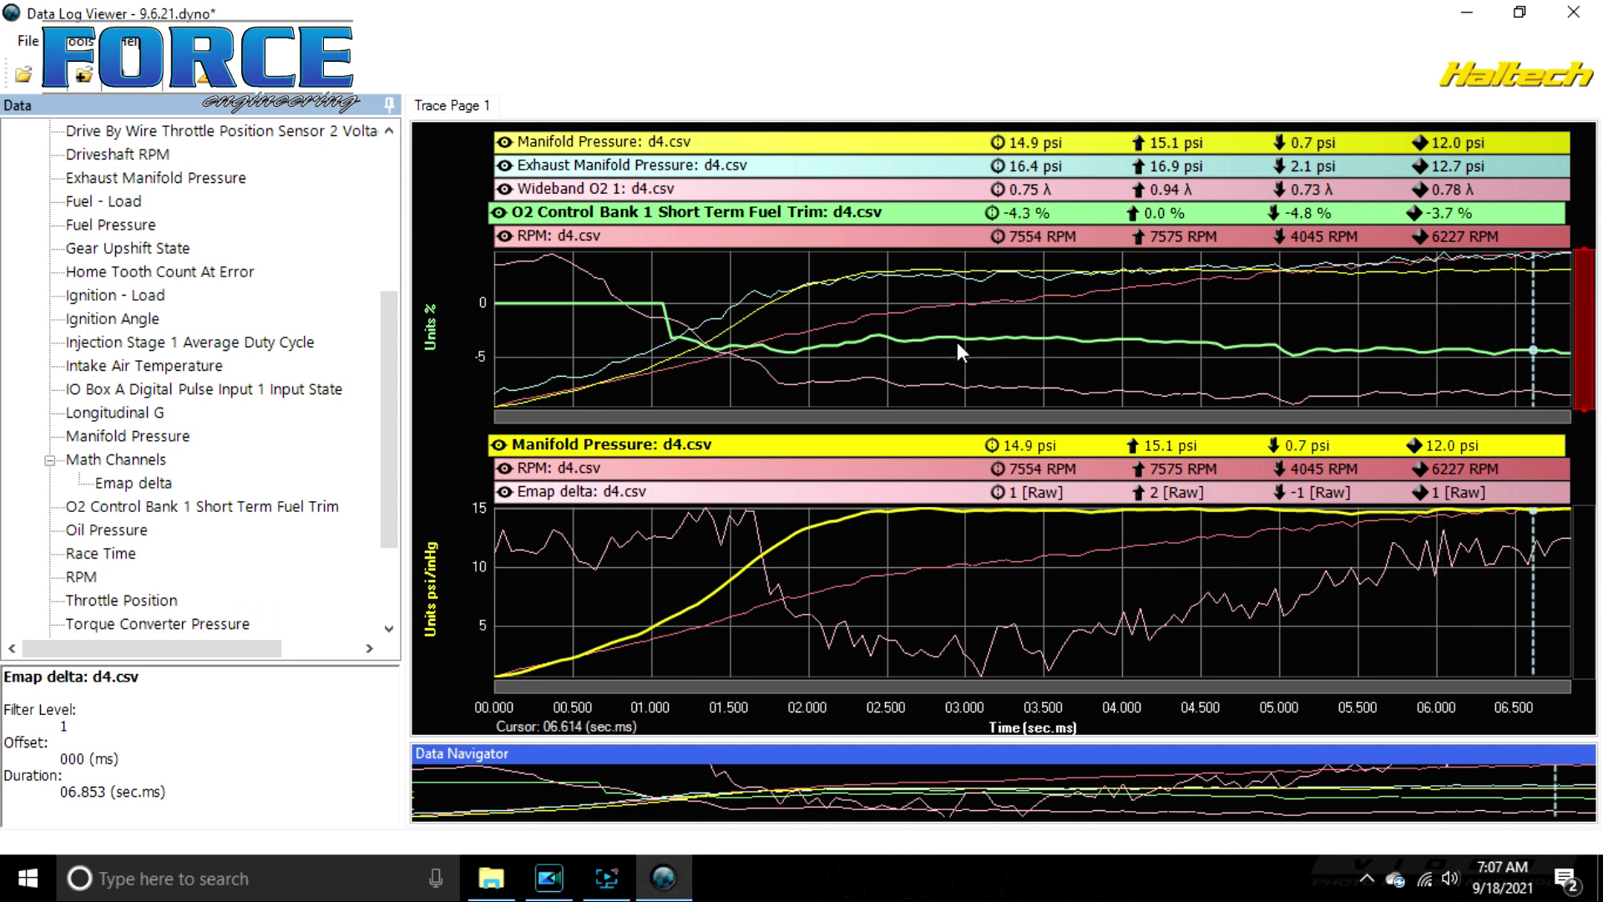
# Compare exhaust and intake manifold pressures between about 2.3 and 2.9 seconds with those between about 5.7 and 6.4 seconds
pyautogui.click(908, 348)
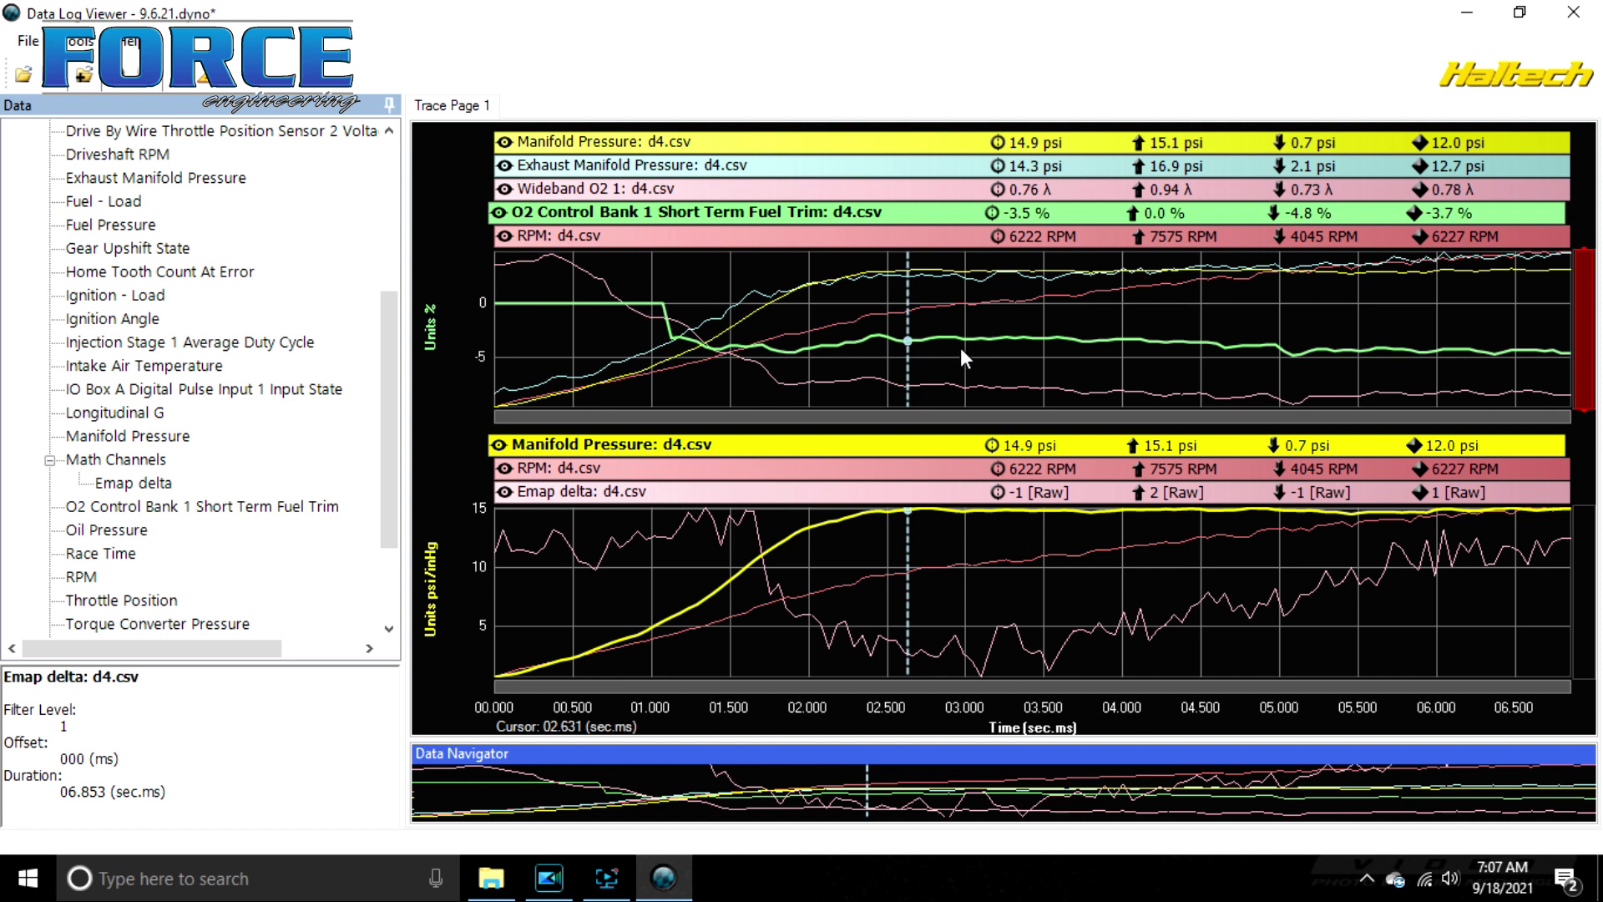
pyautogui.click(850, 349)
pyautogui.click(886, 356)
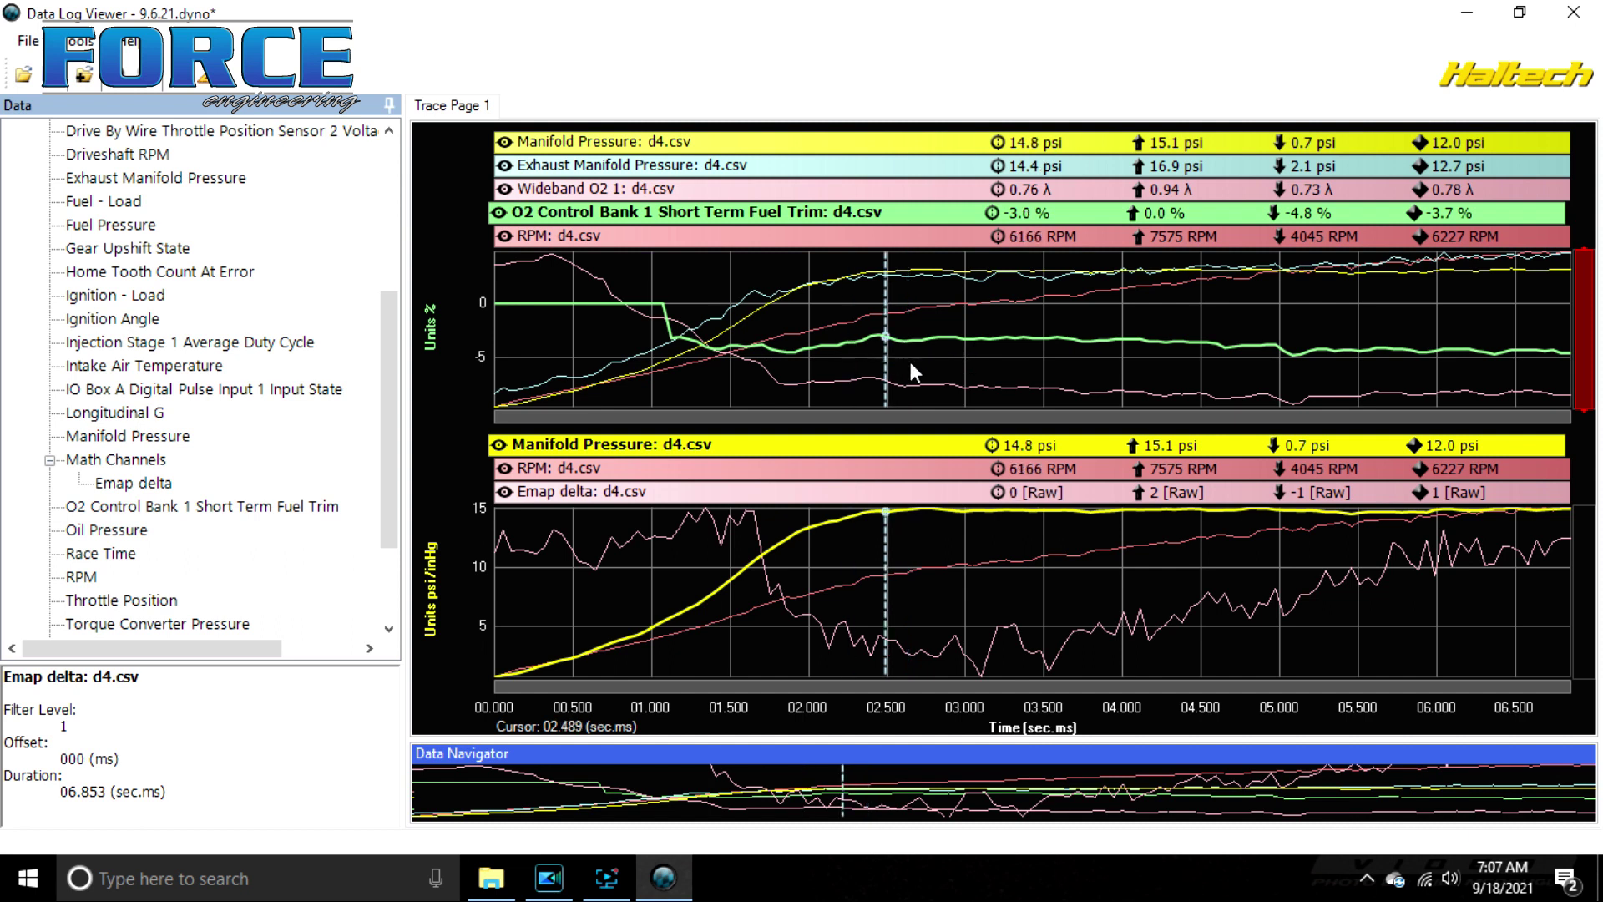
pyautogui.click(949, 368)
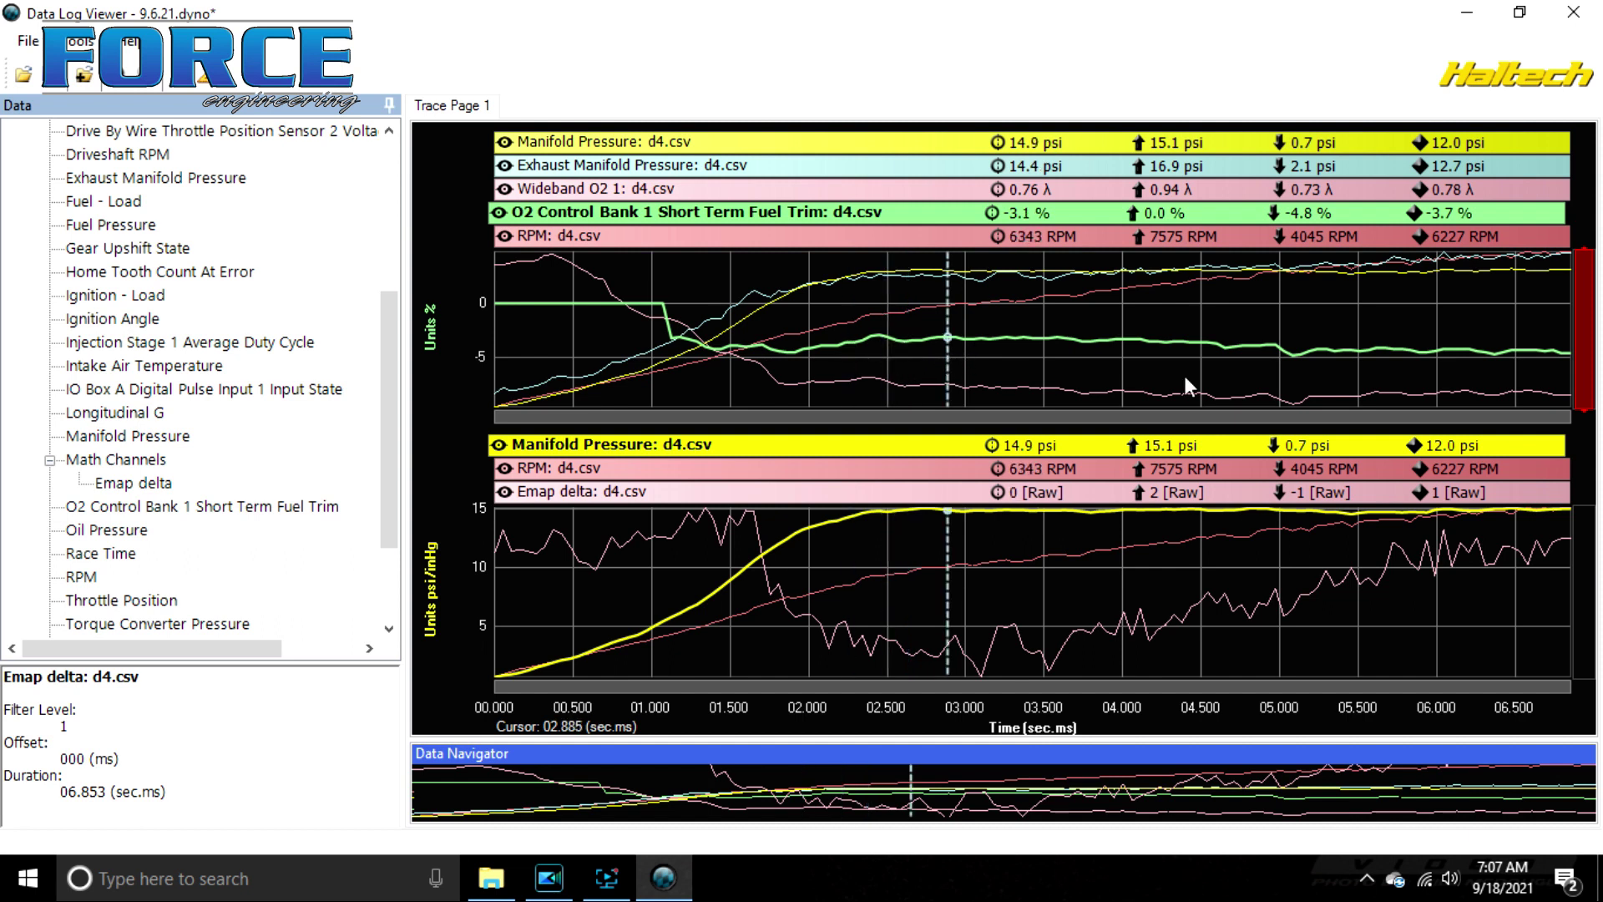
pyautogui.click(1384, 329)
pyautogui.click(1441, 328)
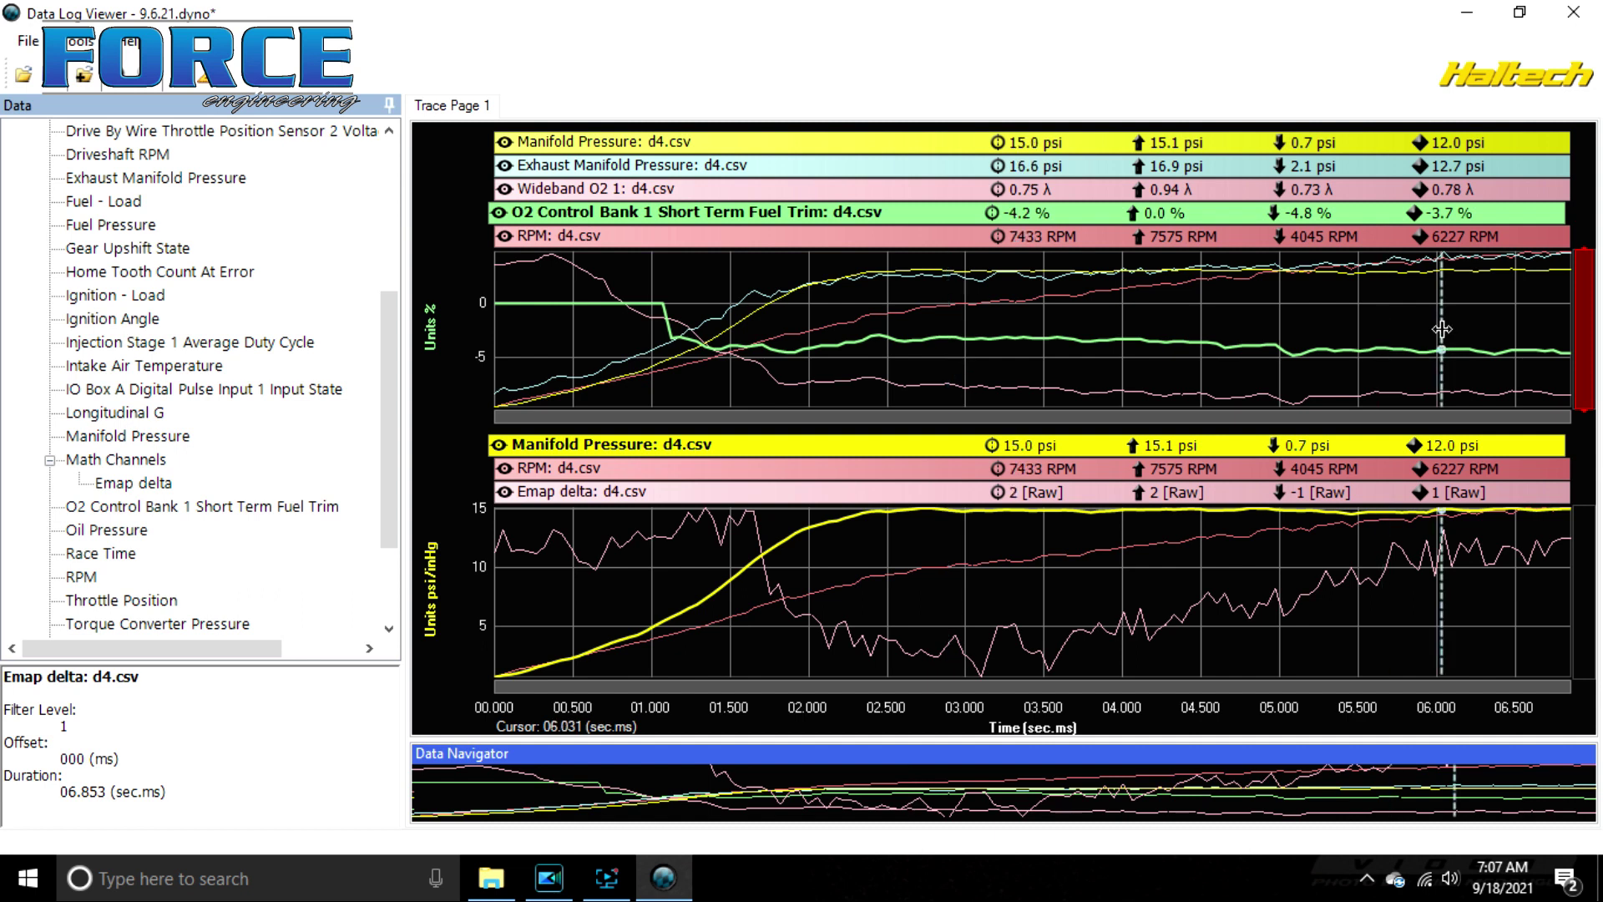
pyautogui.click(1496, 306)
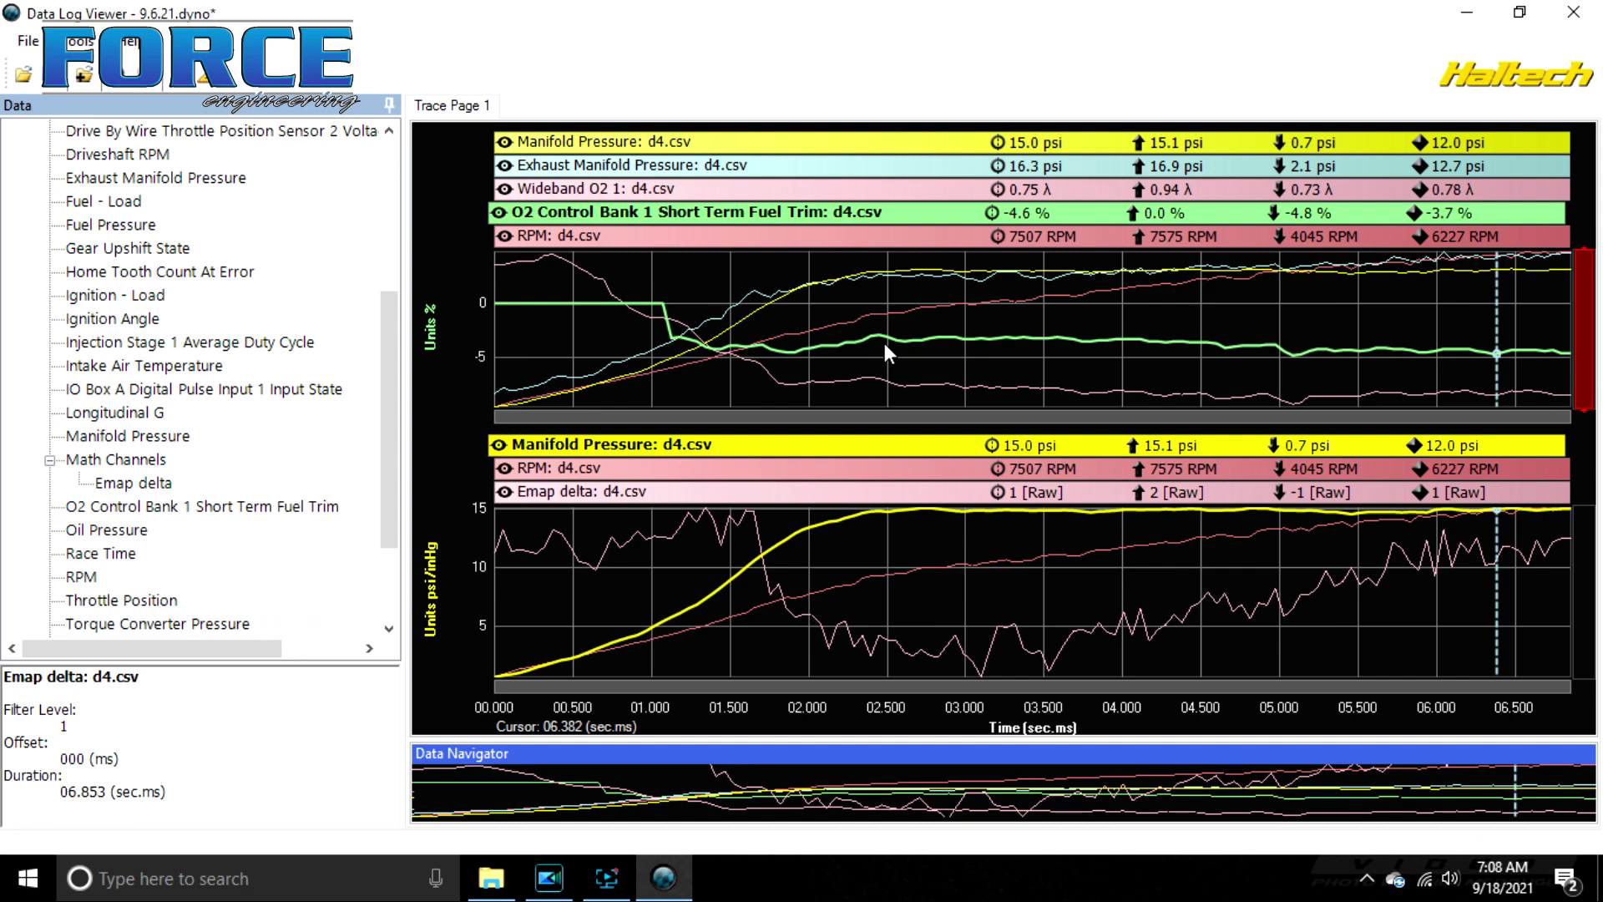
# Examine how manifold pressure, exhaust manifold pressure and Emap delta vary with RPM at points between about 1.9 and 6.3 seconds
pyautogui.click(1061, 364)
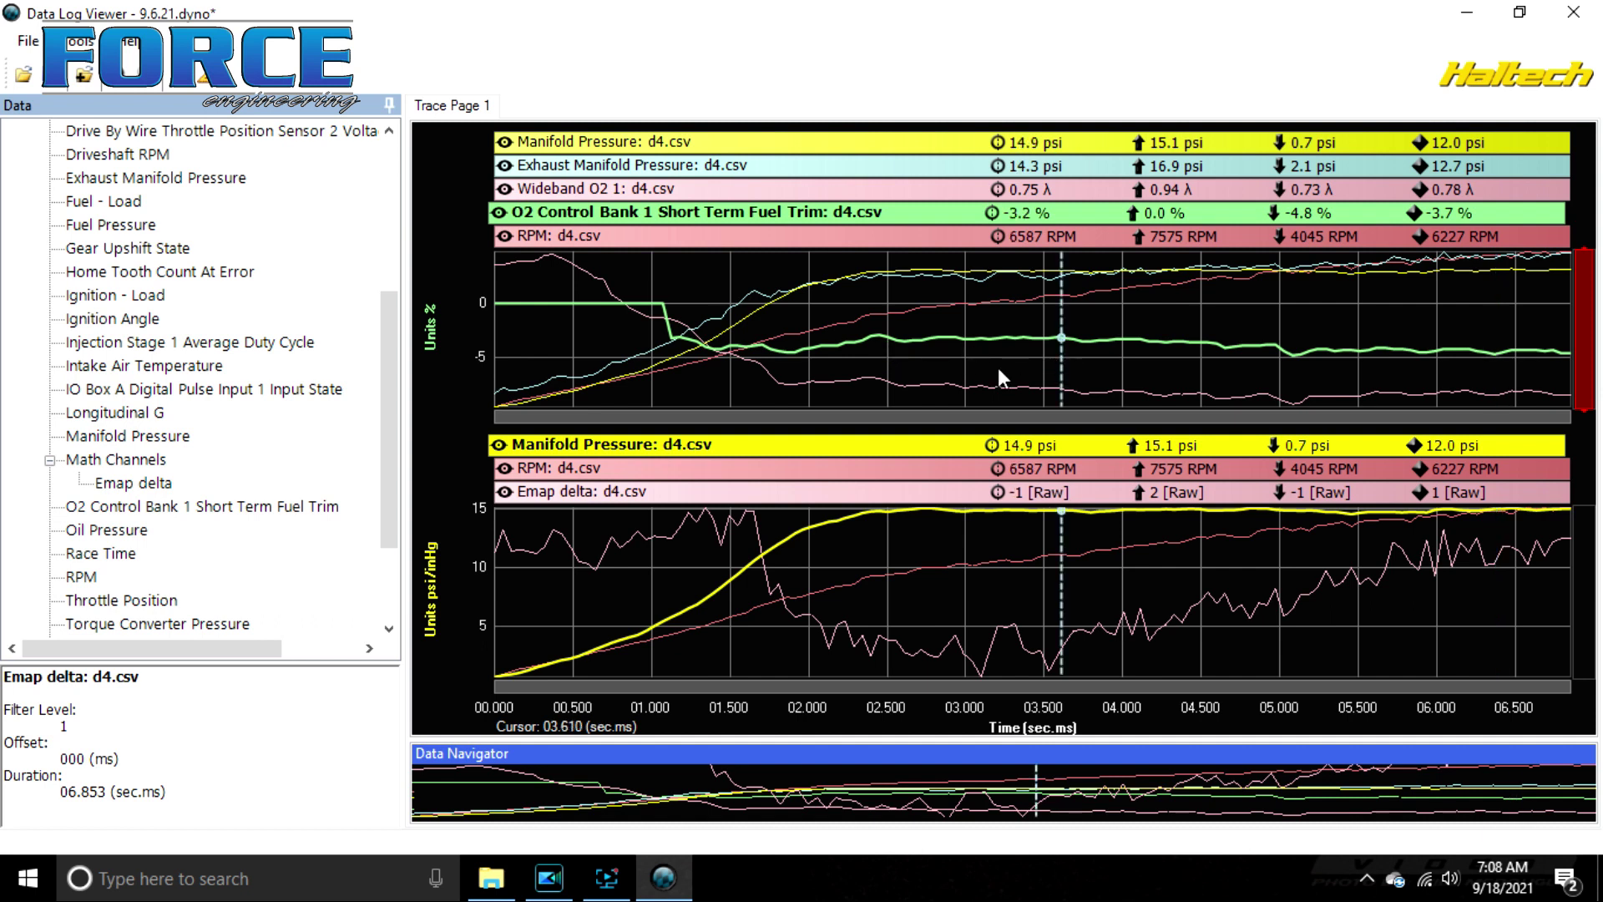
pyautogui.click(799, 354)
pyautogui.click(1006, 352)
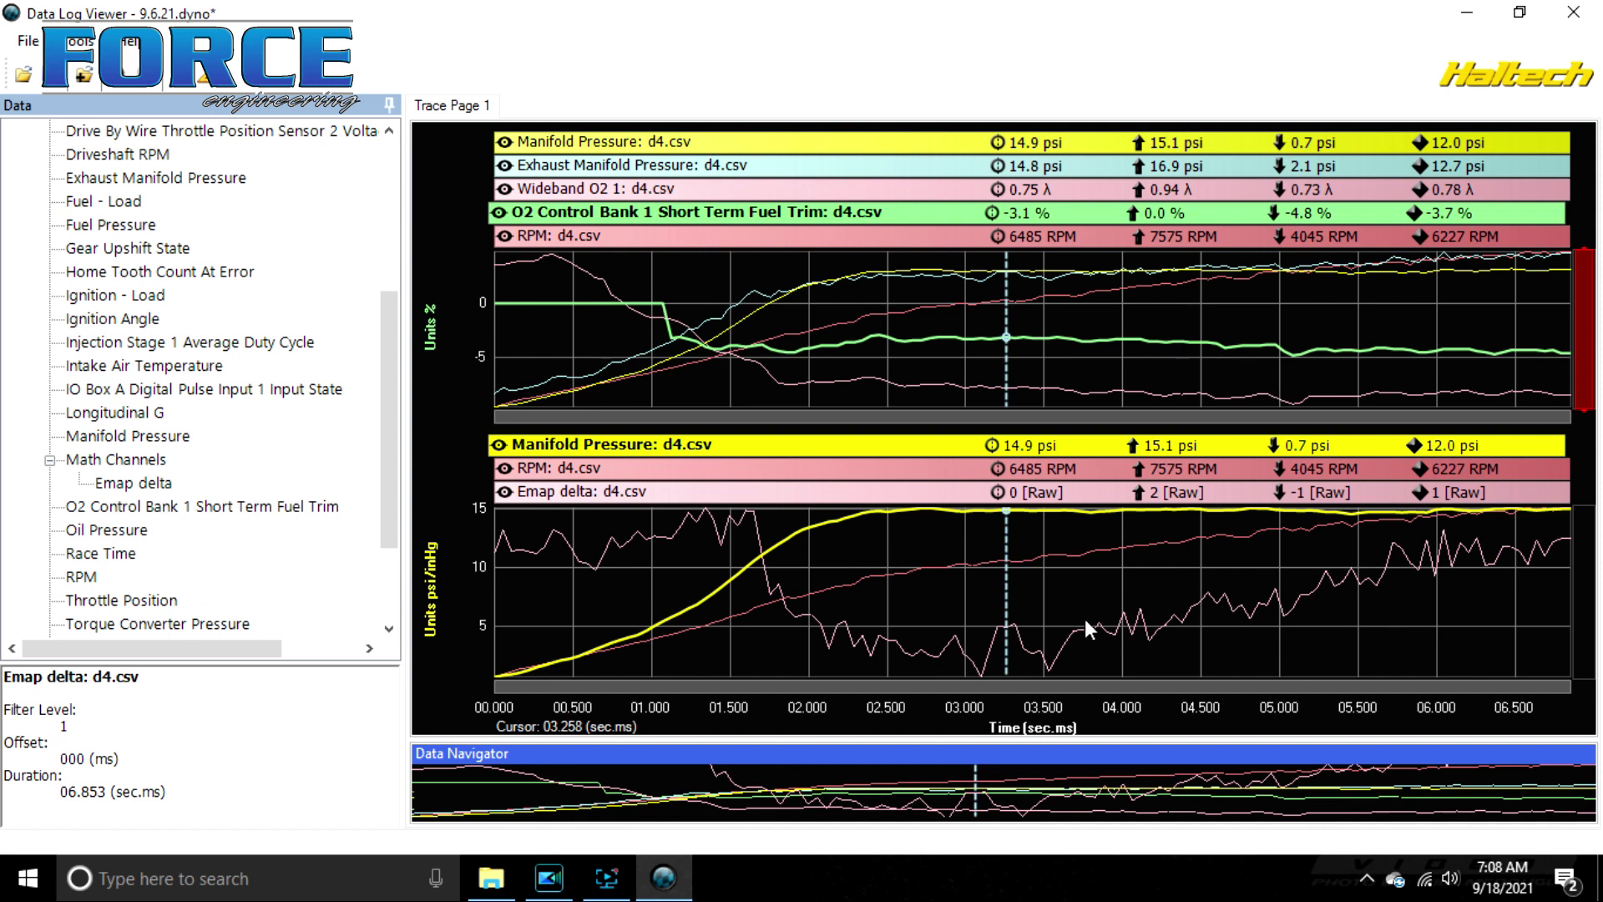
pyautogui.click(1129, 615)
pyautogui.click(1350, 617)
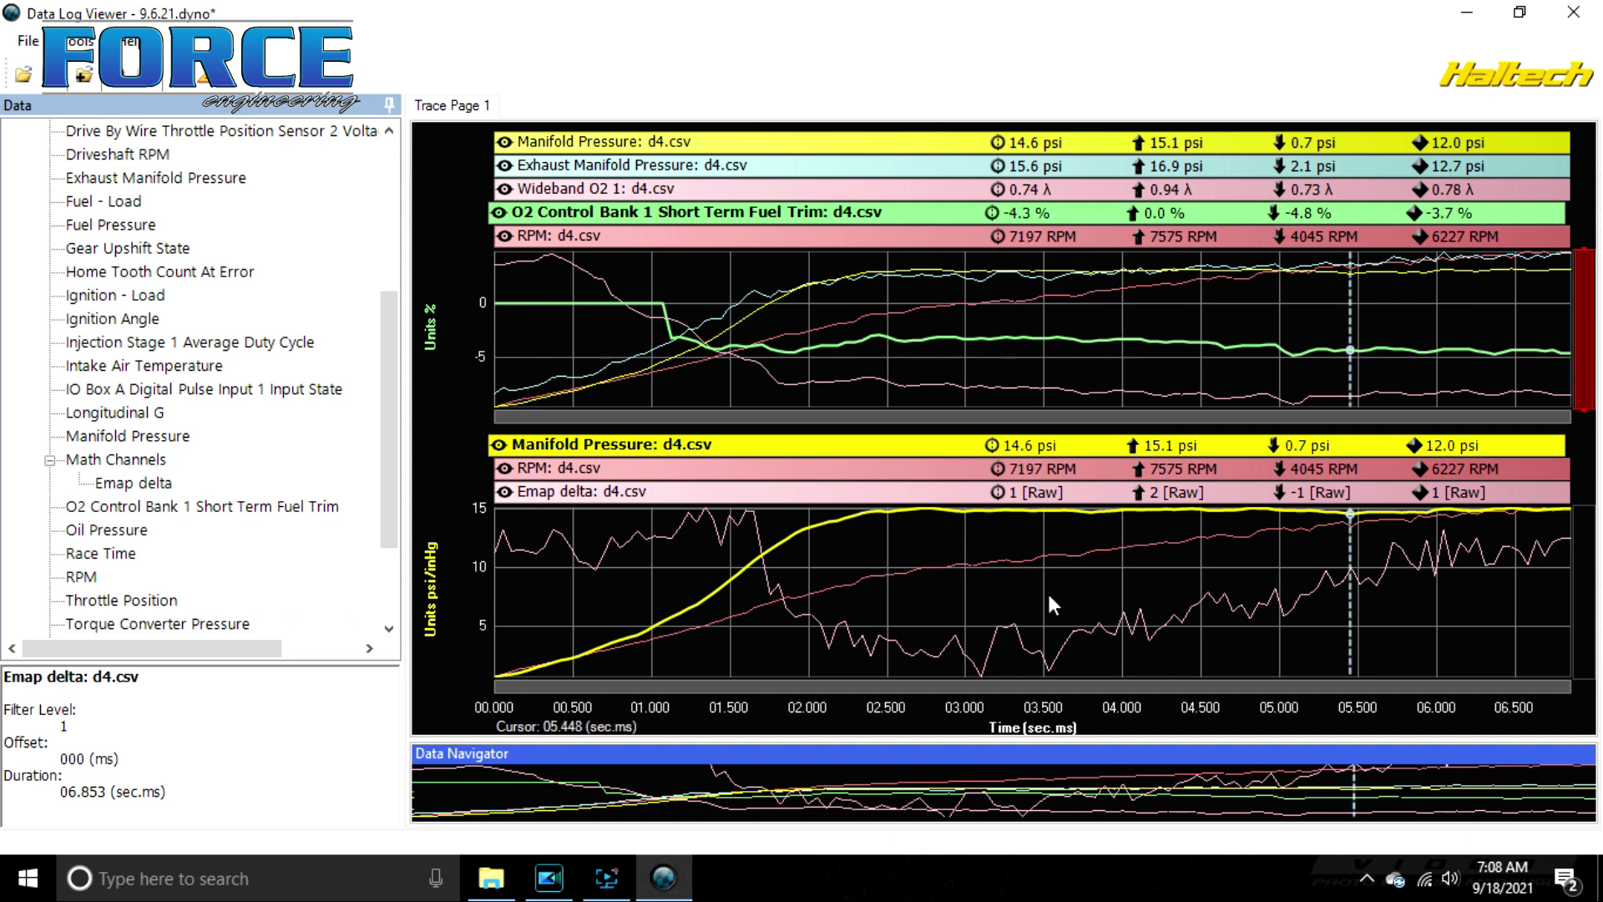
pyautogui.click(866, 314)
pyautogui.click(1255, 328)
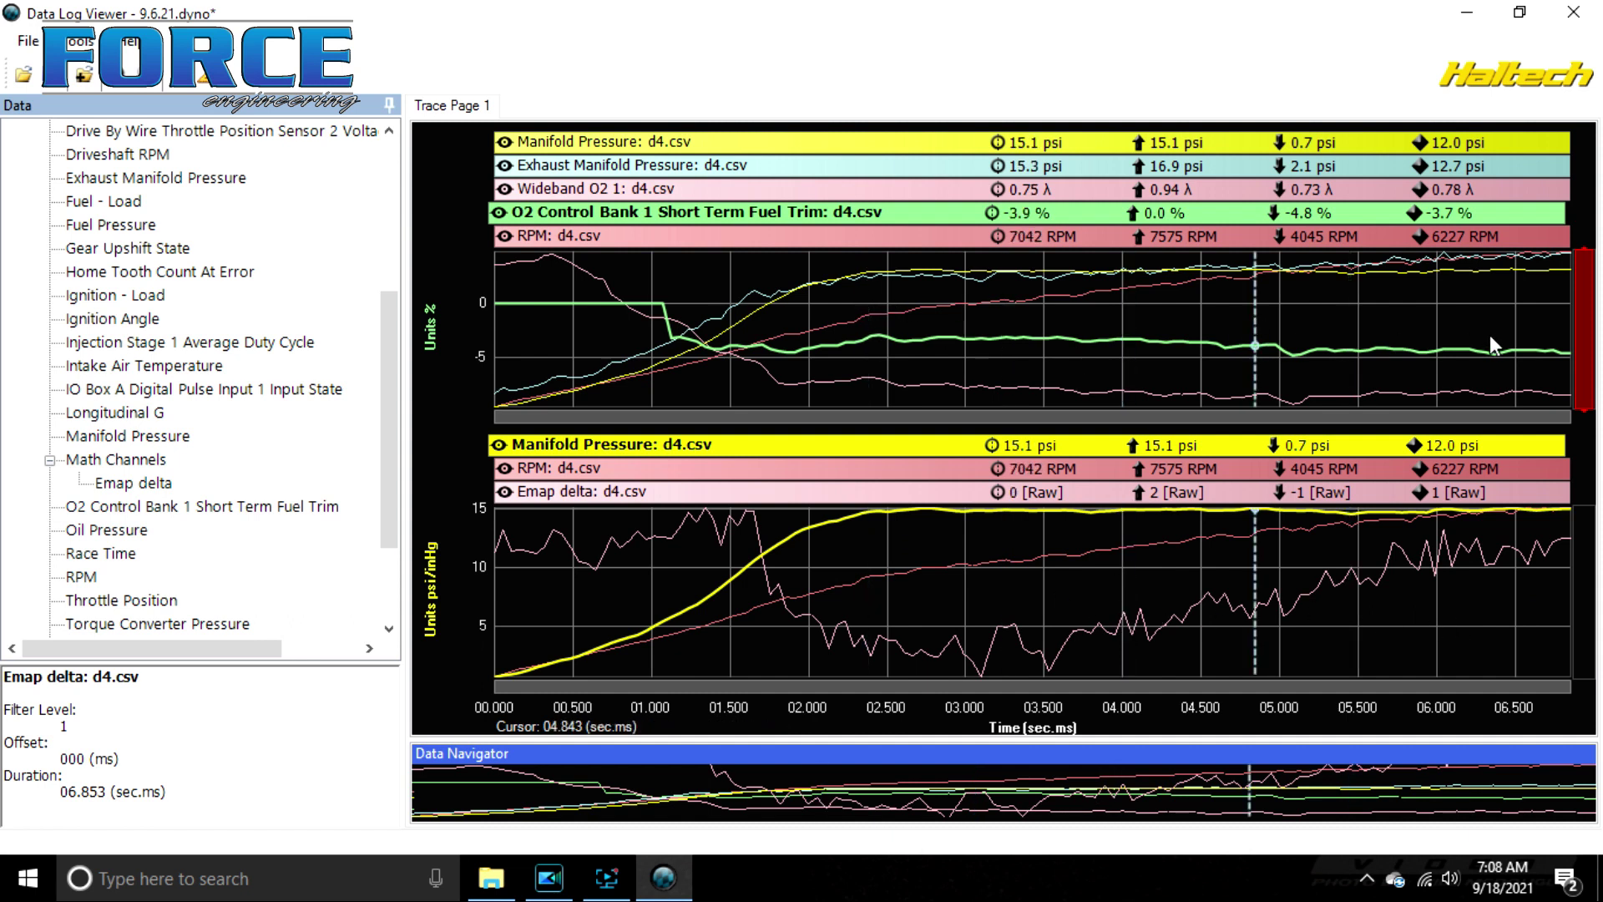
pyautogui.click(1490, 338)
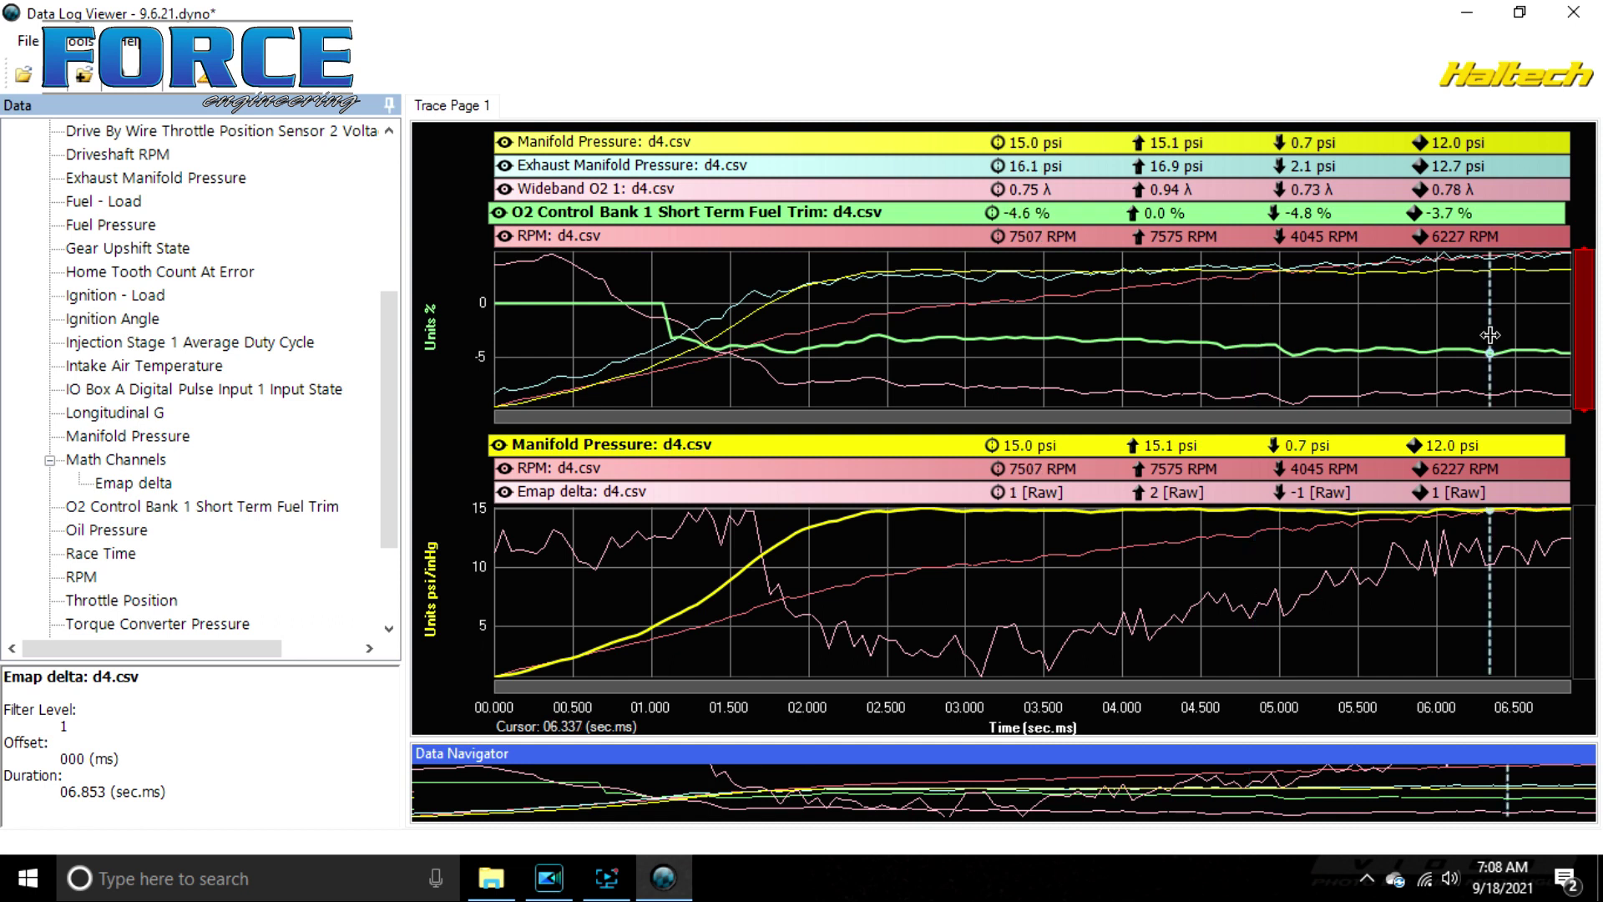
# Compare the pressure, Emap delta and RPM readings between about 2.6 and 3.3 seconds with those at about 6.4 and 6.7 seconds
pyautogui.click(903, 367)
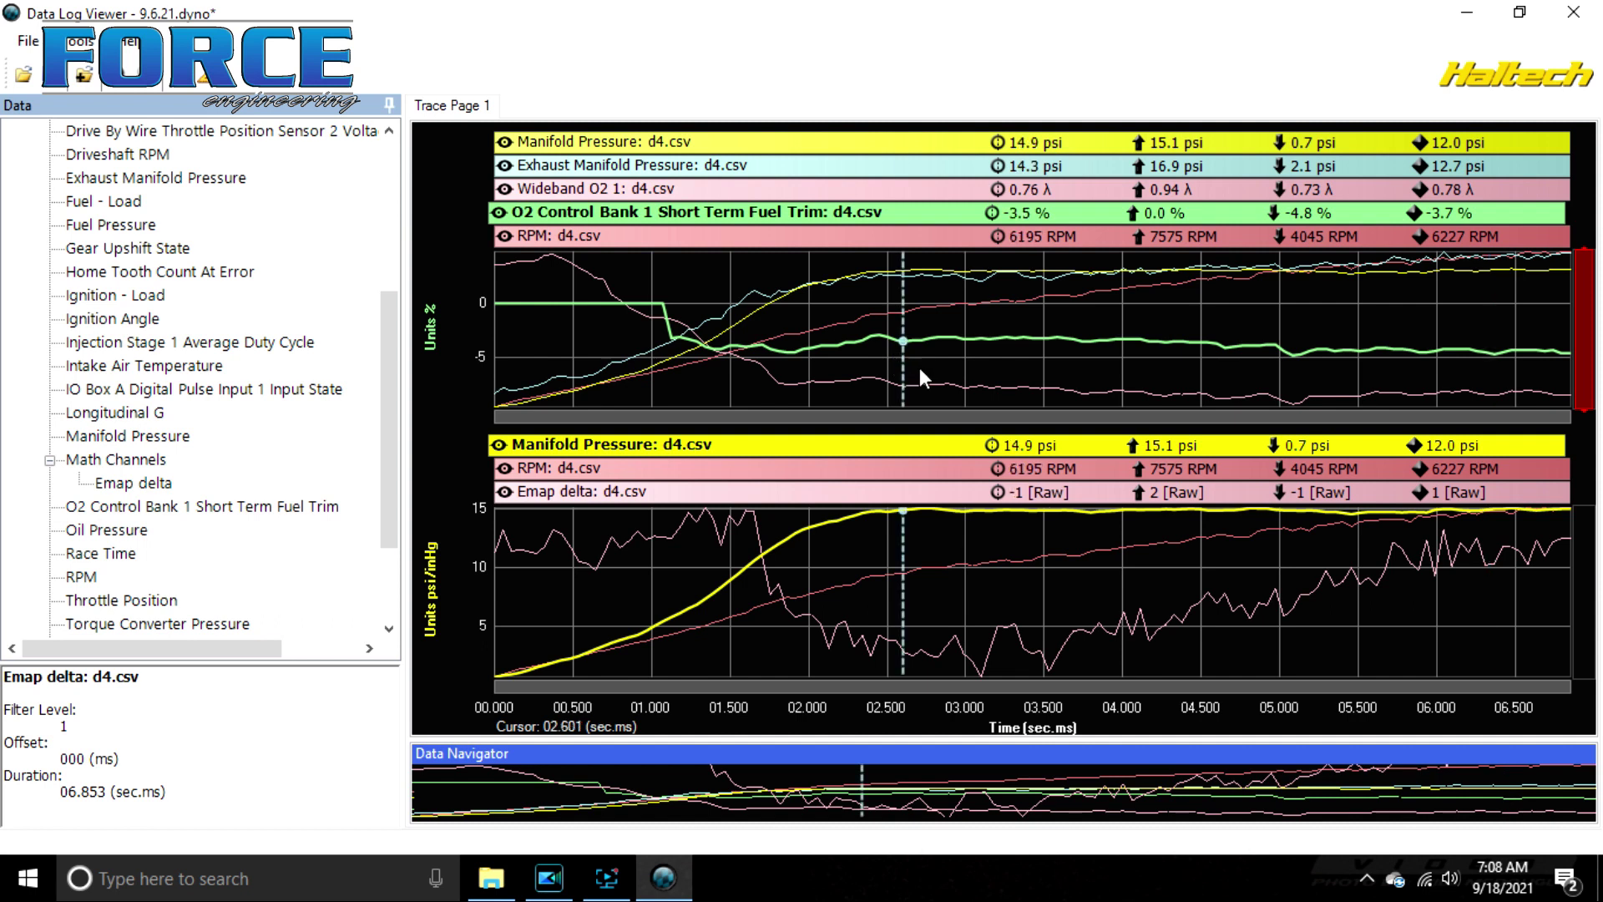
pyautogui.click(923, 368)
pyautogui.click(1012, 366)
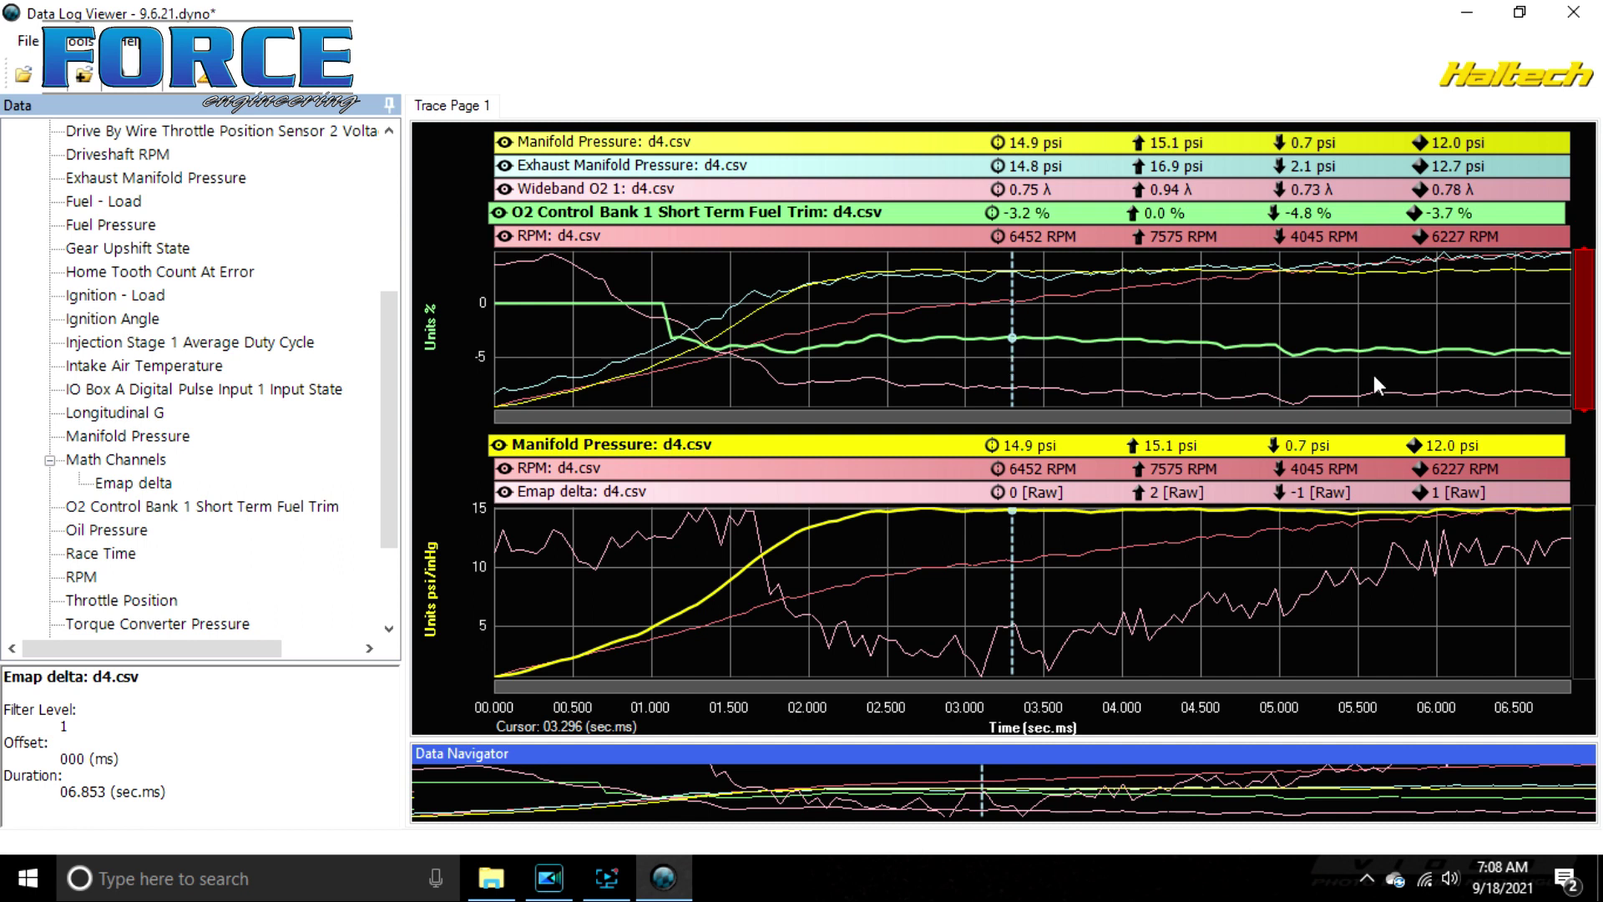
pyautogui.click(1501, 364)
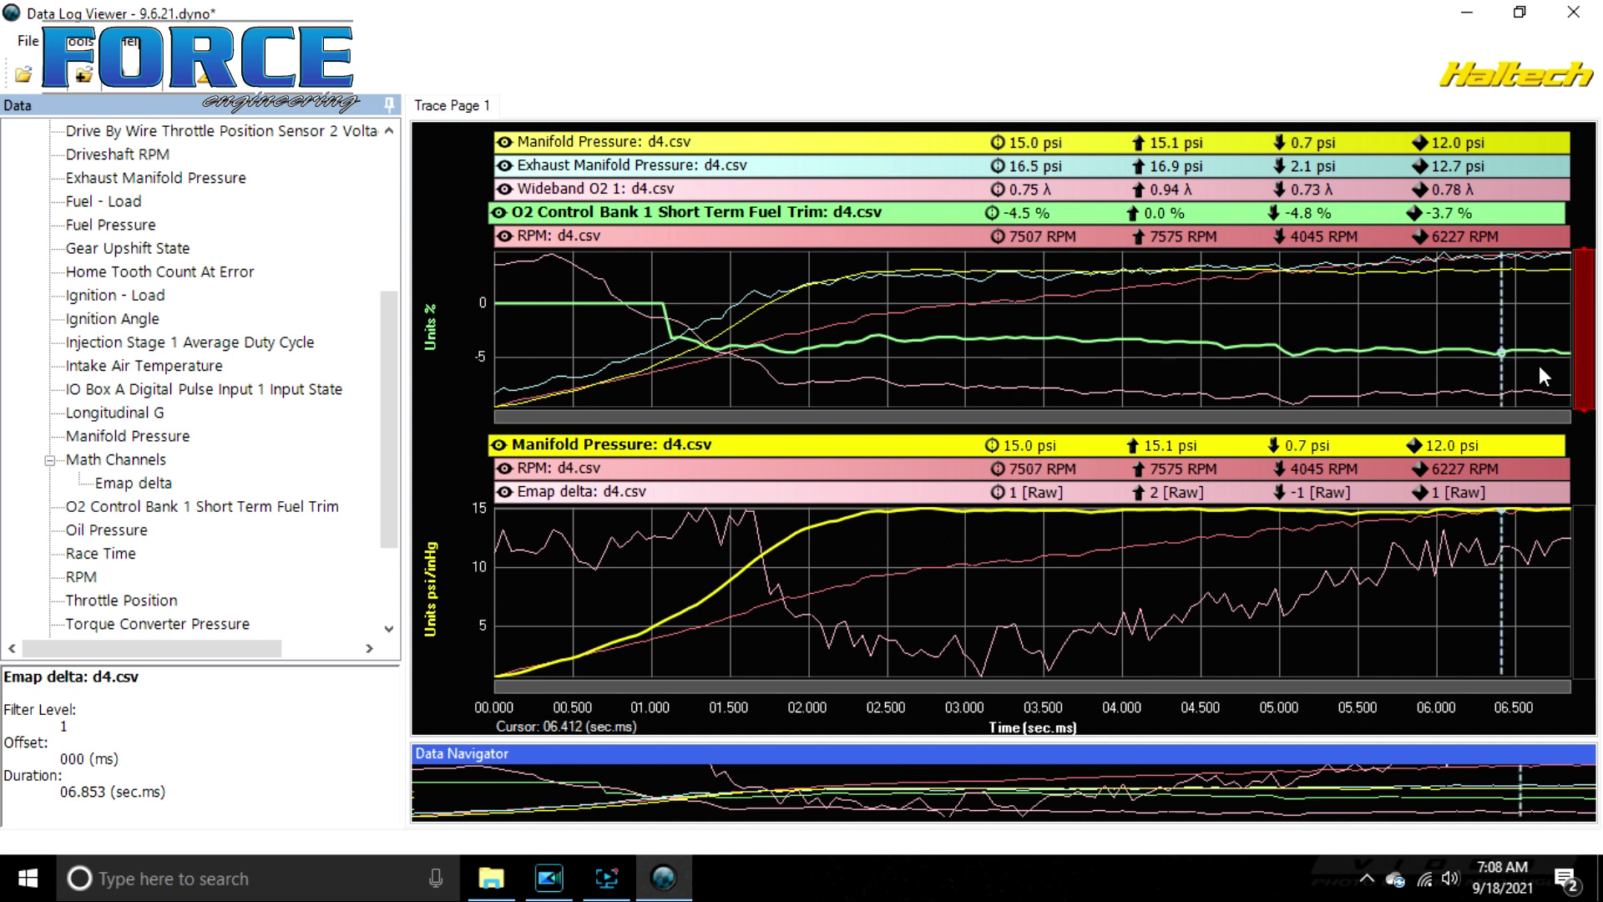
pyautogui.click(1540, 364)
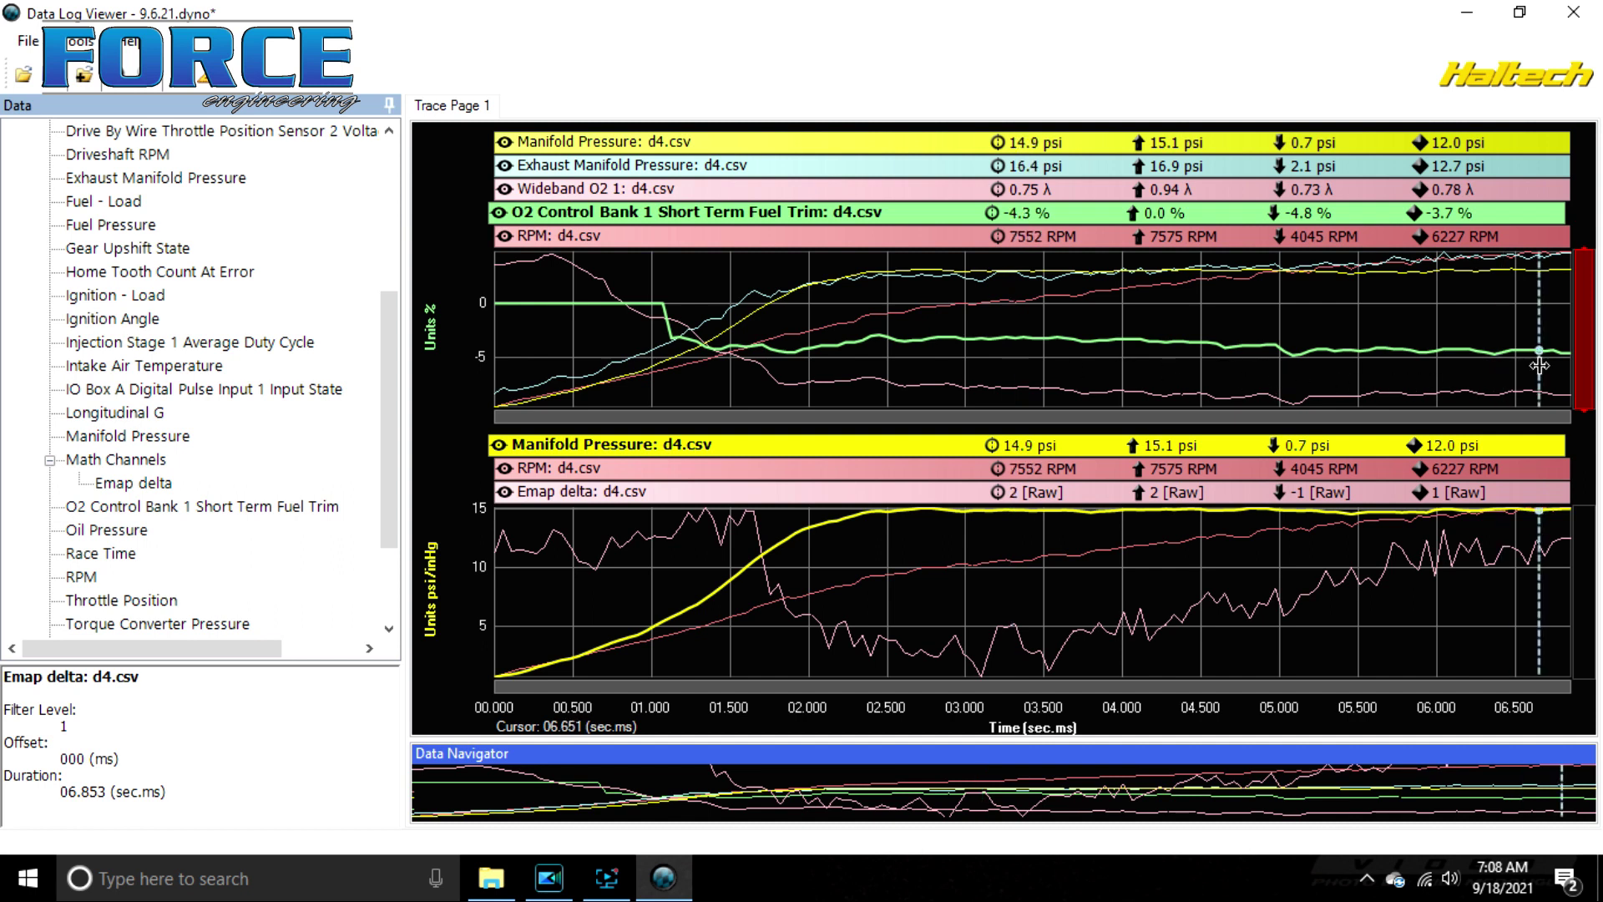
pyautogui.click(1020, 356)
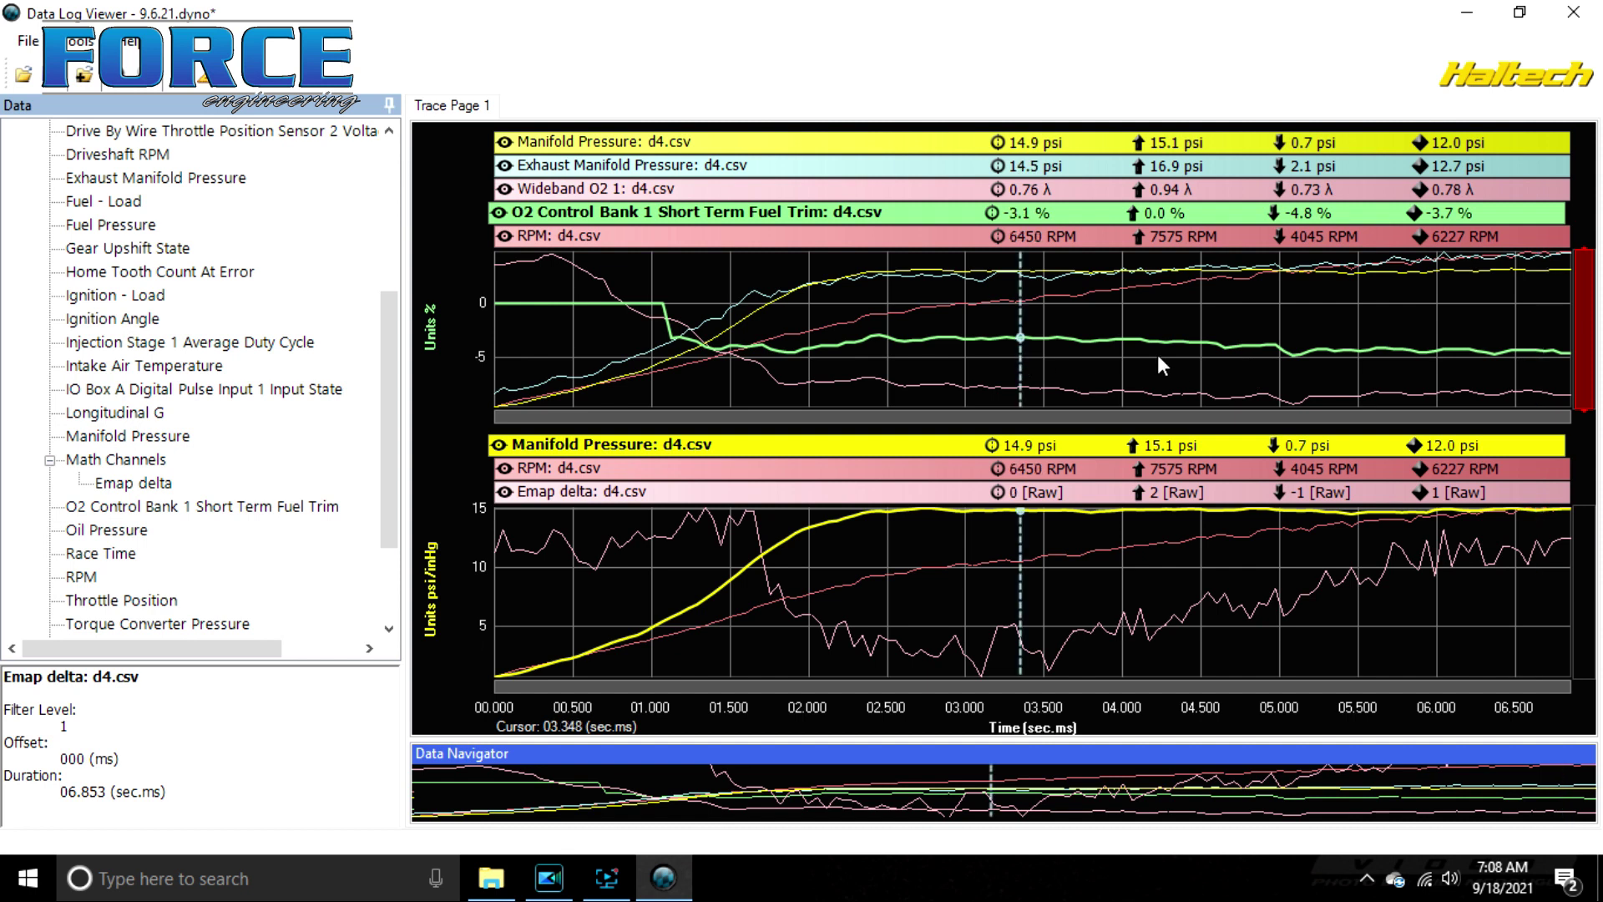